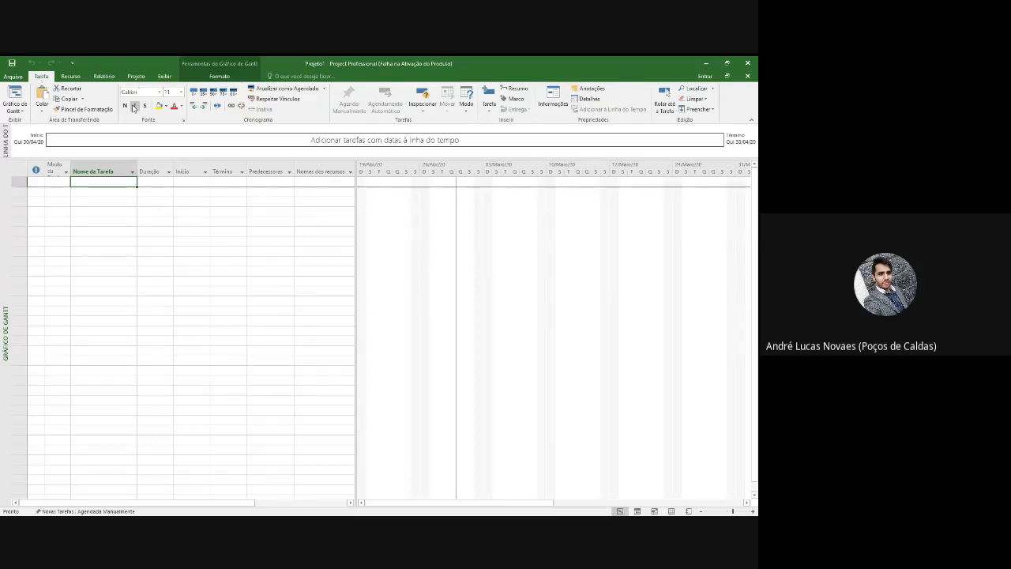
{"action": "left_click", "coordinate": [263, 262]}
{"action": "left_click", "coordinate": [103, 198]}
{"action": "left_click", "coordinate": [103, 184]}
{"action": "key", "text": "ctrl+z"}
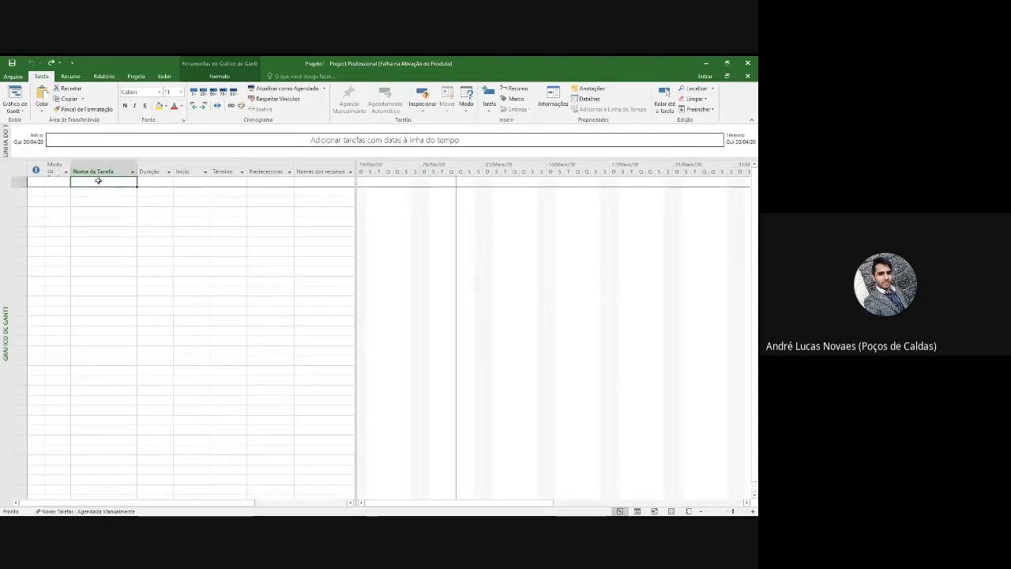
{"action": "double_click", "coordinate": [98, 181]}
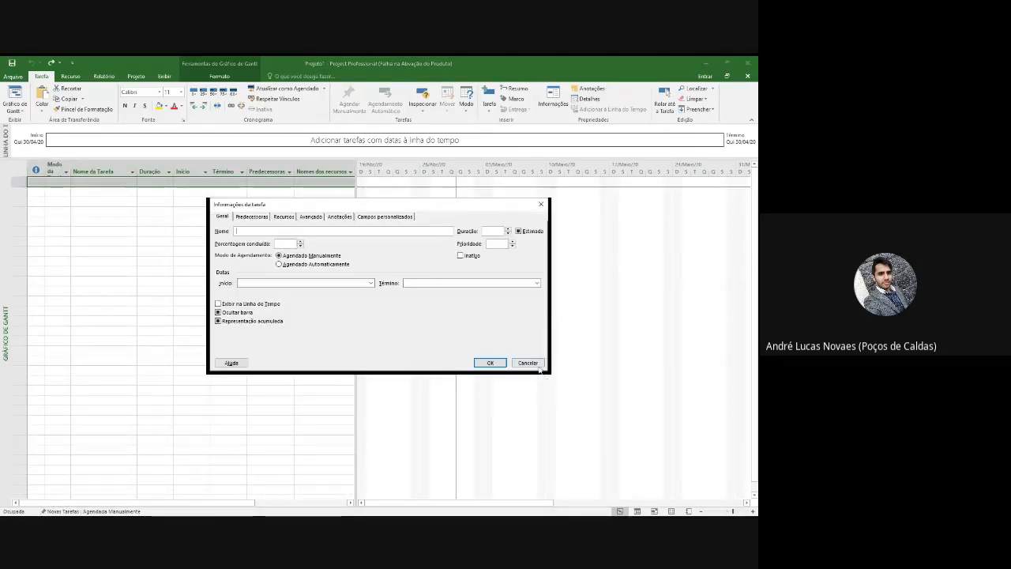
{"action": "left_click", "coordinate": [535, 365]}
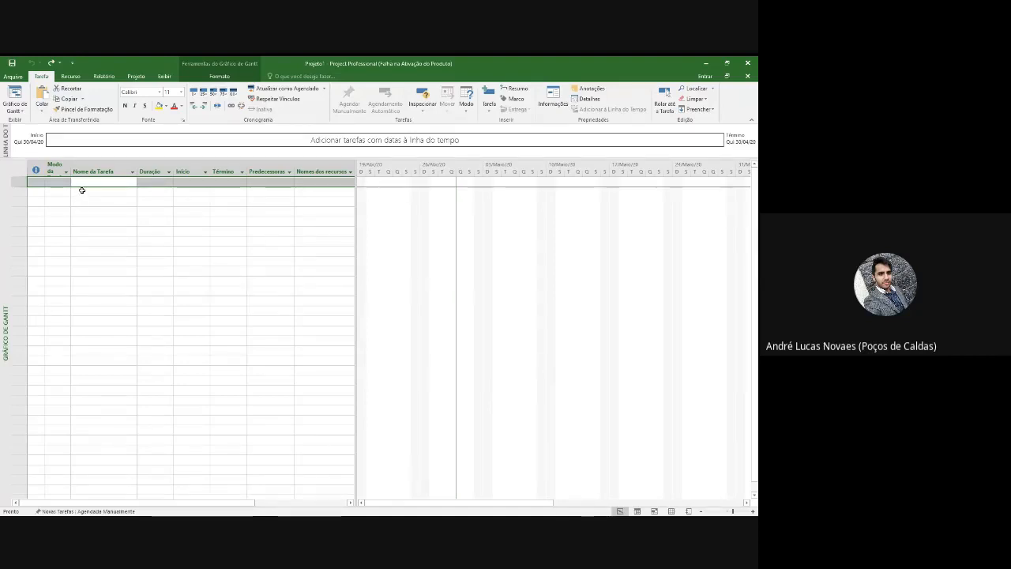
Enter "Projeto Construção" as the name of the first task
{"action": "type", "text": "Projeto"}
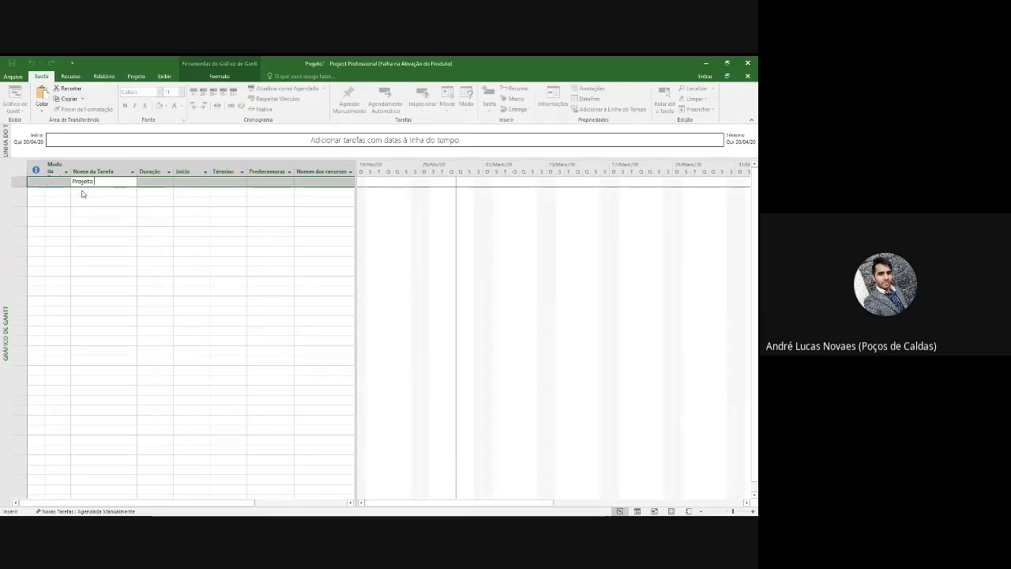
{"action": "type", "text": " Monstrução"}
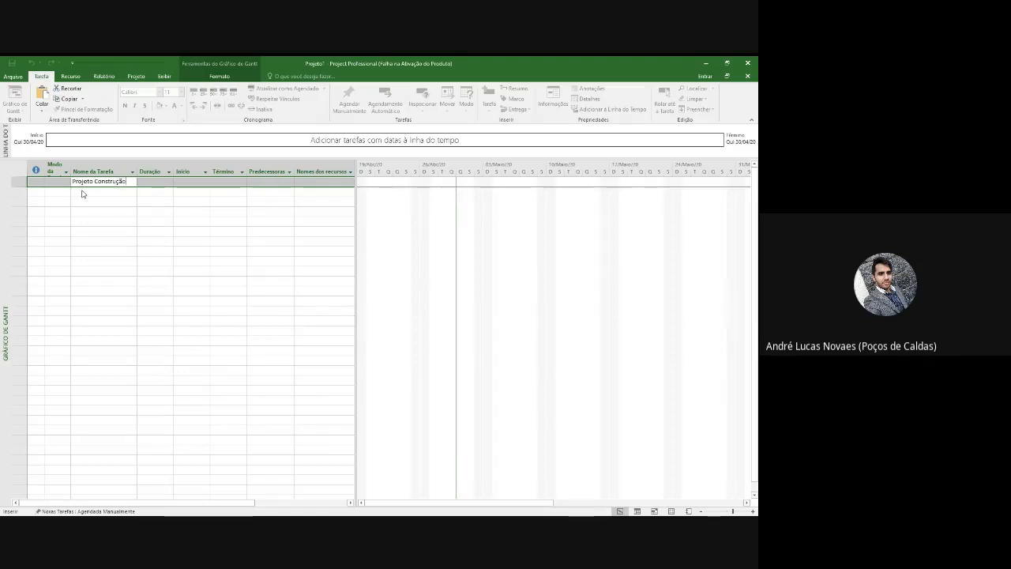
{"action": "key", "text": "Tab"}
{"action": "left_click", "coordinate": [91, 192]}
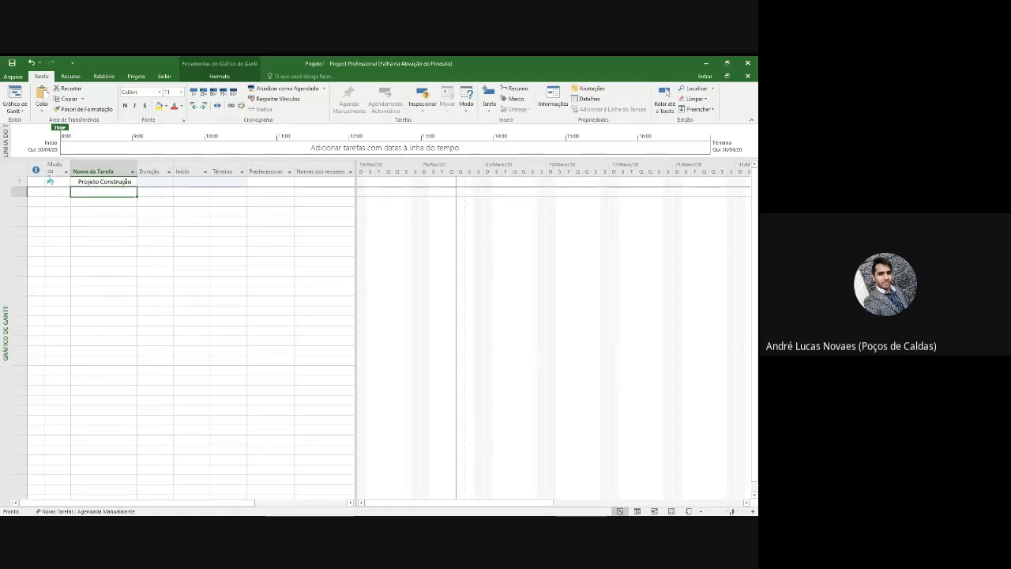
Add the tasks "Documentação" and "Orçamento" in the rows below Projeto Construção
{"action": "left_click_drag", "start_coordinate": [733, 511], "coordinate": [727, 511]}
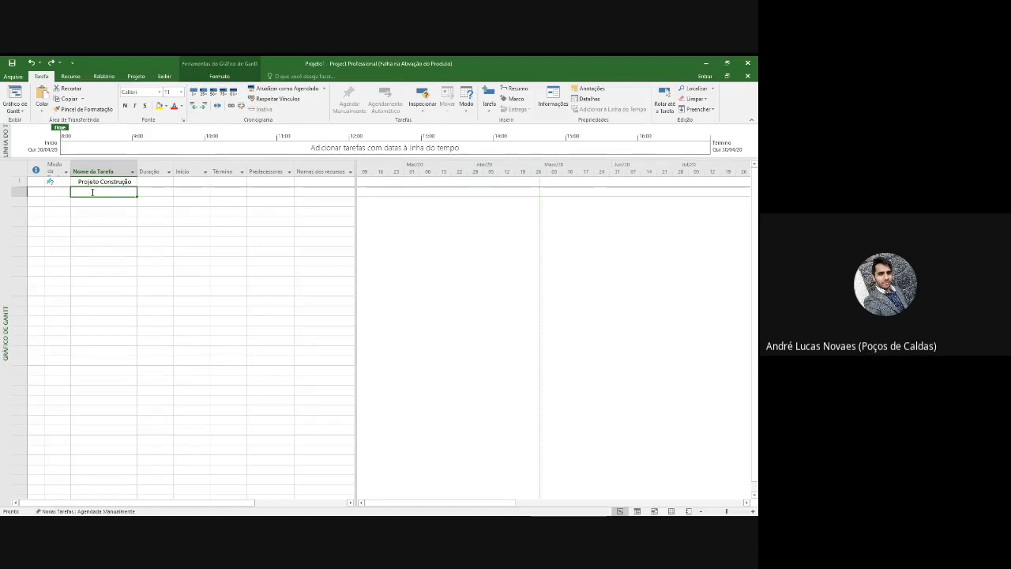
{"action": "left_click", "coordinate": [100, 210]}
{"action": "left_click", "coordinate": [95, 190]}
{"action": "type", "text": "D"}
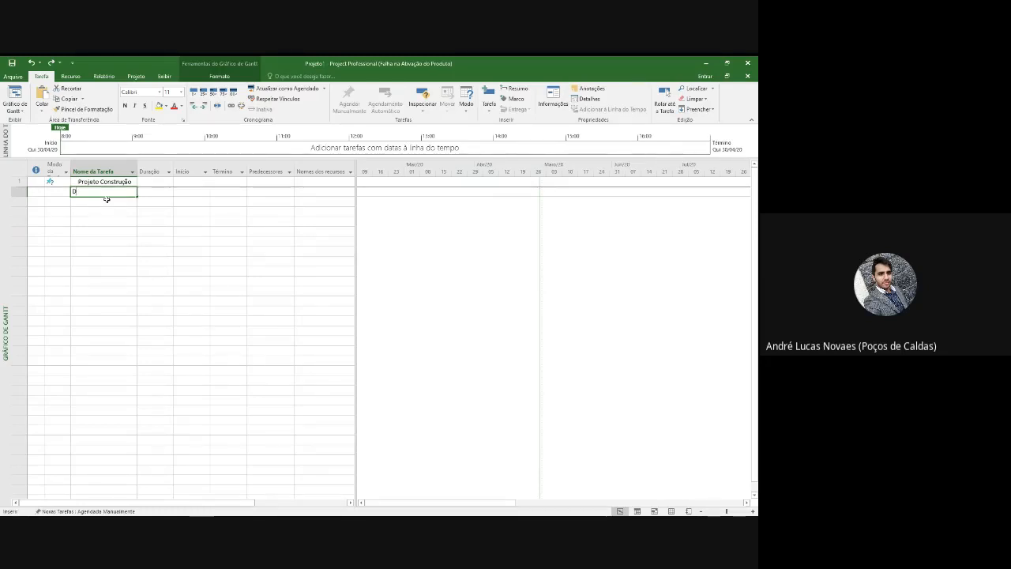
{"action": "type", "text": "ocumentação"}
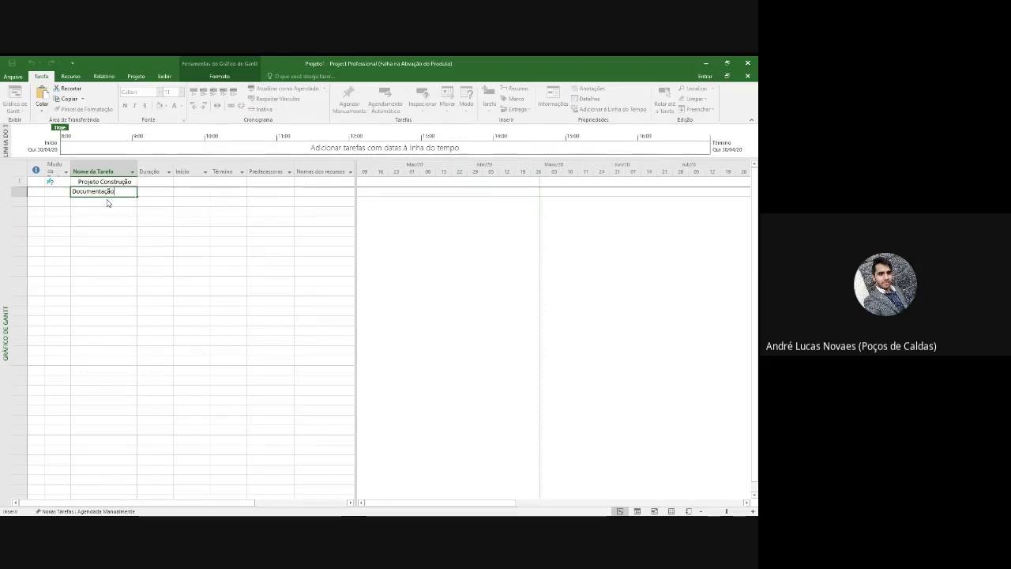
{"action": "key", "text": "Return"}
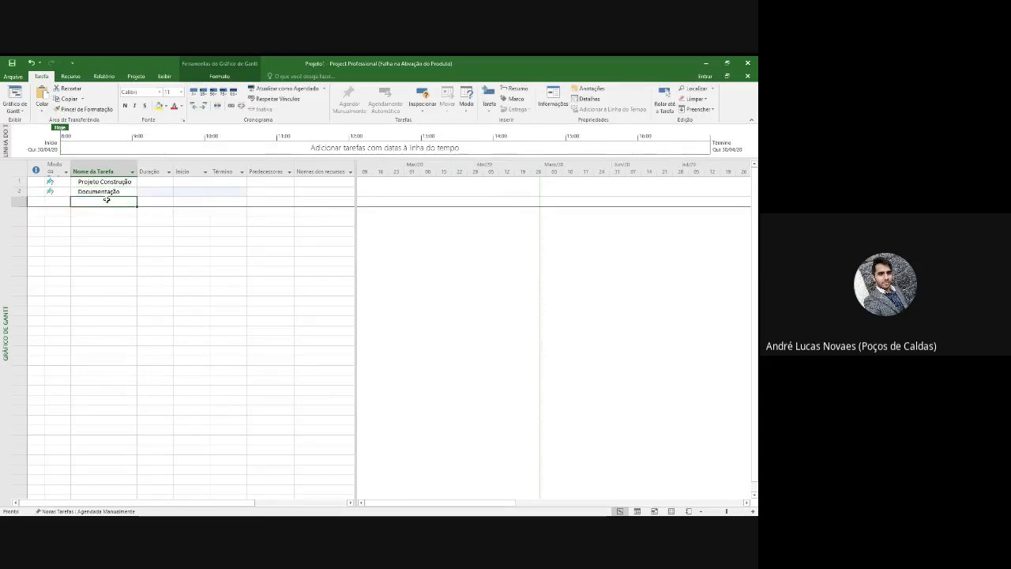
{"action": "type", "text": "Or"}
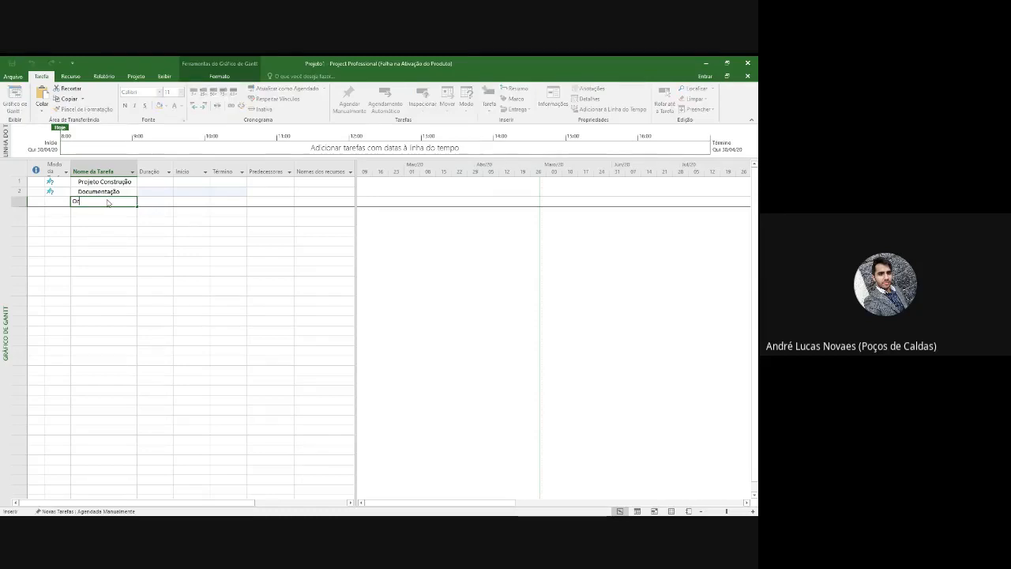
{"action": "type", "text": "çamento"}
{"action": "key", "text": "Return"}
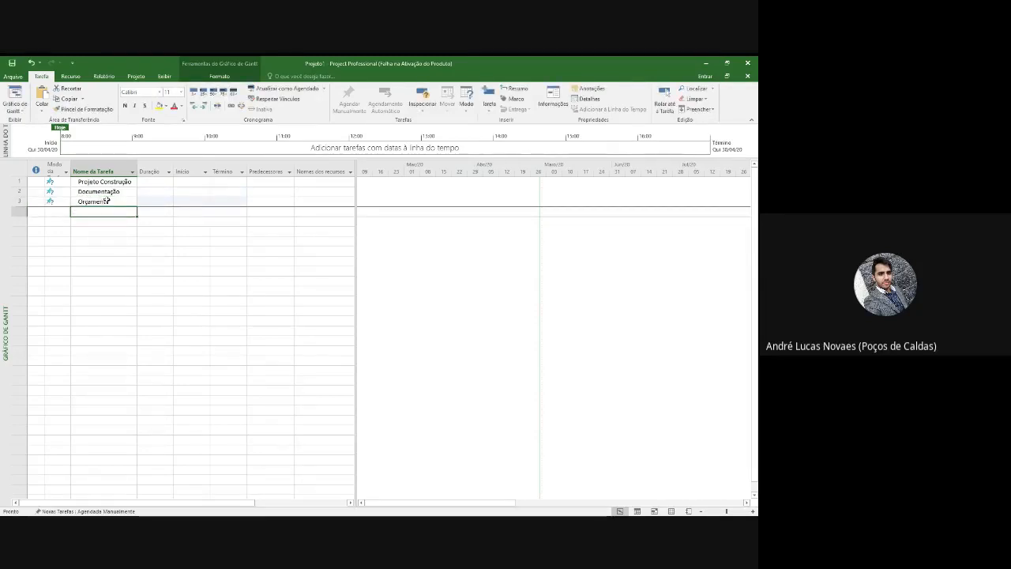
Add the task "Alvenaria" in the row below Orçamento
{"action": "type", "text": "Civ"}
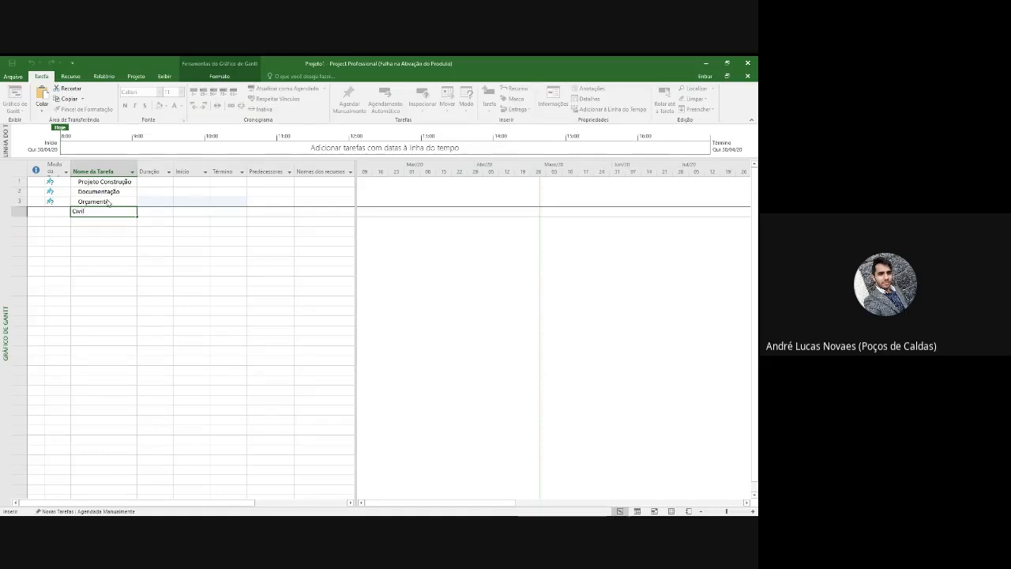
{"action": "type", "text": "il"}
{"action": "key", "text": "BackSpace"}
{"action": "key", "text": "BackSpace"}
{"action": "key", "text": "BackSpace"}
{"action": "key", "text": "BackSpace"}
{"action": "key", "text": "BackSpace"}
{"action": "type", "text": "Al"}
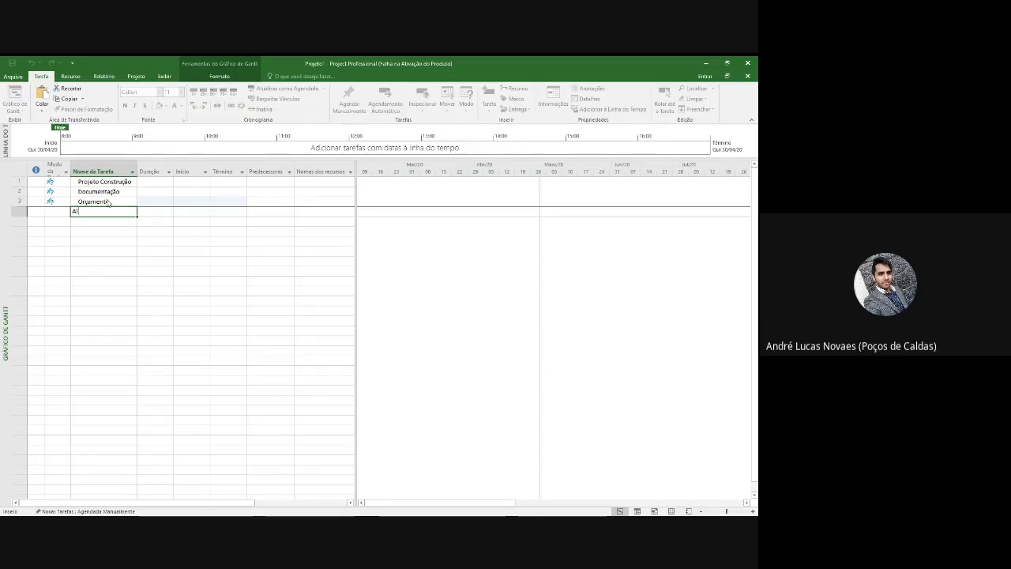
{"action": "type", "text": "venaria"}
{"action": "key", "text": "Return"}
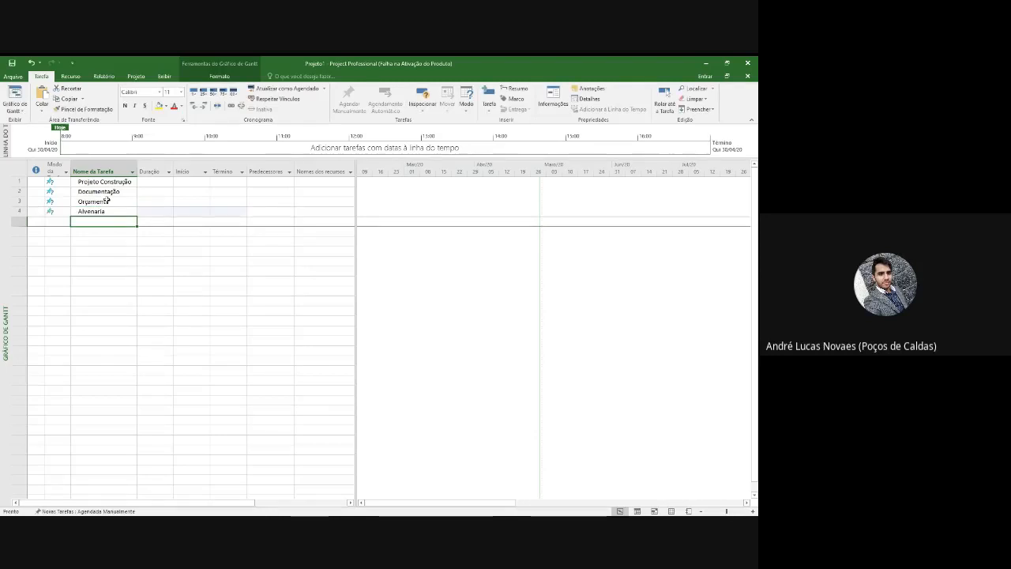
Add the tasks "Elétrica" and "Hidraulica" in the rows below Alvenaria
{"action": "type", "text": "Elét"}
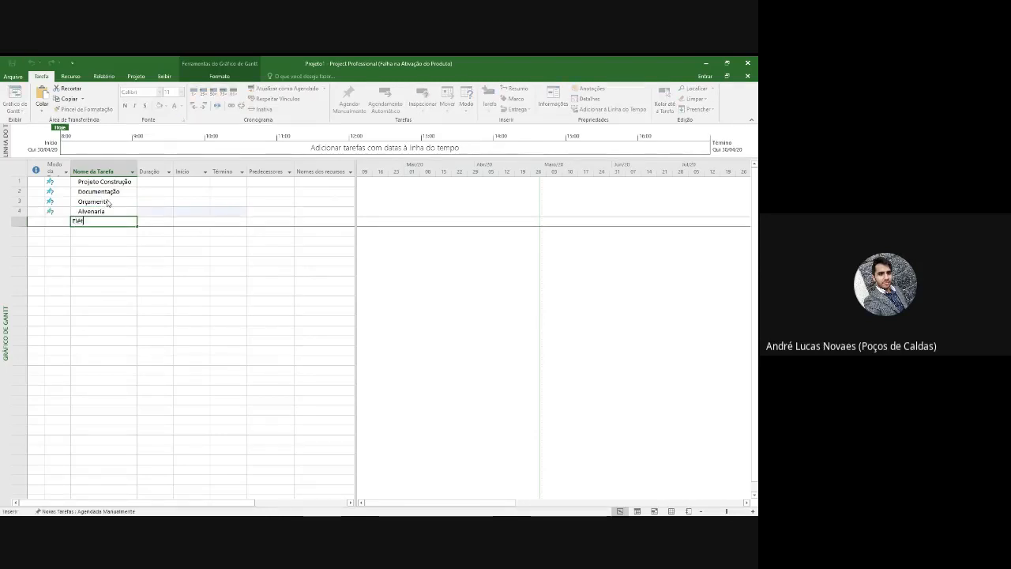
{"action": "type", "text": "rica"}
{"action": "key", "text": "Return"}
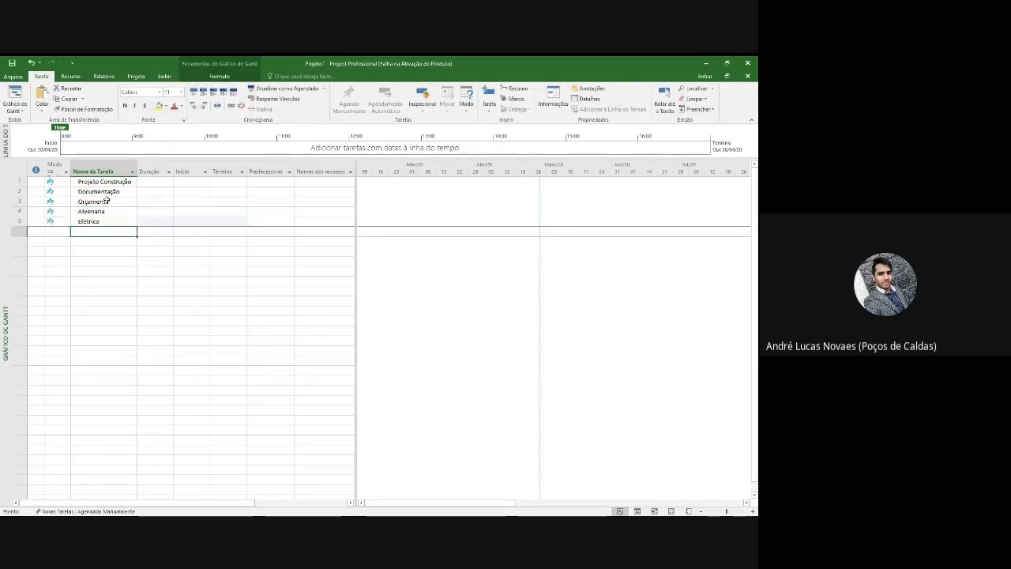
{"action": "type", "text": "Hidrau"}
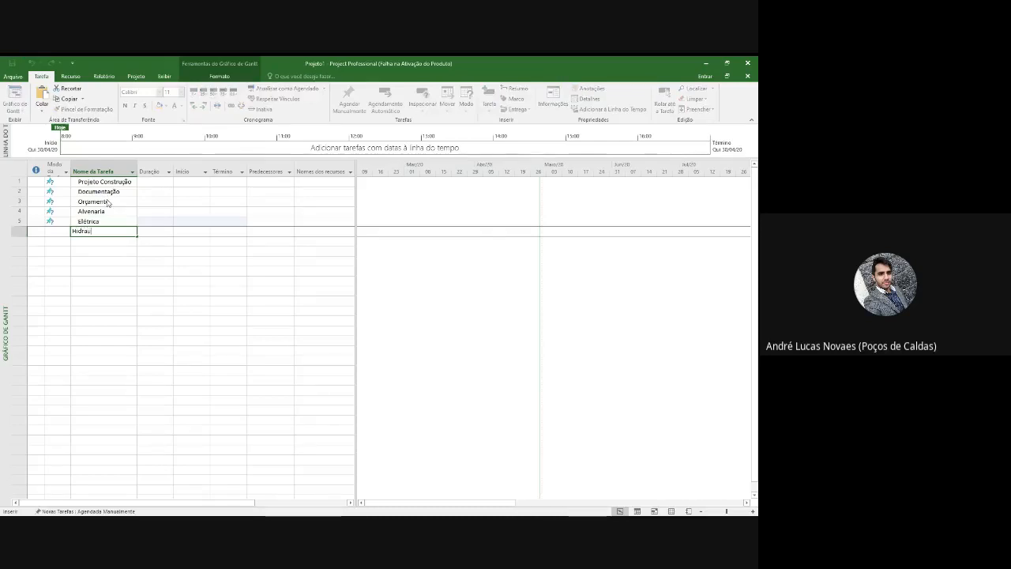
{"action": "type", "text": "lica"}
{"action": "key", "text": "Return"}
Add the tasks "Acabamento" and "Entrega" at the end of the task list
{"action": "type", "text": "Acama"}
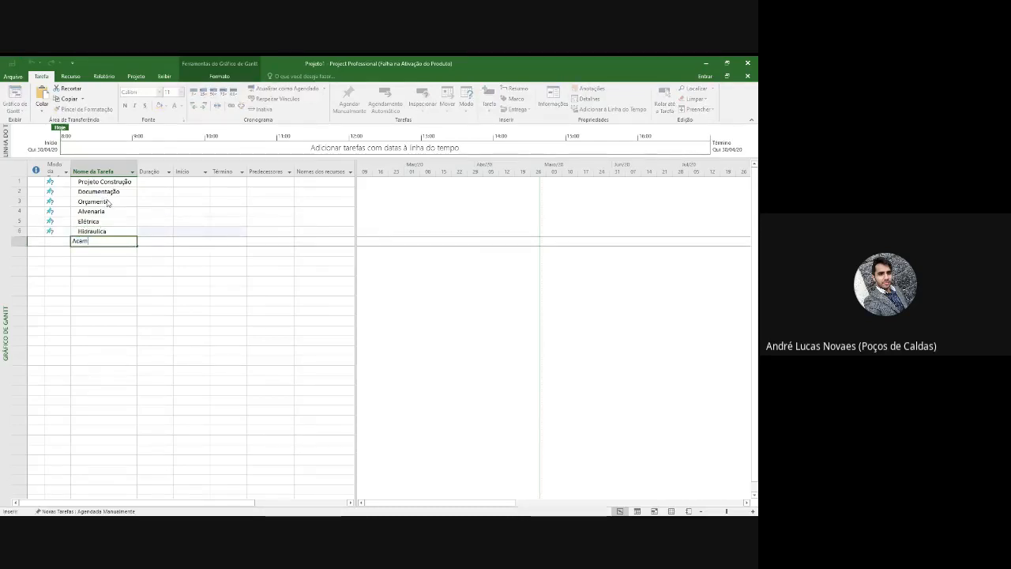
{"action": "type", "text": "mento"}
{"action": "key", "text": "Return"}
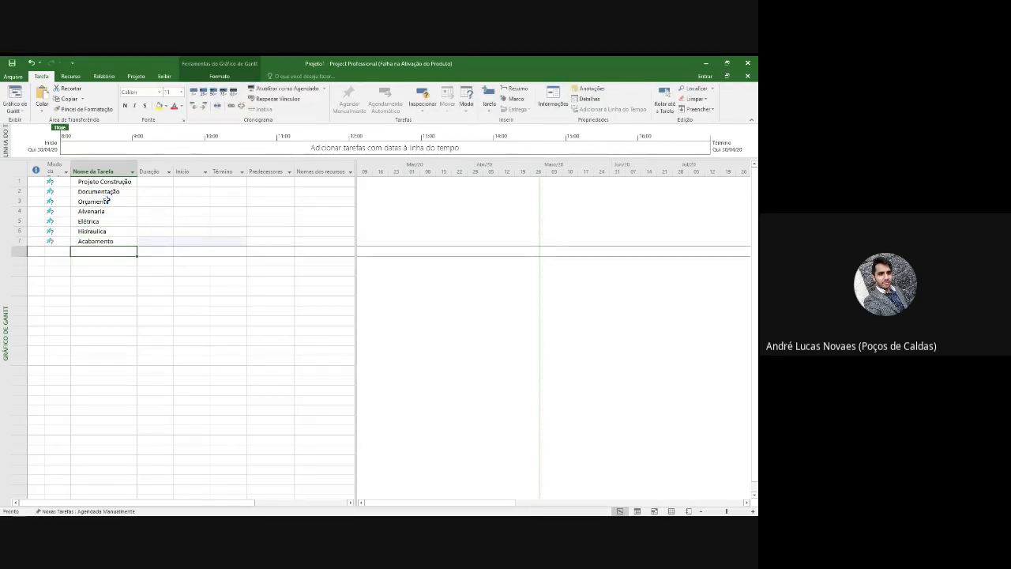
{"action": "type", "text": "Limpo"}
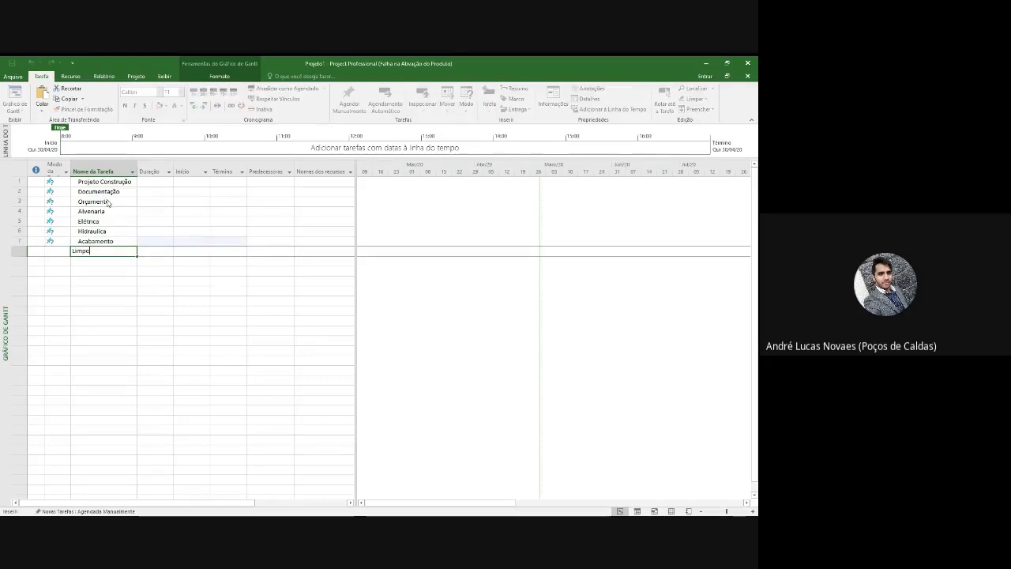
{"action": "type", "text": "pez"}
{"action": "key", "text": "BackSpace"}
{"action": "key", "text": "BackSpace"}
{"action": "key", "text": "BackSpace"}
{"action": "key", "text": "BackSpace"}
{"action": "key", "text": "BackSpace"}
{"action": "key", "text": "BackSpace"}
{"action": "type", "text": "Entrega"}
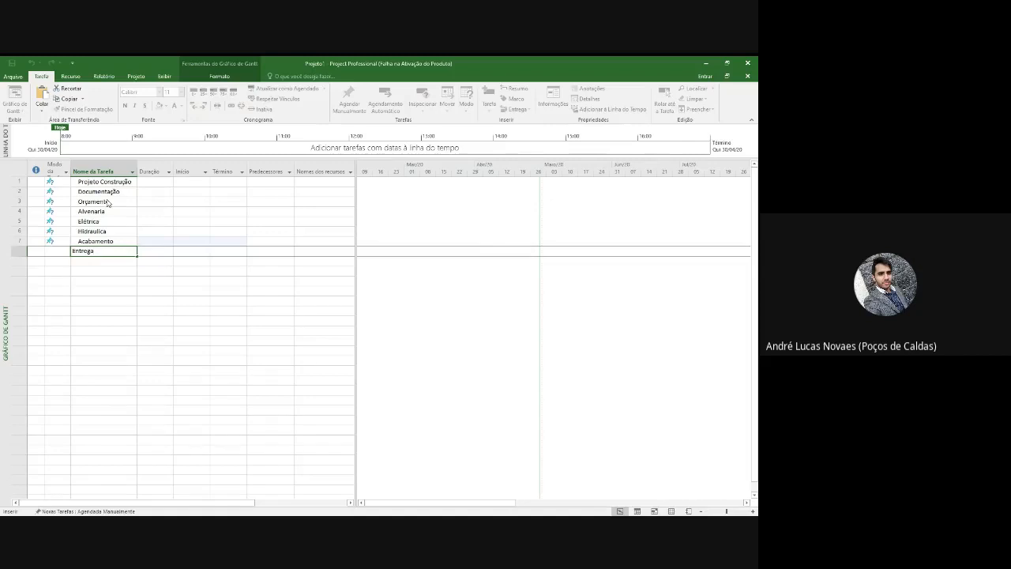
{"action": "left_click", "coordinate": [141, 322]}
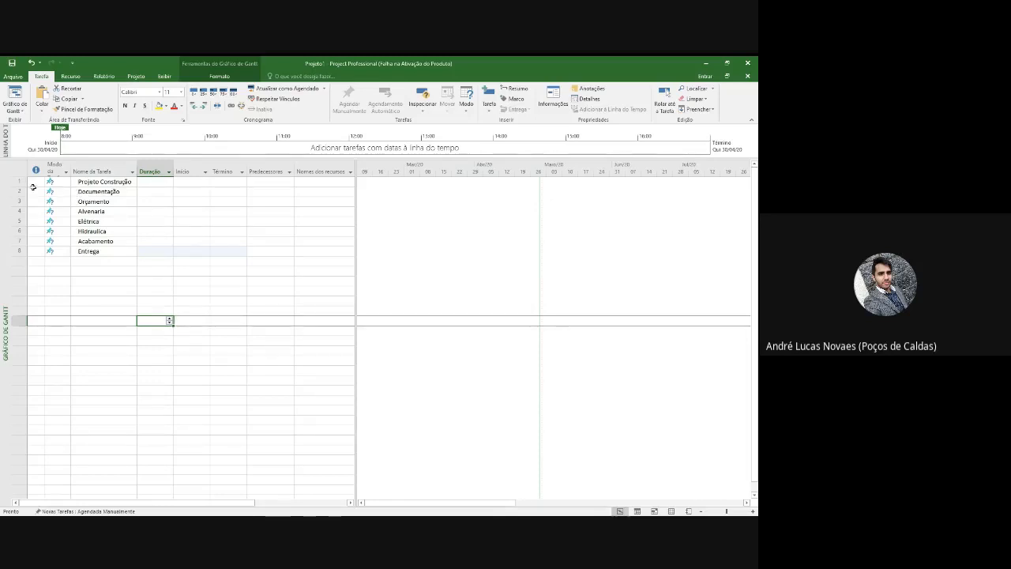
Indent the tasks from Documentação through Entrega to make them subtasks of Projeto Construção
{"action": "left_click_drag", "start_coordinate": [99, 191], "coordinate": [96, 254]}
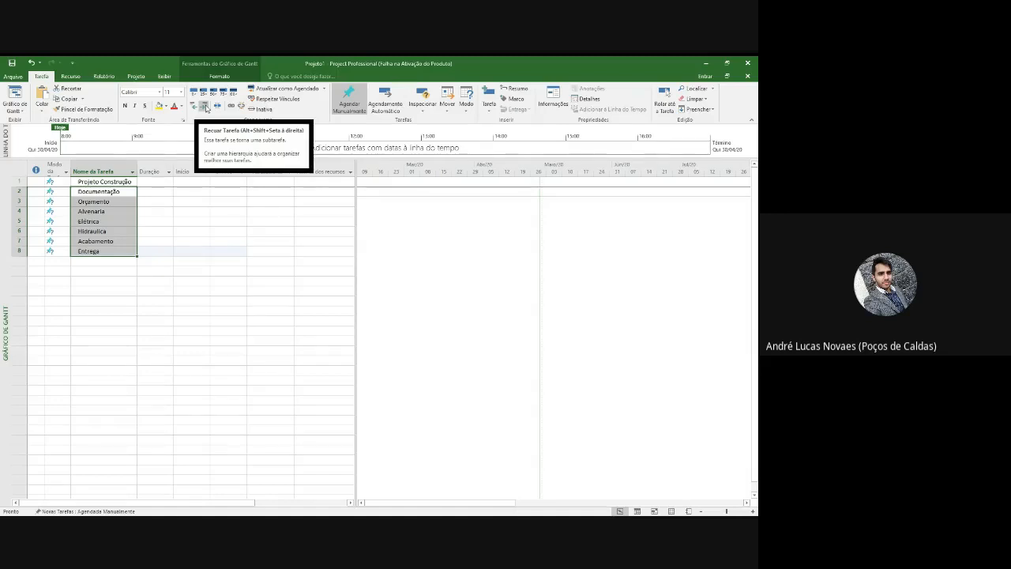
{"action": "left_click", "coordinate": [206, 108]}
{"action": "left_click", "coordinate": [191, 235]}
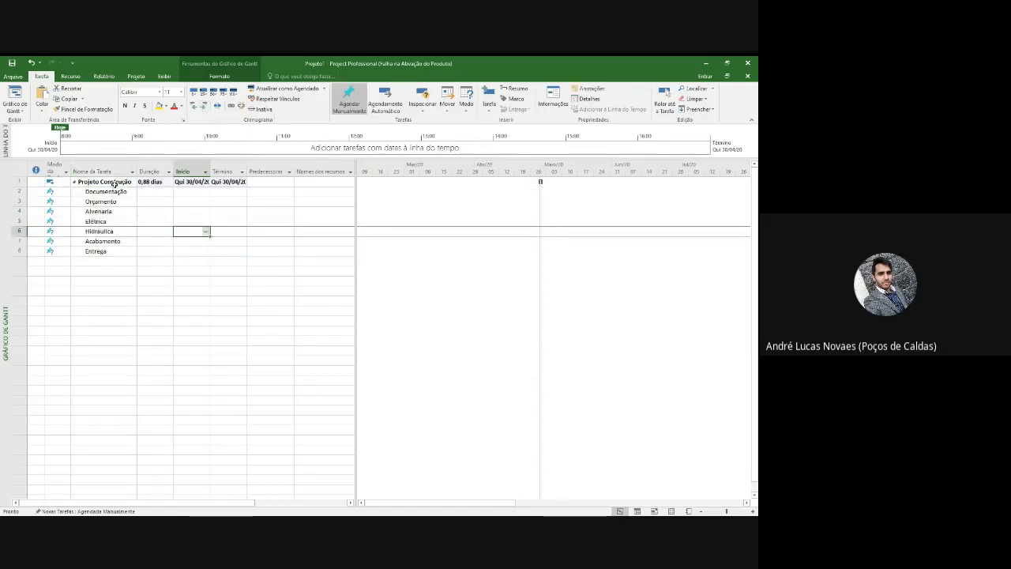
{"action": "left_click", "coordinate": [115, 182]}
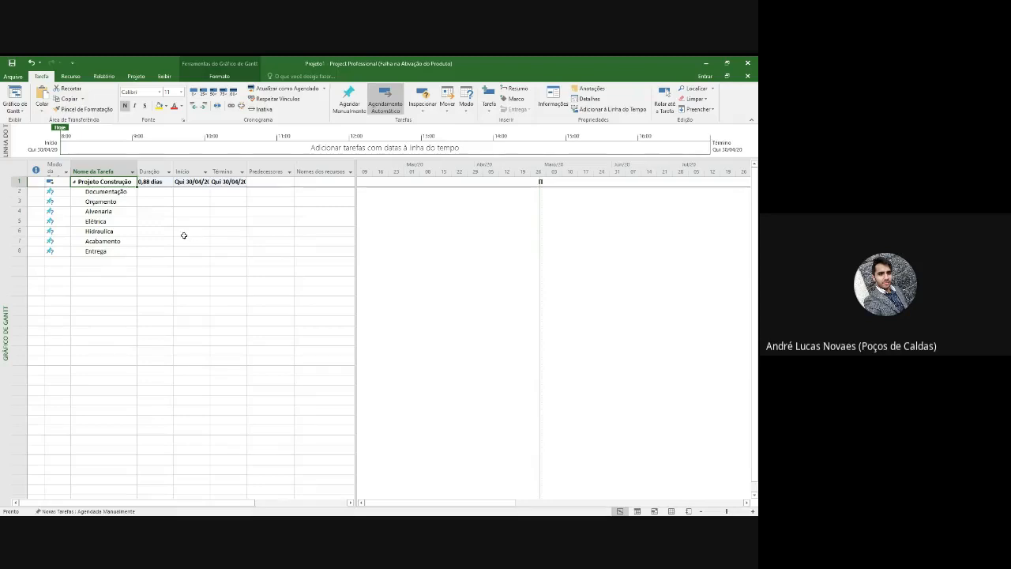
{"action": "left_click", "coordinate": [158, 203]}
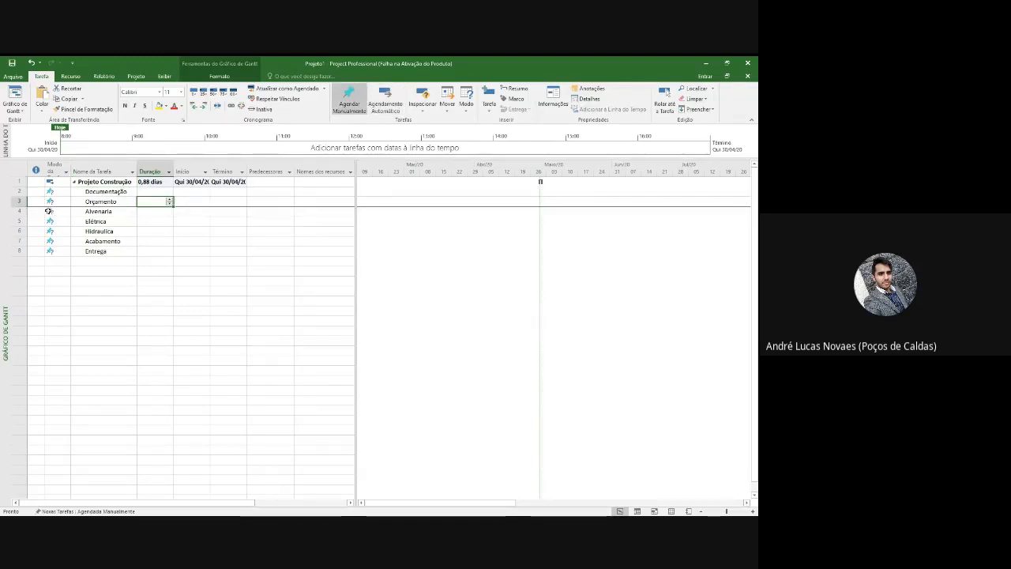
Insert a new task above Orçamento, plus four blank rows between Documentação and that new task
{"action": "left_click", "coordinate": [14, 203]}
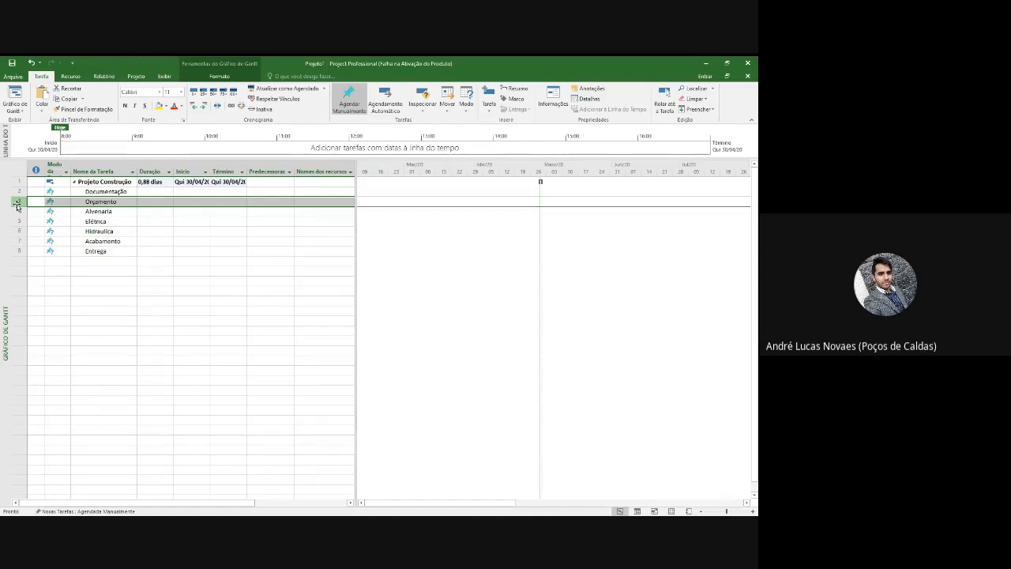
{"action": "right_click", "coordinate": [18, 205]}
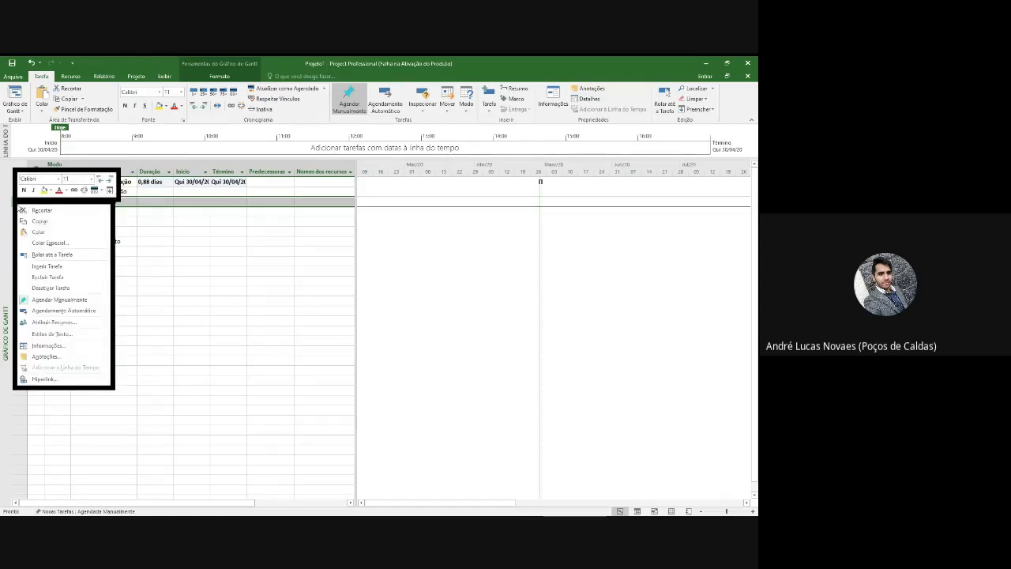
{"action": "left_click", "coordinate": [48, 266]}
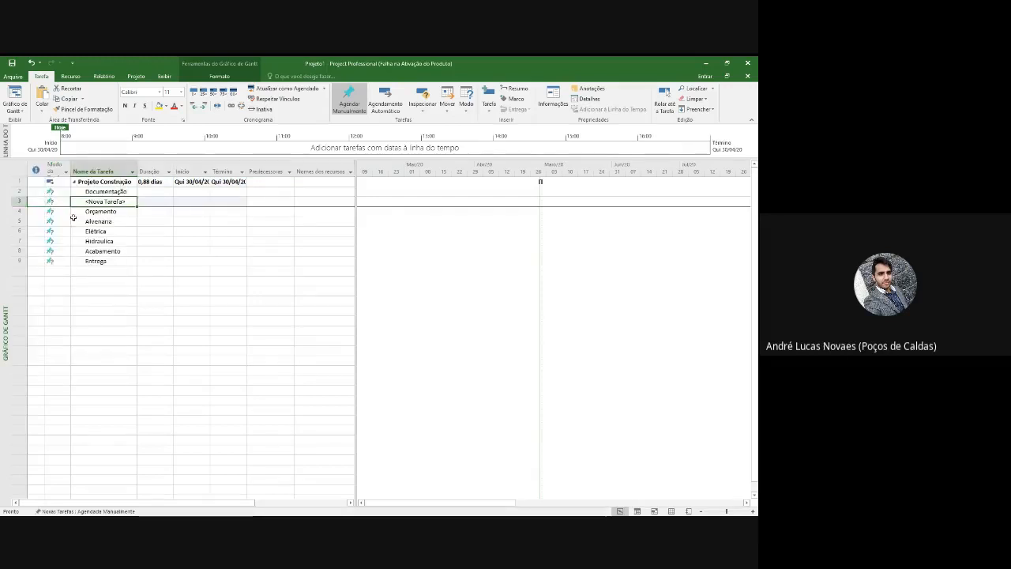
{"action": "key", "text": "Insert"}
{"action": "key", "text": "Insert"}
{"action": "key", "text": "Insert"}
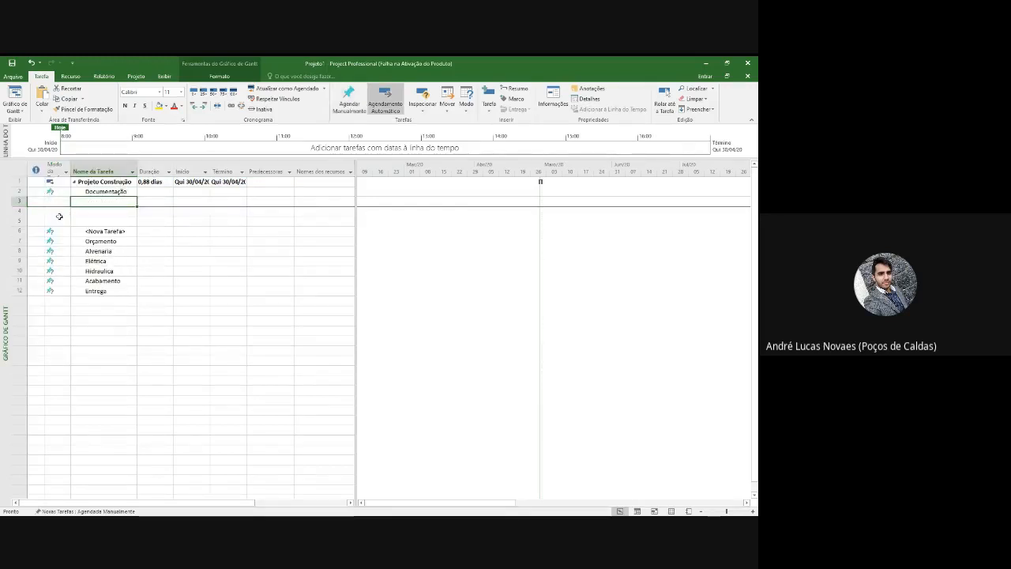
{"action": "key", "text": "Insert"}
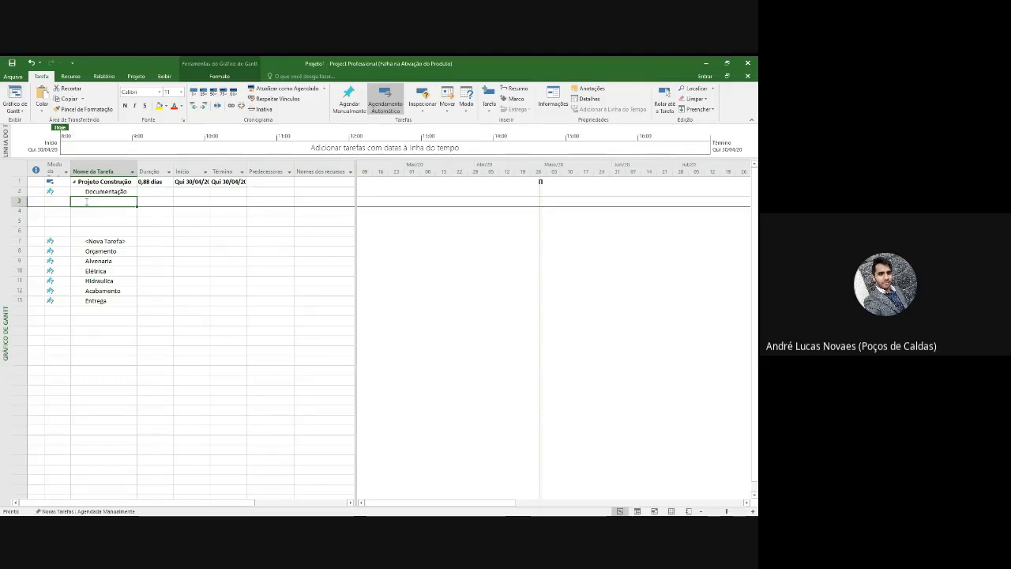
Name the first two blank rows below Documentação "Projeto" and "Alvara"
{"action": "type", "text": "Projeto"}
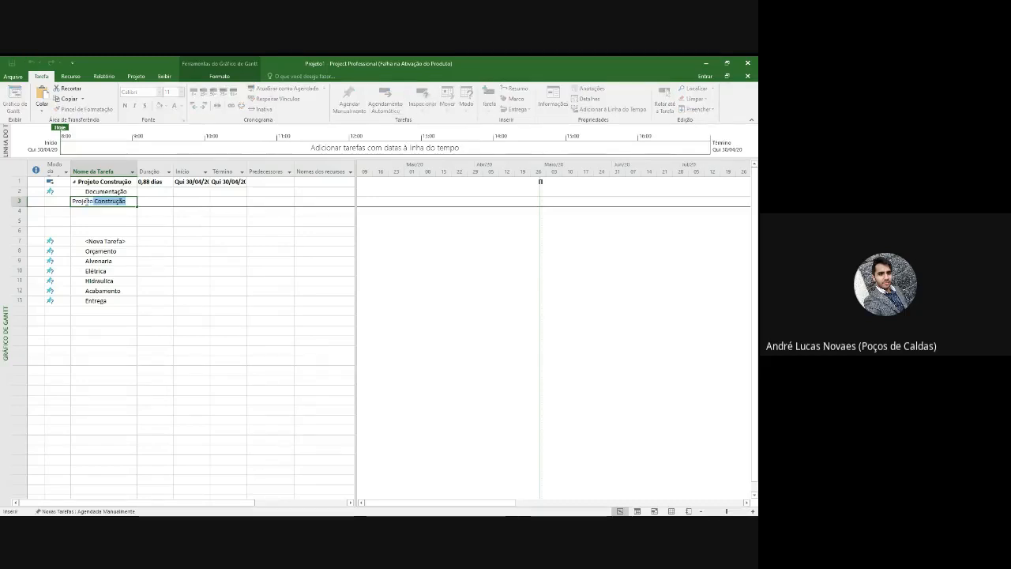
{"action": "key", "text": "BackSpace"}
{"action": "key", "text": "Return"}
{"action": "type", "text": "Al"}
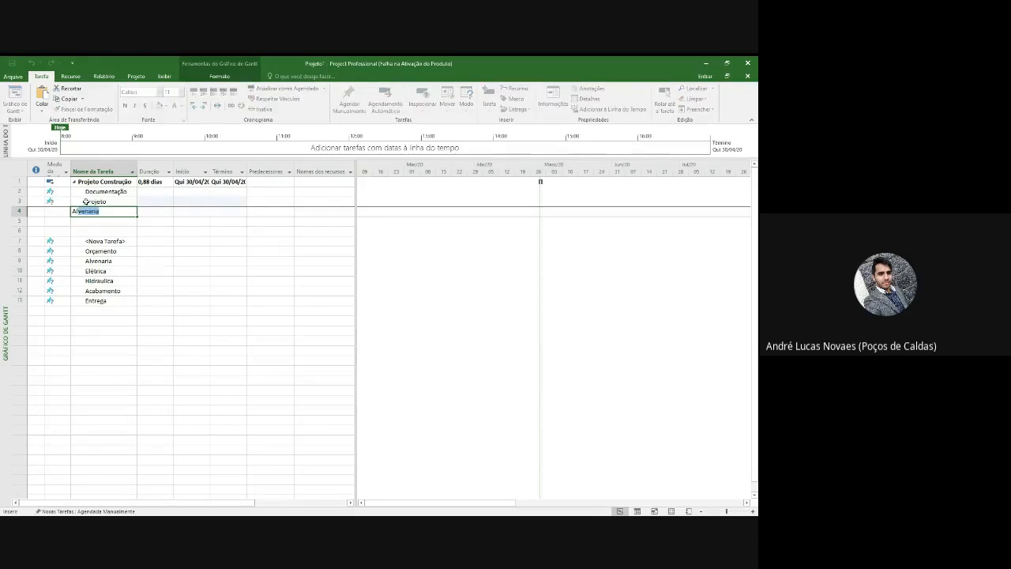
{"action": "type", "text": "vara"}
{"action": "key", "text": "Return"}
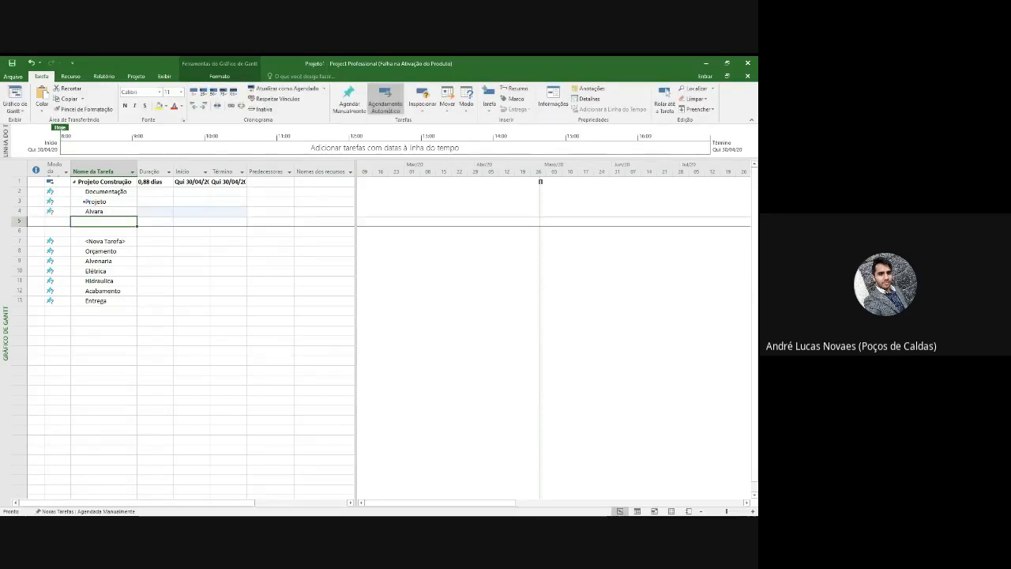
Name the two remaining blank rows under Documentação "Cartório" and "Contrato", and delete the unnamed new task below them
{"action": "type", "text": "Cartório"}
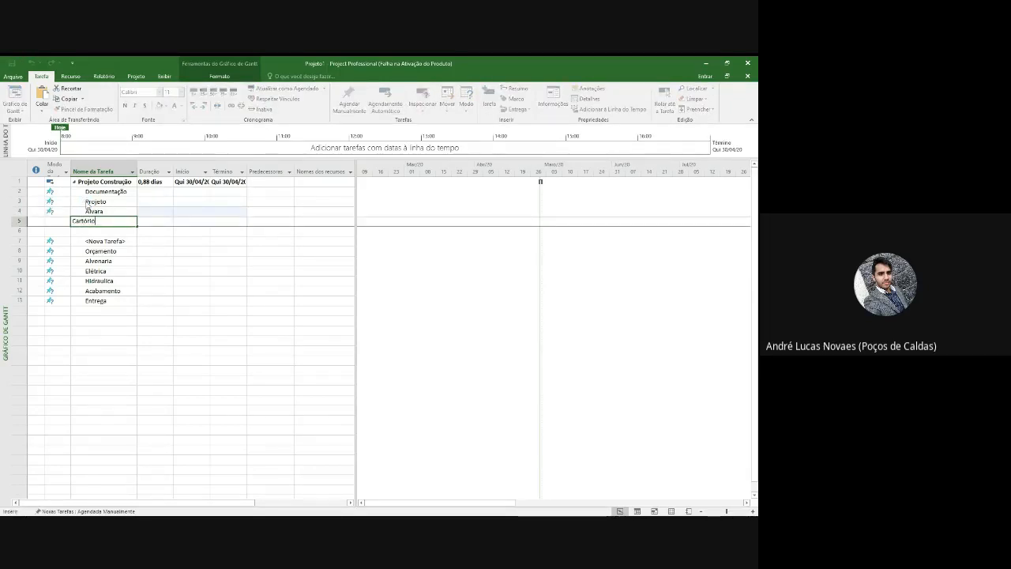
{"action": "key", "text": "Return"}
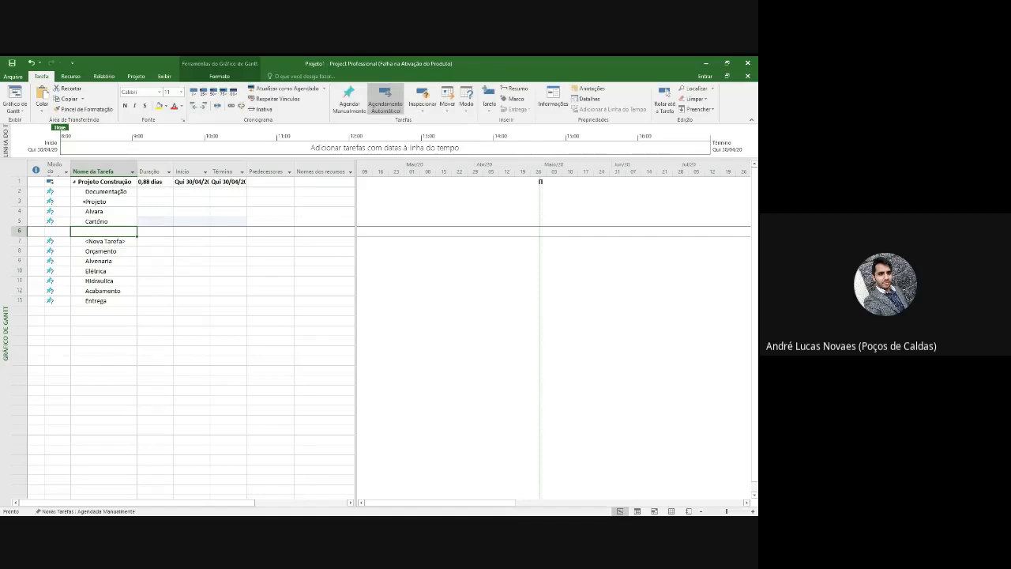
{"action": "type", "text": "Contr"}
{"action": "type", "text": "ato"}
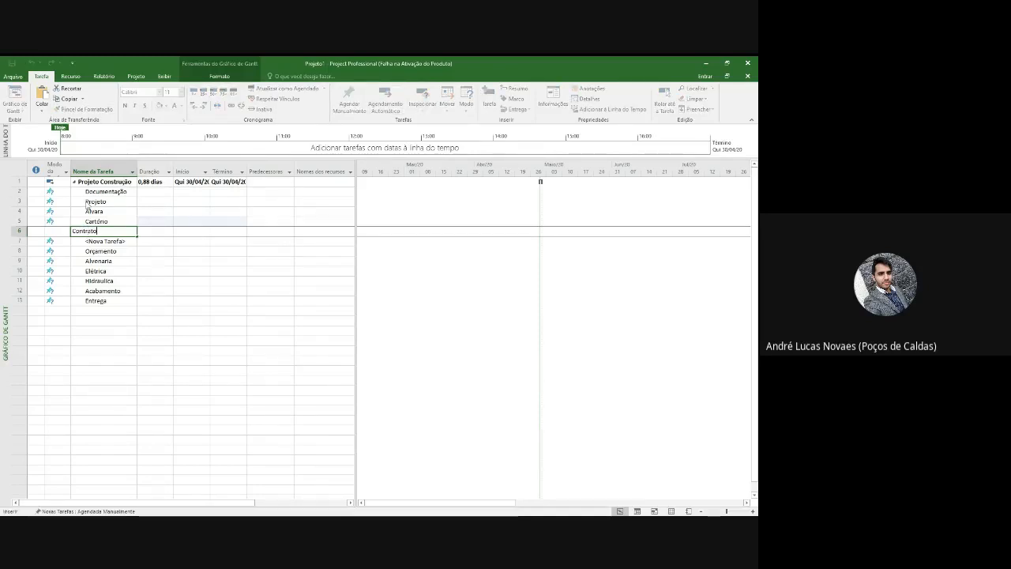
{"action": "key", "text": "Return"}
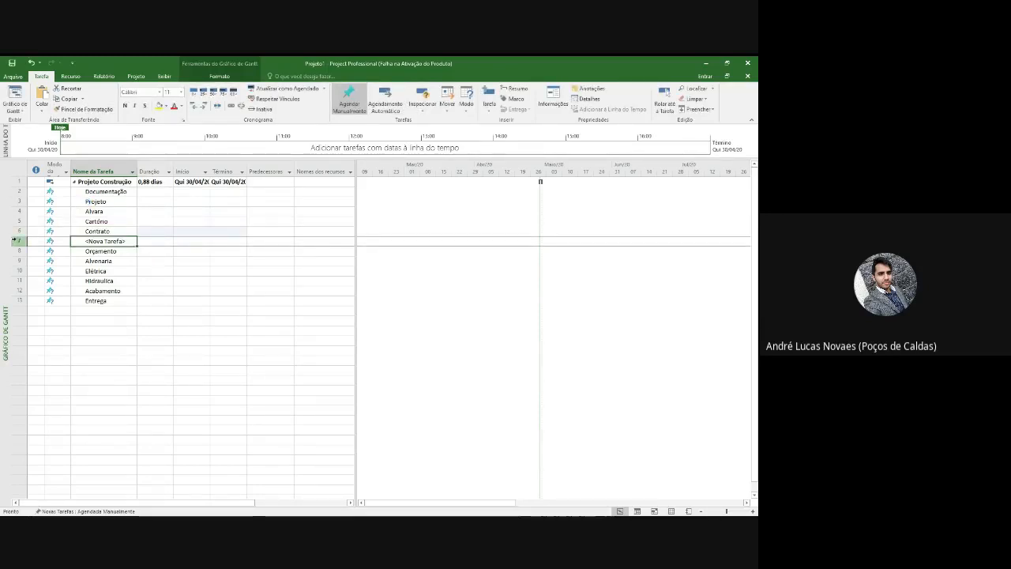
{"action": "right_click", "coordinate": [17, 240]}
{"action": "left_click", "coordinate": [48, 314]}
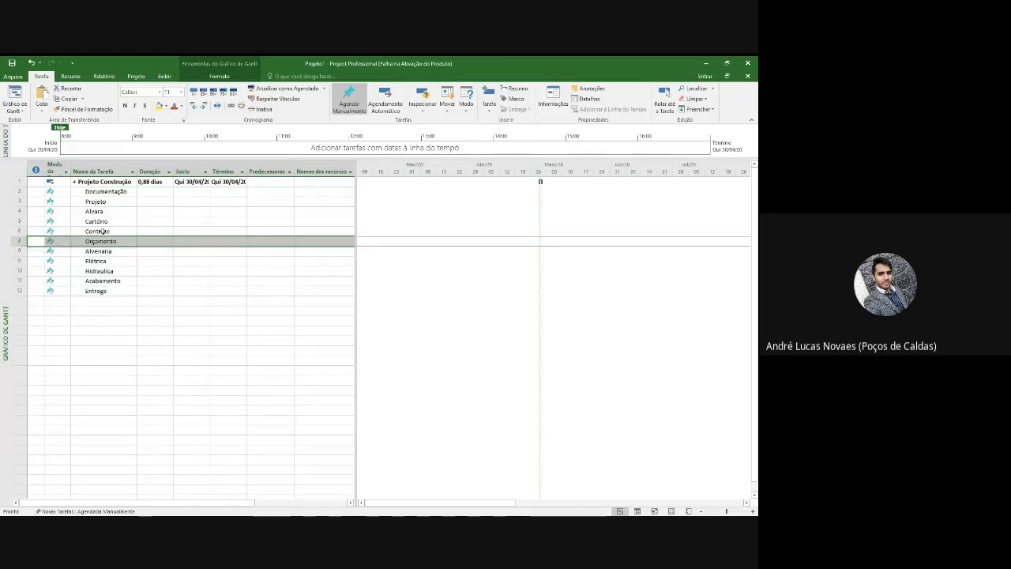
Indent Projeto, Alvara, Cartório and Contrato to make them subtasks of Documentação
{"action": "left_click_drag", "start_coordinate": [99, 230], "coordinate": [108, 203]}
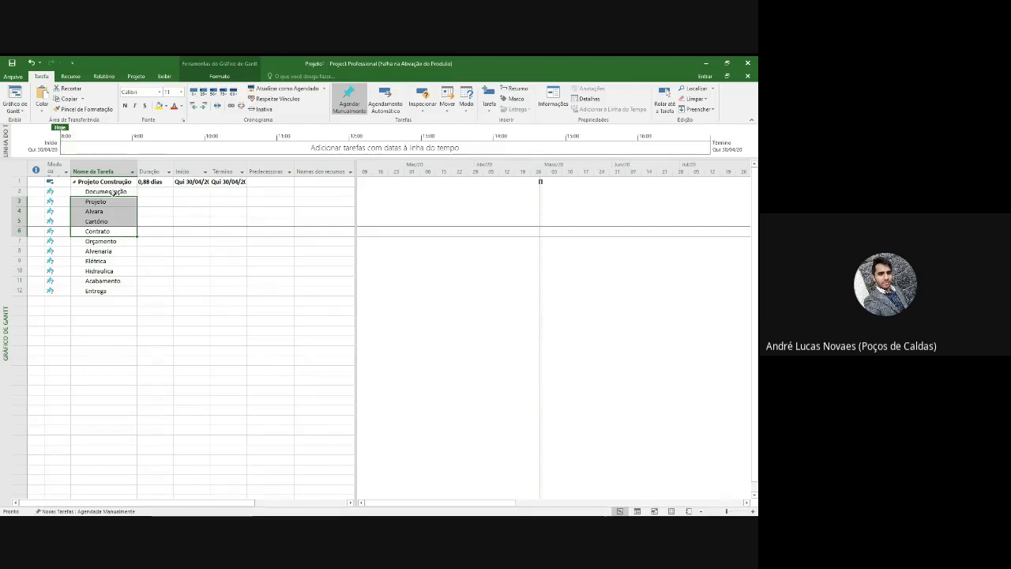
{"action": "left_click", "coordinate": [203, 105]}
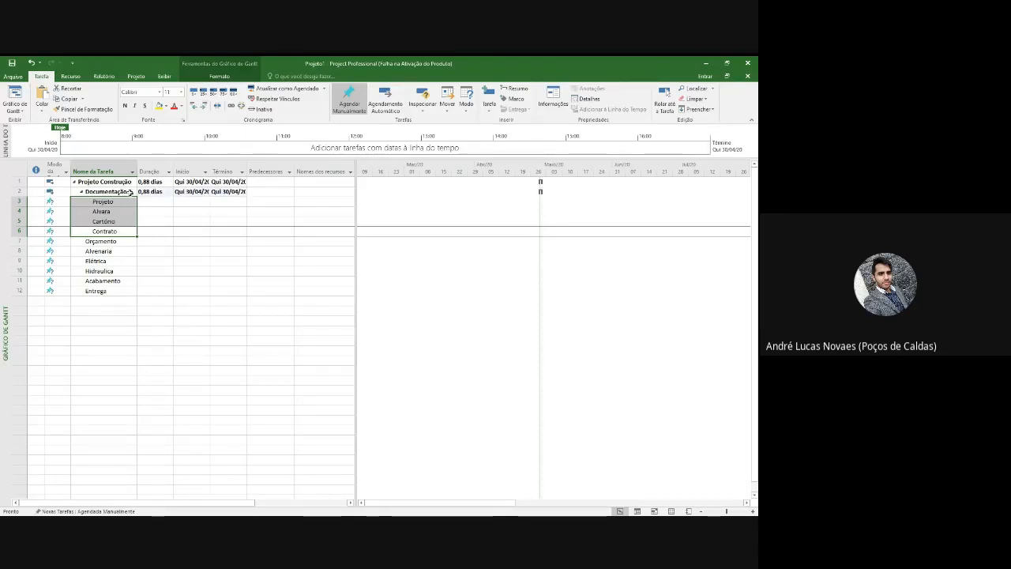
{"action": "left_click", "coordinate": [154, 271]}
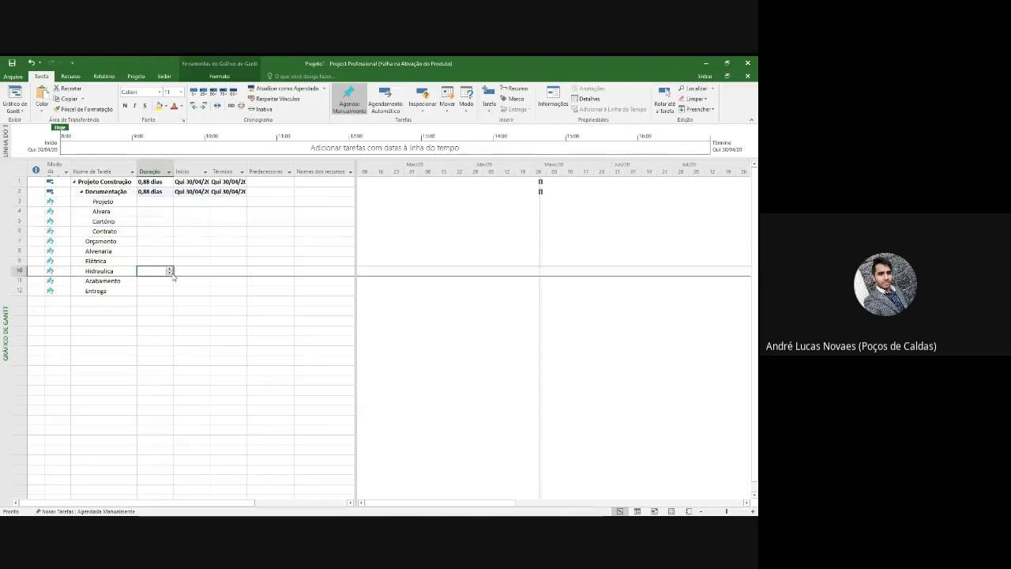
Insert three blank task rows above Alvenaria
{"action": "left_click", "coordinate": [16, 251]}
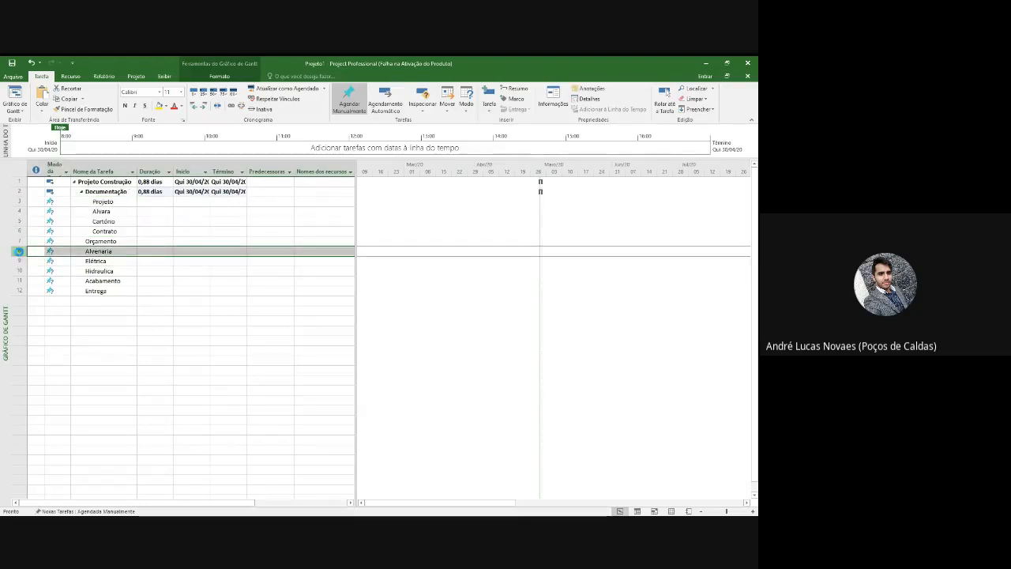
{"action": "key", "text": "Insert"}
{"action": "key", "text": "Insert"}
{"action": "key", "text": "Insert"}
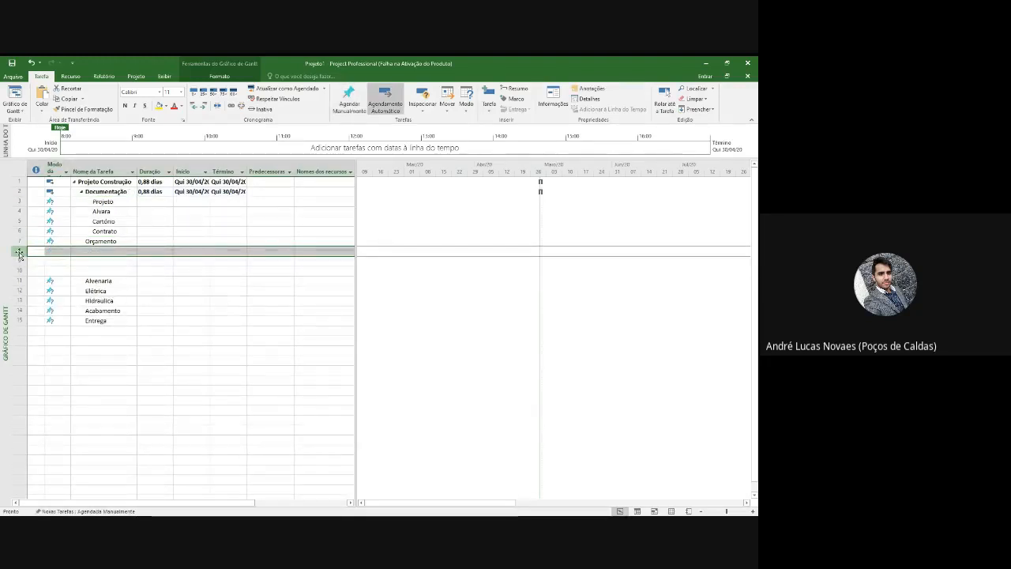
Name the first two blank rows below Orçamento "Materiais" and "Mão de obra"
{"action": "left_click", "coordinate": [84, 253]}
{"action": "type", "text": "Or"}
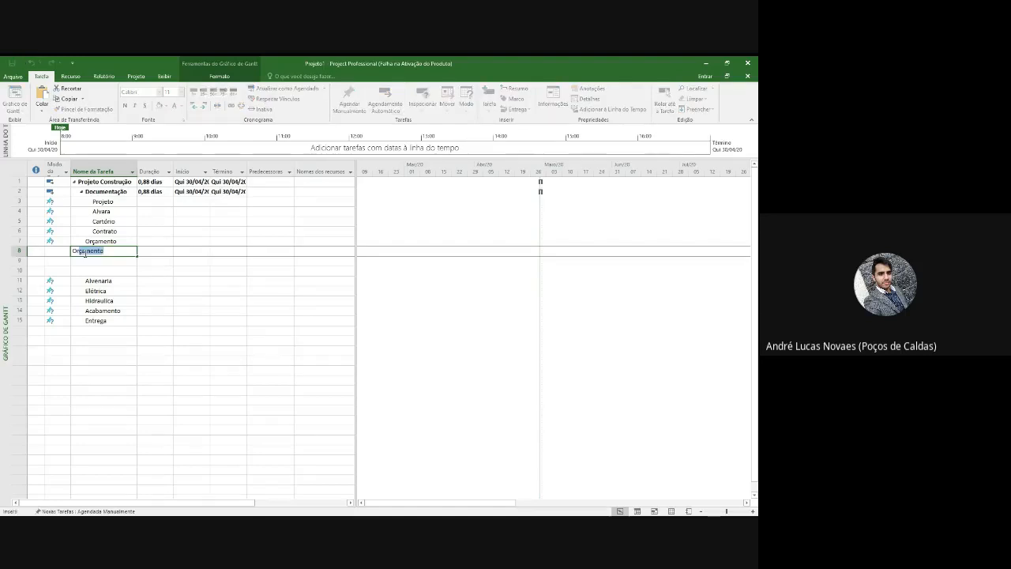
{"action": "key", "text": "BackSpace"}
{"action": "key", "text": "BackSpace"}
{"action": "key", "text": "BackSpace"}
{"action": "type", "text": "Materia"}
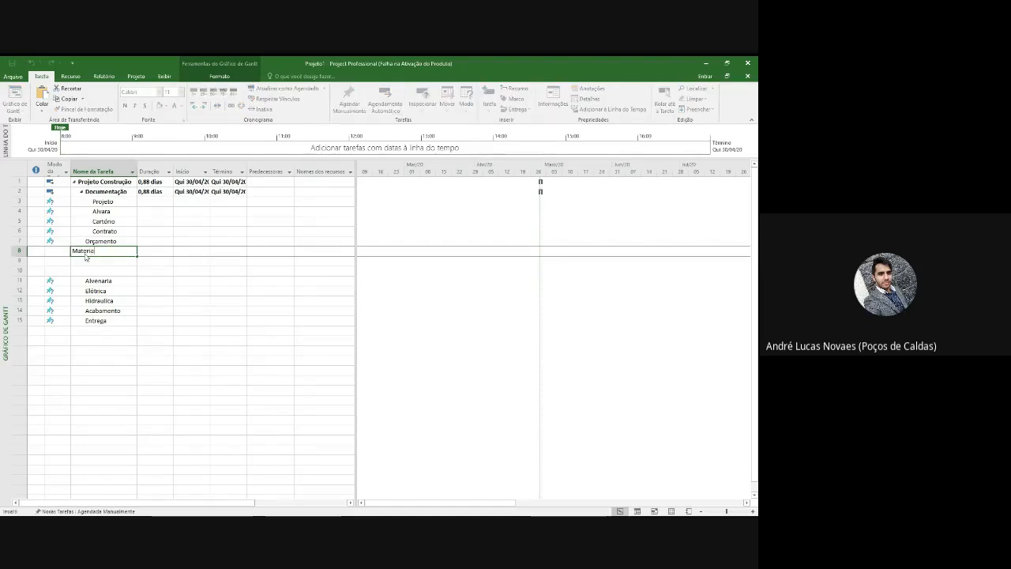
{"action": "type", "text": "is"}
{"action": "key", "text": "Return"}
{"action": "type", "text": "Maão de "}
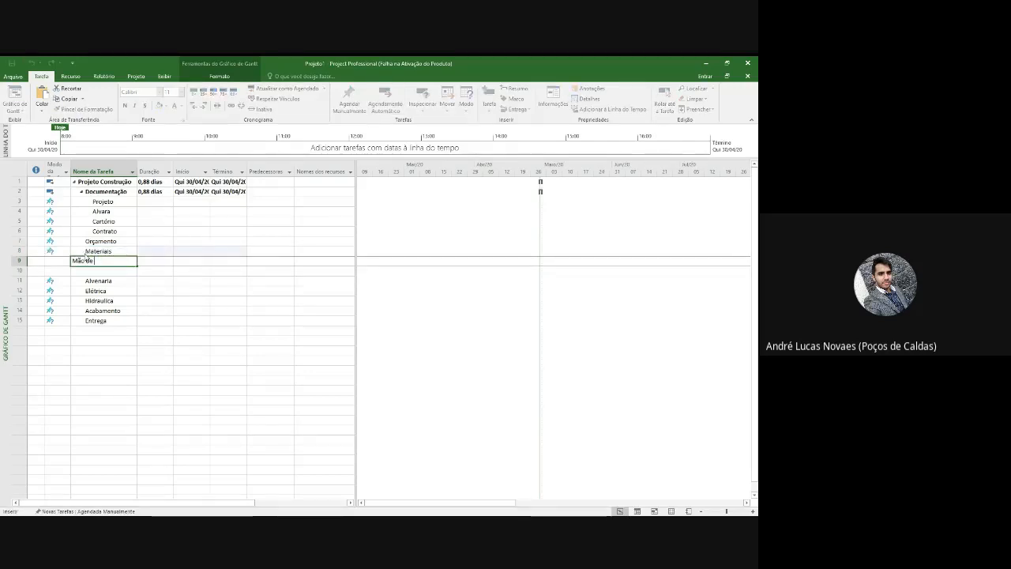
{"action": "type", "text": "obra"}
{"action": "key", "text": "Return"}
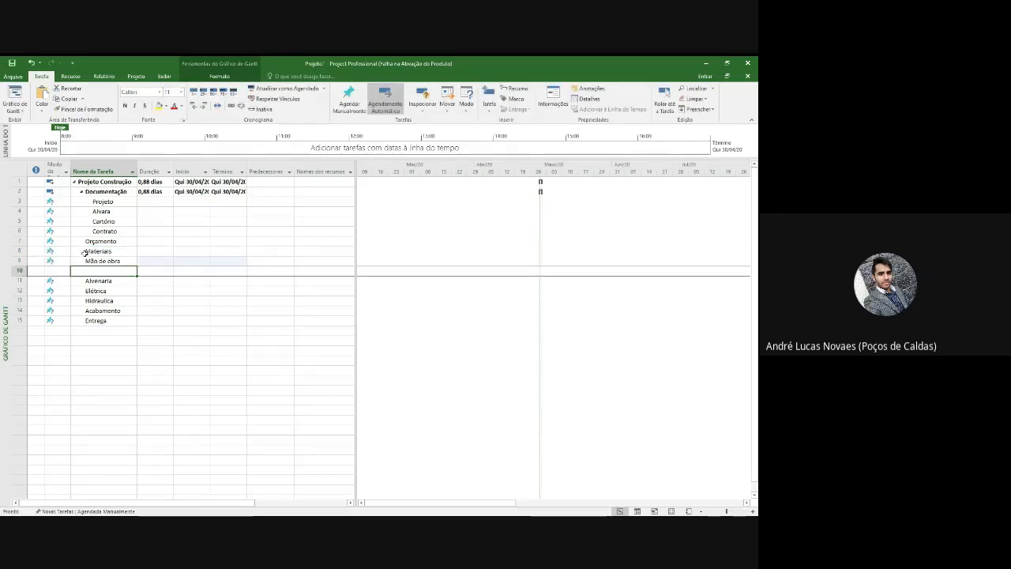
Delete the leftover blank row below Mão de obra and indent Materiais and Mão de obra as subtasks of Orçamento
{"action": "left_click", "coordinate": [18, 261]}
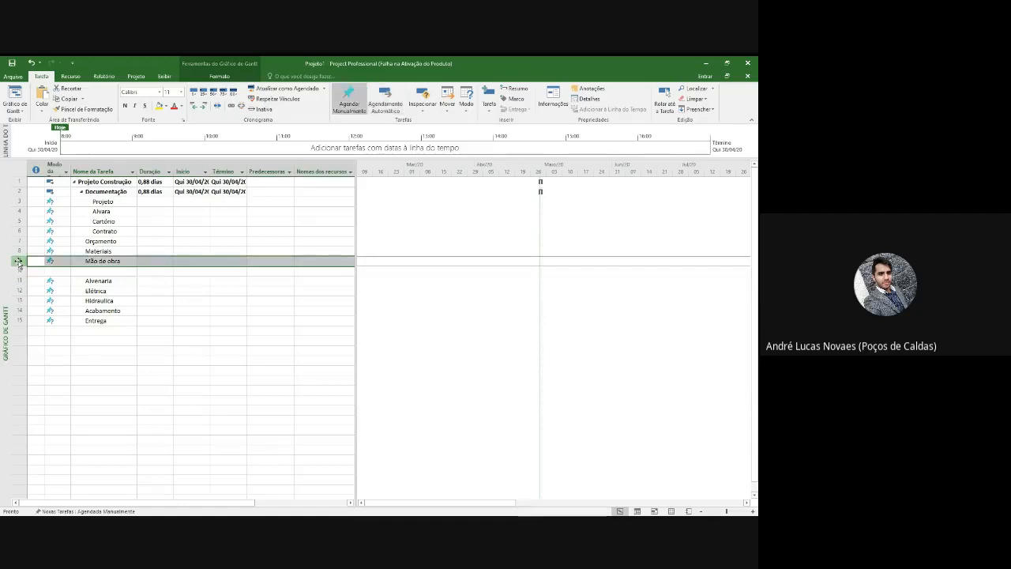
{"action": "left_click", "coordinate": [17, 271]}
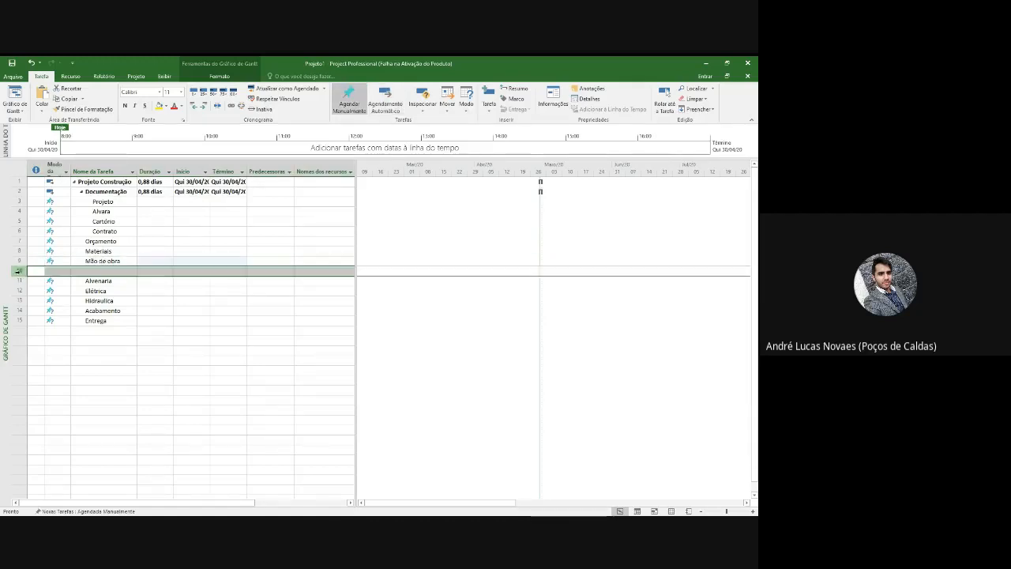
{"action": "key", "text": "Delete"}
{"action": "left_click_drag", "start_coordinate": [17, 261], "coordinate": [17, 254]}
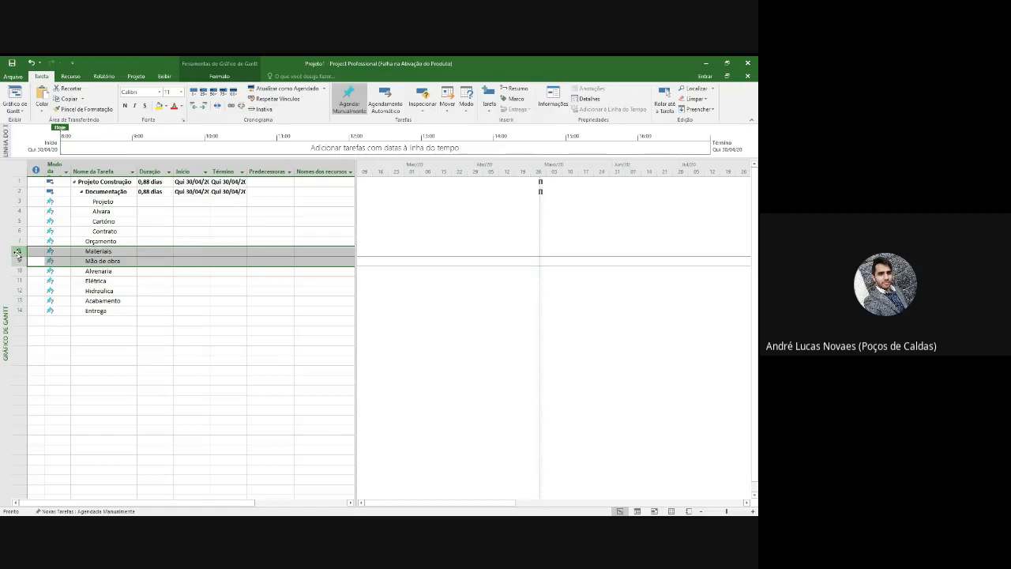
{"action": "left_click", "coordinate": [204, 105]}
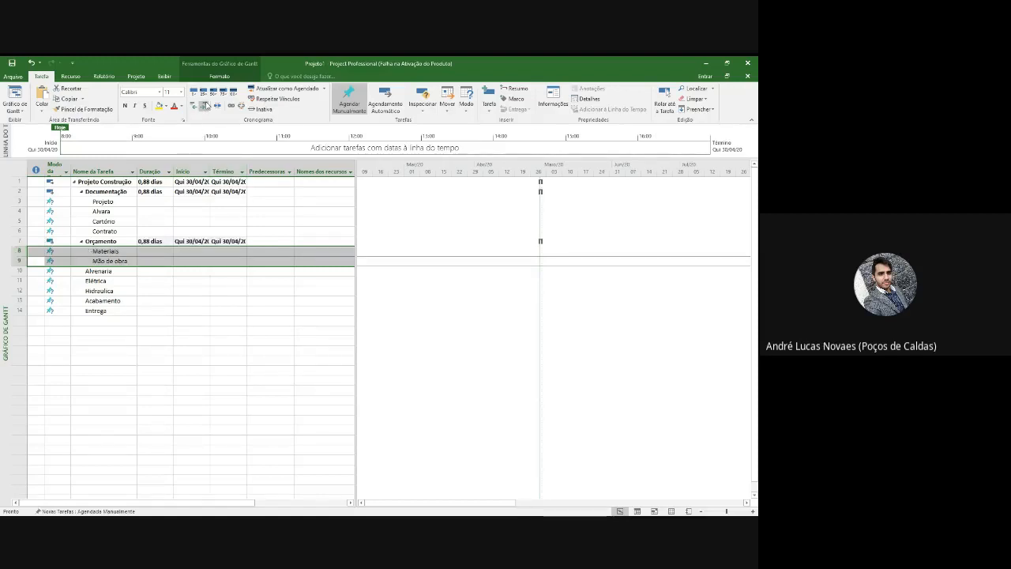
Collapse the Documentação and Orçamento groups, and insert three blank task rows above Elétrica
{"action": "left_click", "coordinate": [82, 192]}
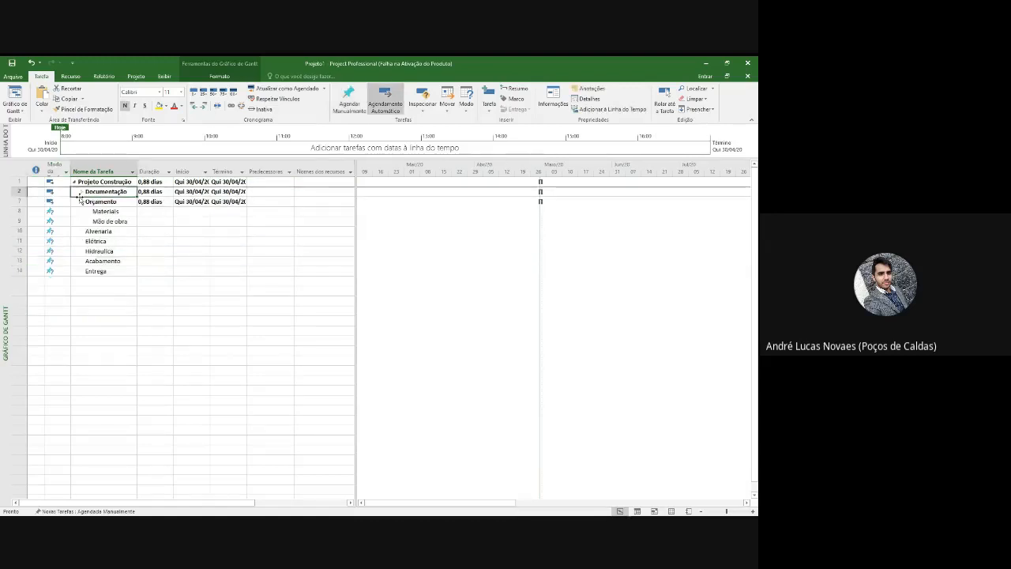
{"action": "left_click", "coordinate": [81, 201]}
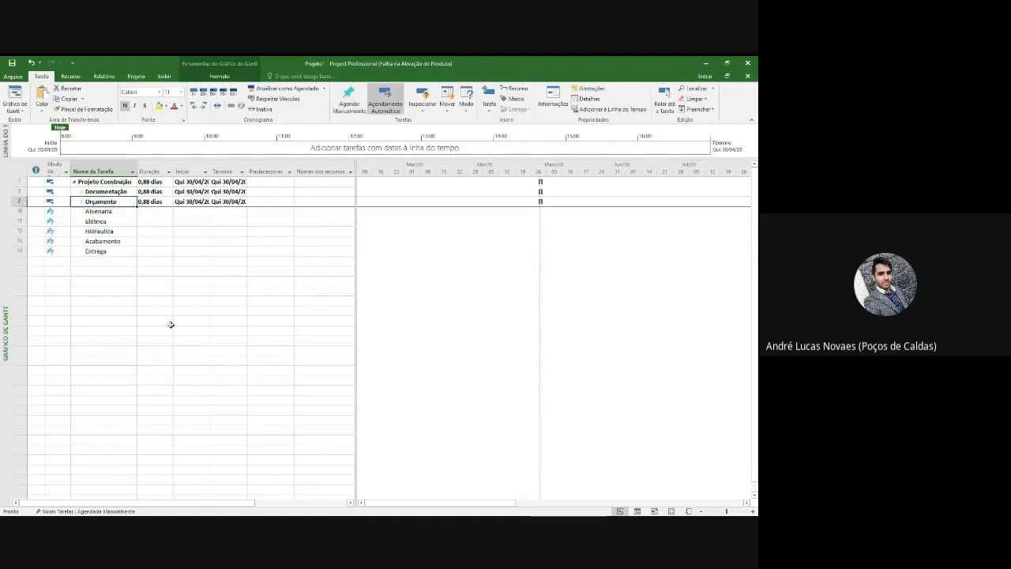
{"action": "left_click", "coordinate": [20, 221]}
{"action": "key", "text": "Insert"}
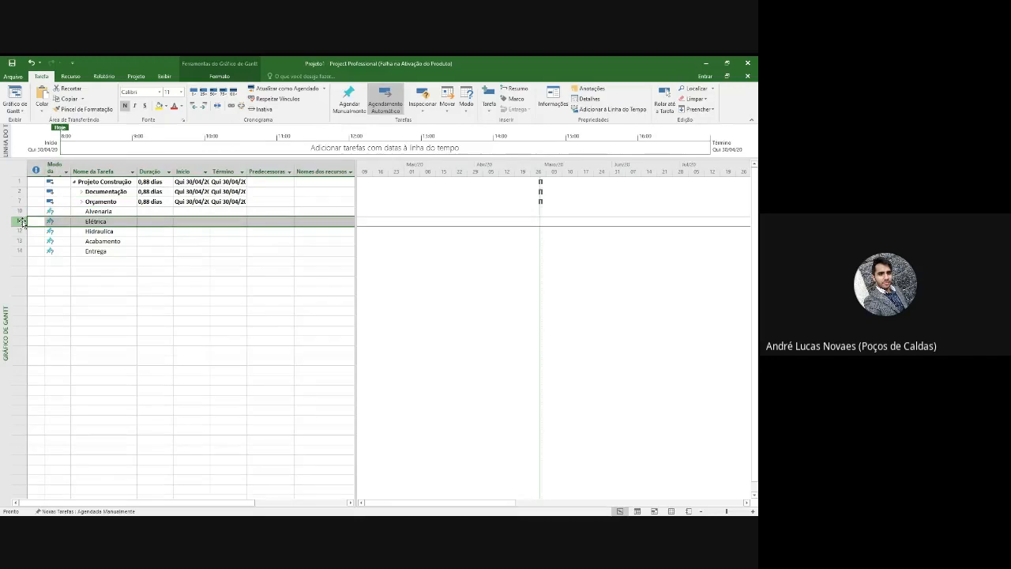
{"action": "key", "text": "Insert"}
{"action": "key", "text": "Insert"}
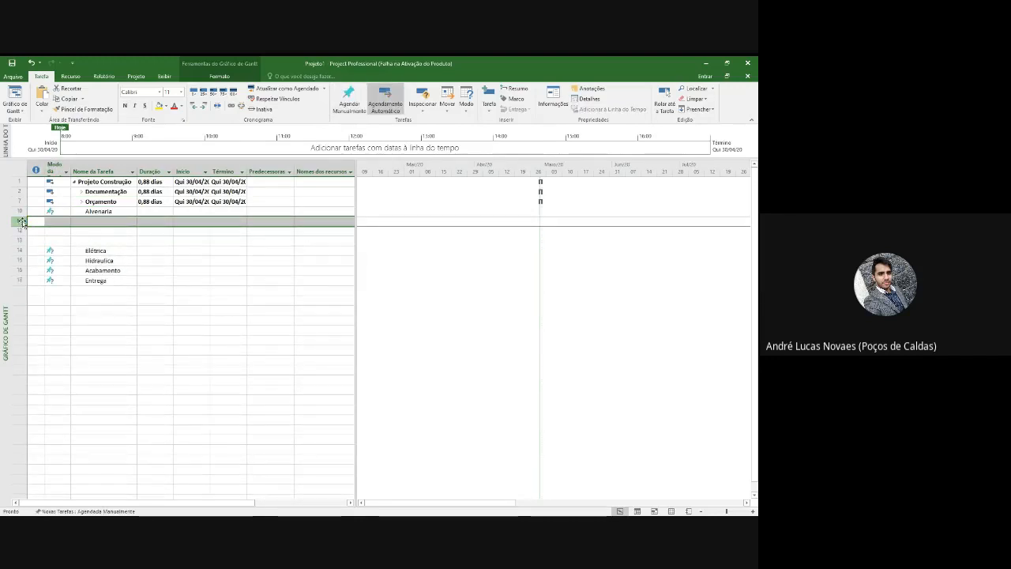
Name the three blank rows below Alvenaria "Fundação", "Paredes" and "Laje"
{"action": "left_click", "coordinate": [97, 223]}
{"action": "type", "text": "Fu"}
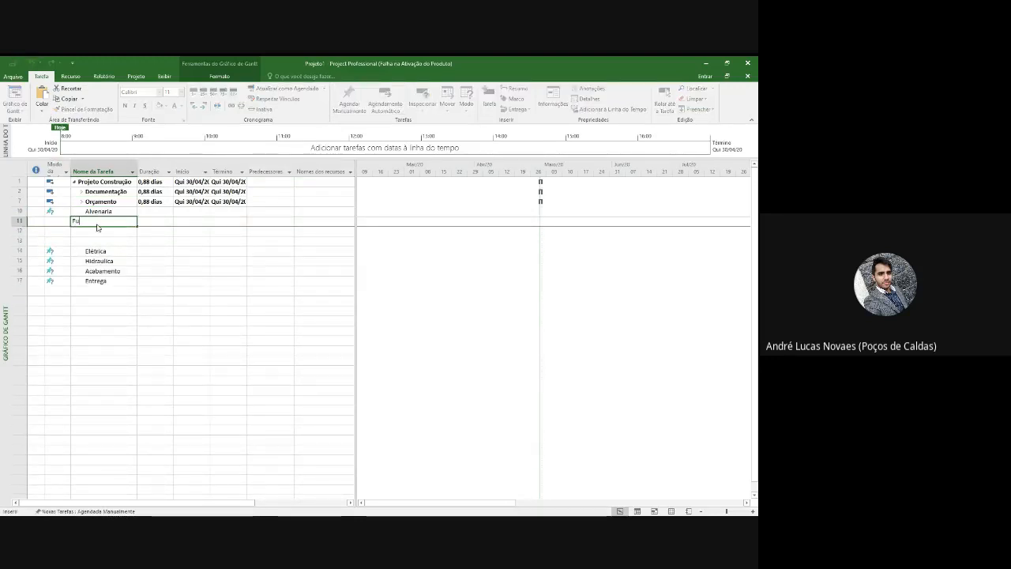
{"action": "type", "text": "ndação"}
{"action": "key", "text": "Return"}
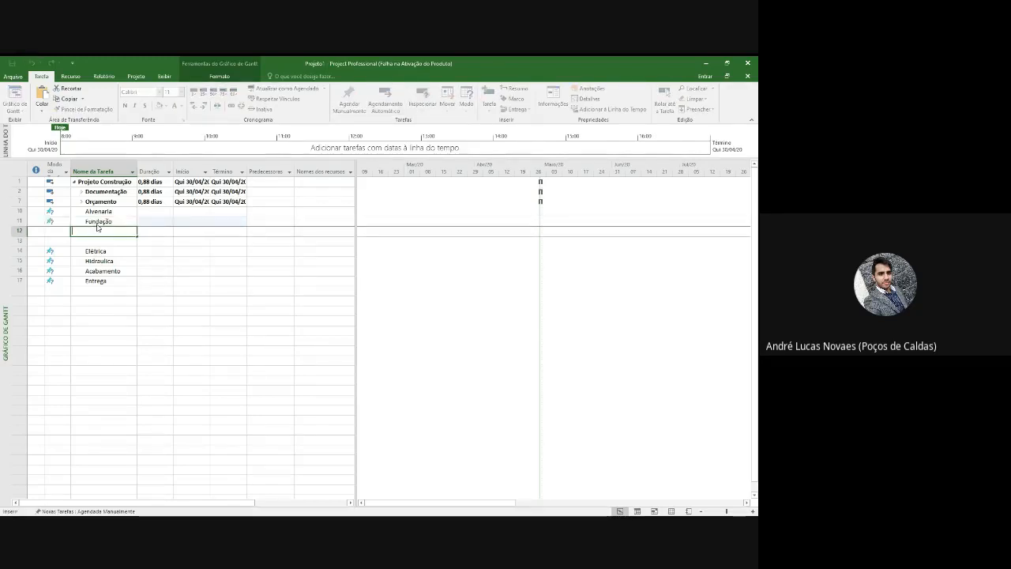
{"action": "type", "text": "Parede"}
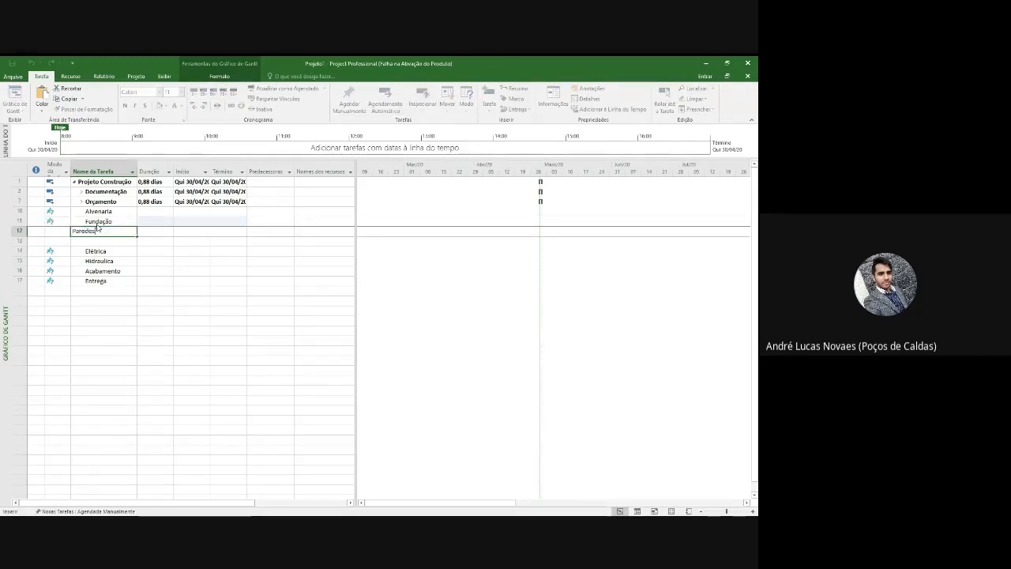
{"action": "type", "text": "s"}
{"action": "key", "text": "Return"}
{"action": "type", "text": "Laje"}
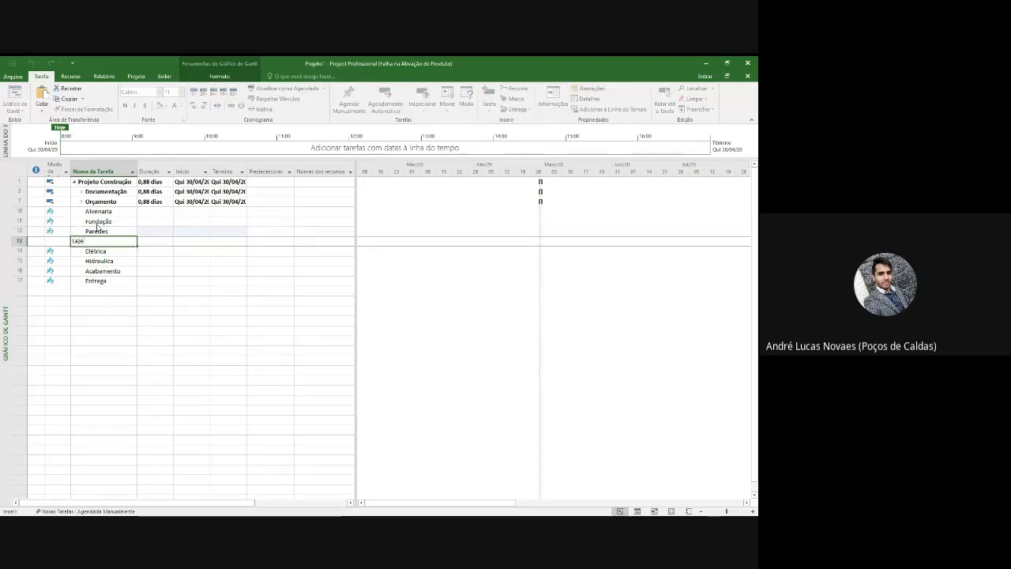
{"action": "left_click", "coordinate": [210, 287]}
Indent Fundação, Paredes and Laje as subtasks of Alvenaria, and collapse the Alvenaria group
{"action": "left_click_drag", "start_coordinate": [15, 241], "coordinate": [16, 222]}
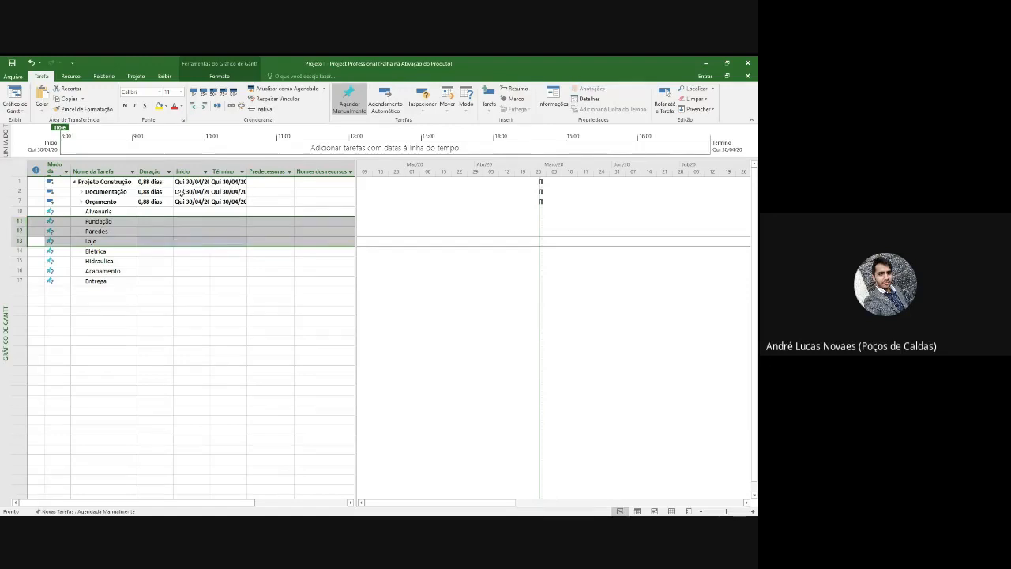
{"action": "left_click", "coordinate": [203, 105]}
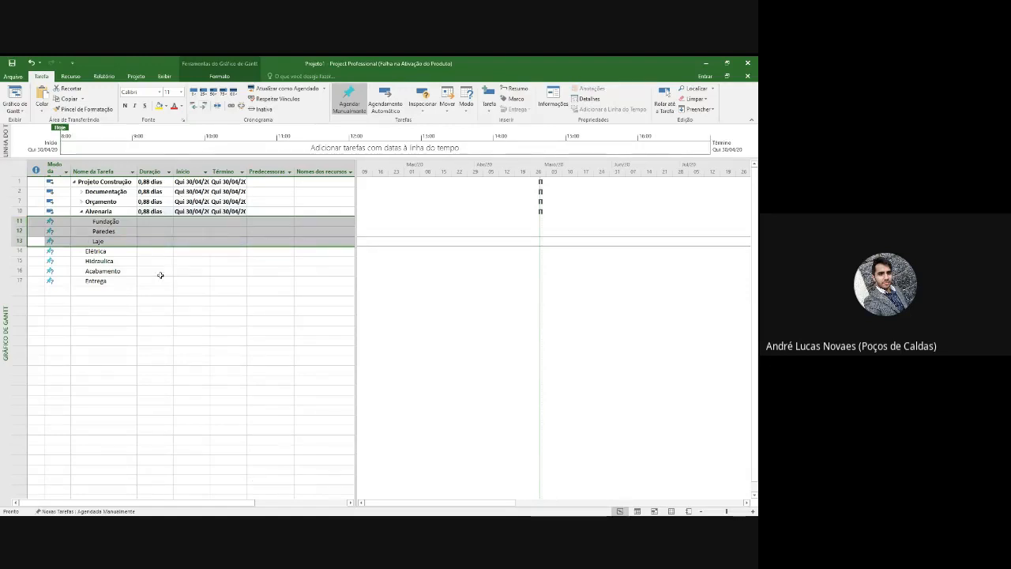
{"action": "left_click", "coordinate": [81, 211]}
{"action": "left_click", "coordinate": [214, 289]}
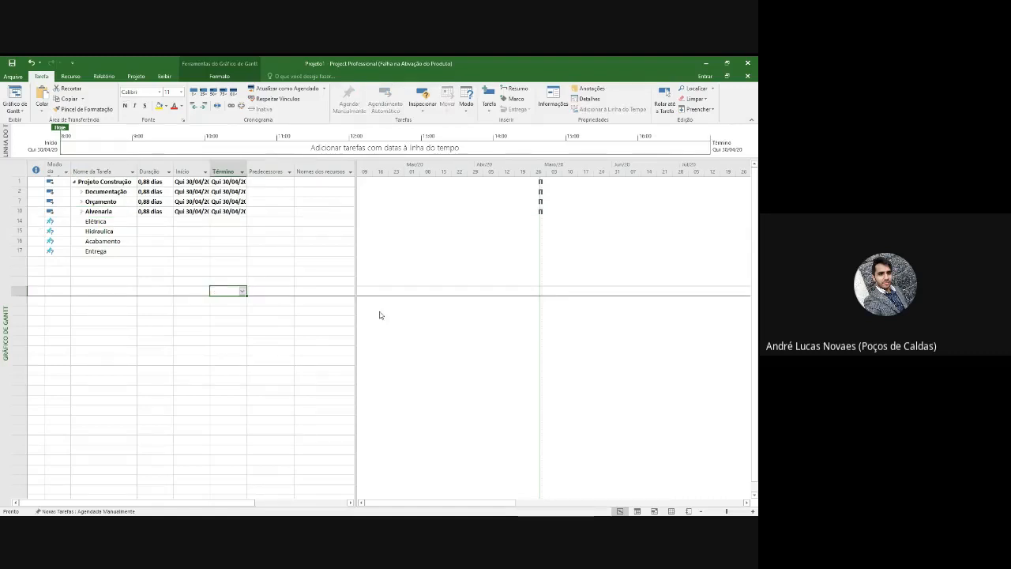
Delete the tasks Elétrica, Hidraulica, Acabamento and Entrega from the task list
{"action": "left_click_drag", "start_coordinate": [14, 221], "coordinate": [16, 250]}
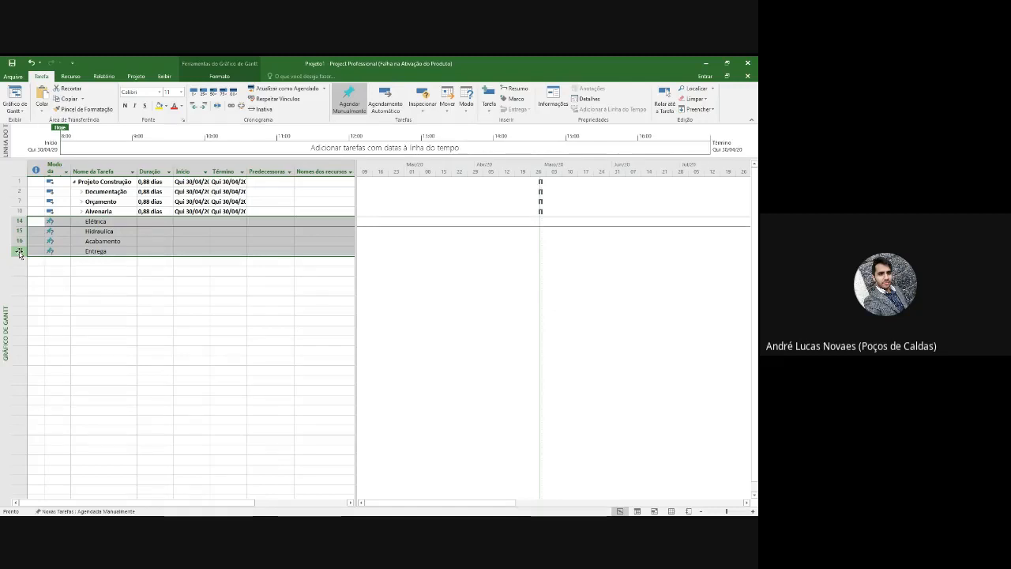
{"action": "right_click", "coordinate": [19, 252]}
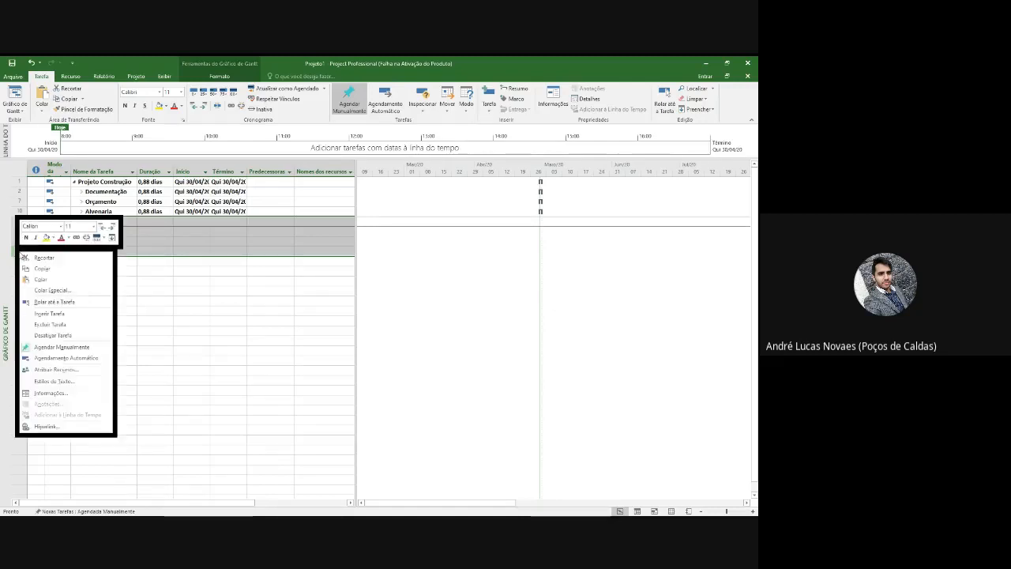
{"action": "left_click", "coordinate": [85, 326]}
{"action": "left_click", "coordinate": [191, 300]}
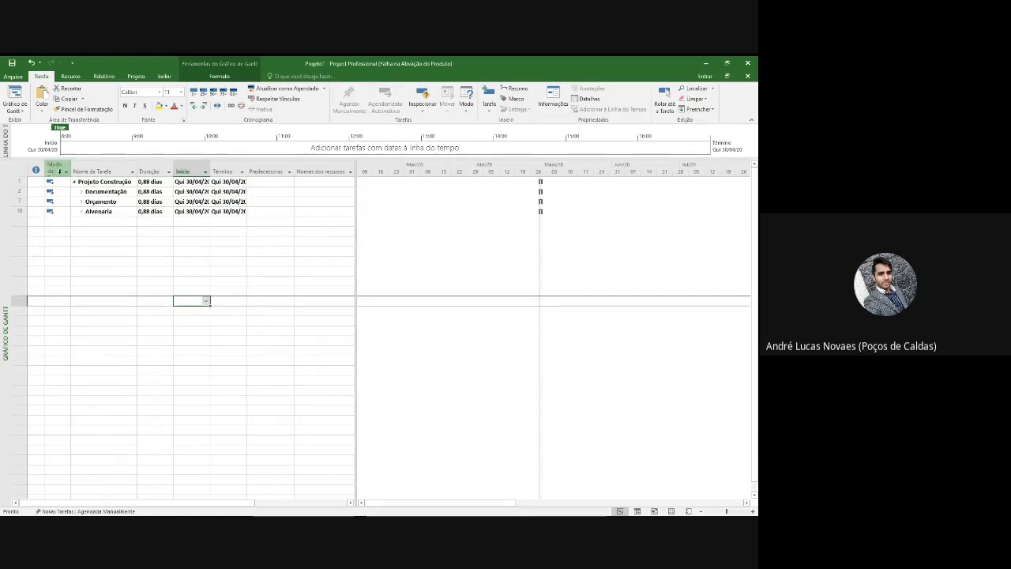
Expand the Documentação, Orçamento and Alvenaria groups to show all their subtasks
{"action": "left_click", "coordinate": [82, 194]}
{"action": "left_click", "coordinate": [81, 241]}
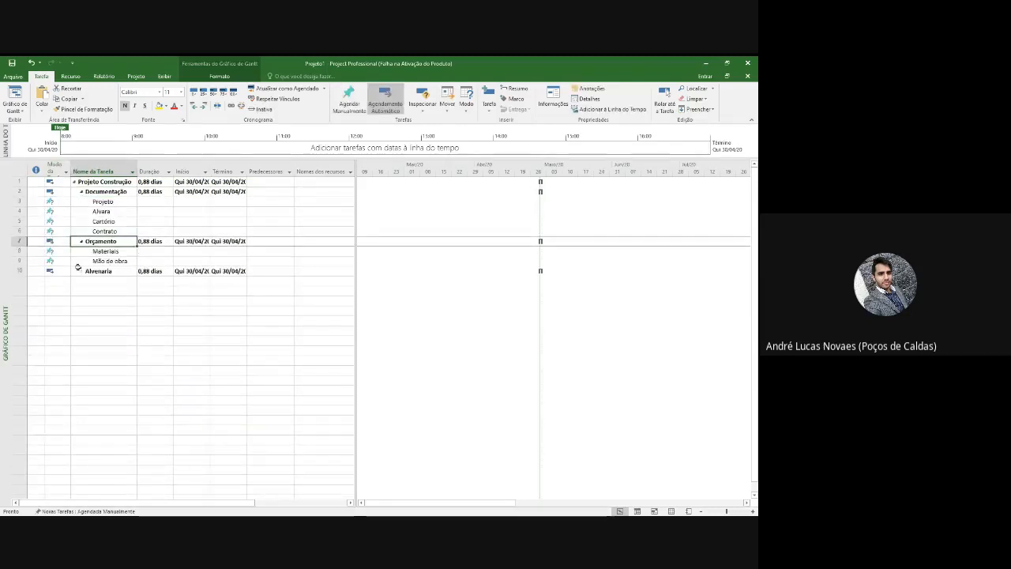
{"action": "left_click", "coordinate": [79, 271]}
{"action": "left_click", "coordinate": [80, 271]}
{"action": "left_click", "coordinate": [223, 350]}
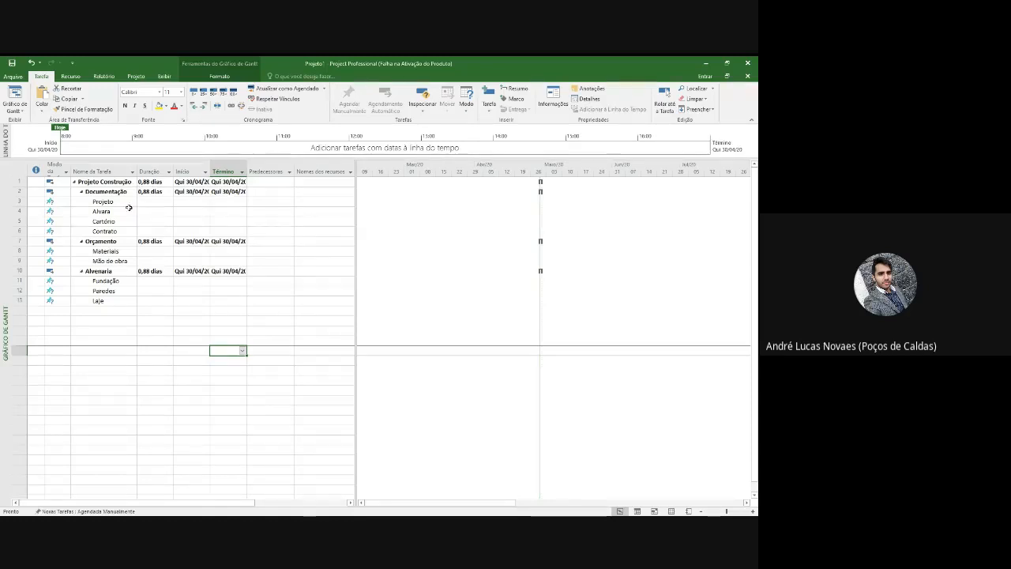
Set the duration of the Projeto subtask under Documentação to 1 sem
{"action": "left_click", "coordinate": [153, 202]}
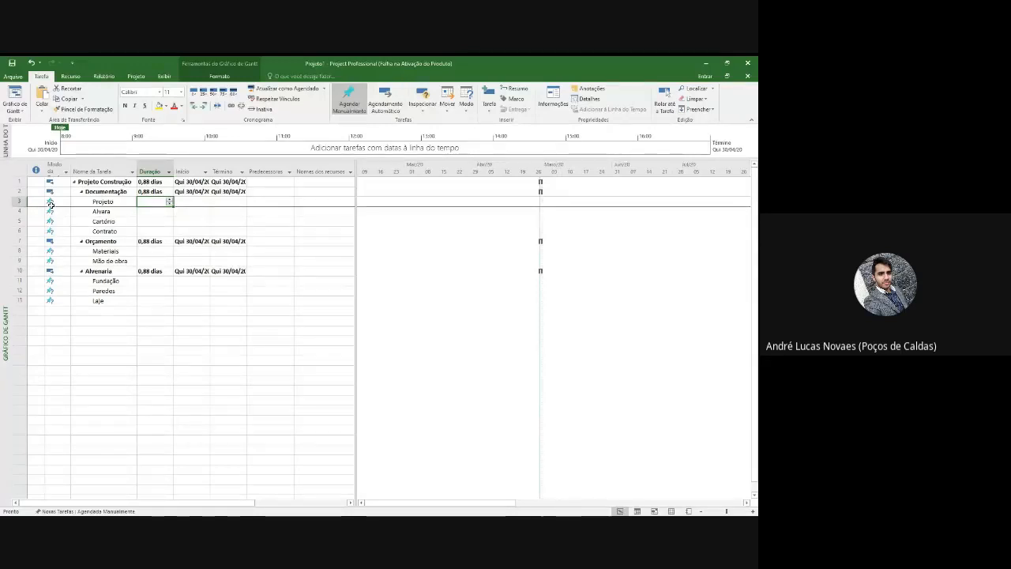
{"action": "type", "text": "1"}
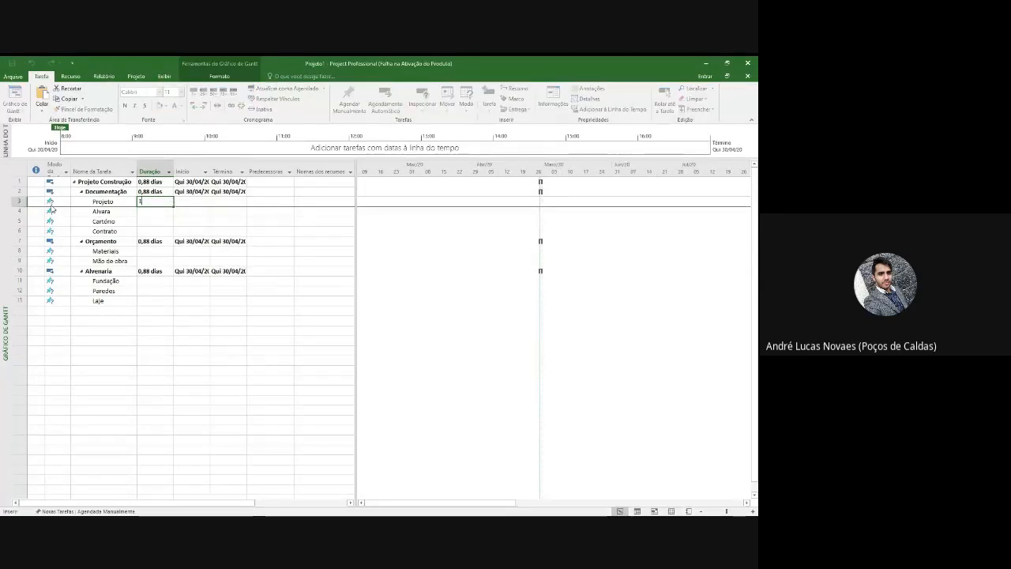
{"action": "type", "text": " sem"}
{"action": "key", "text": "Return"}
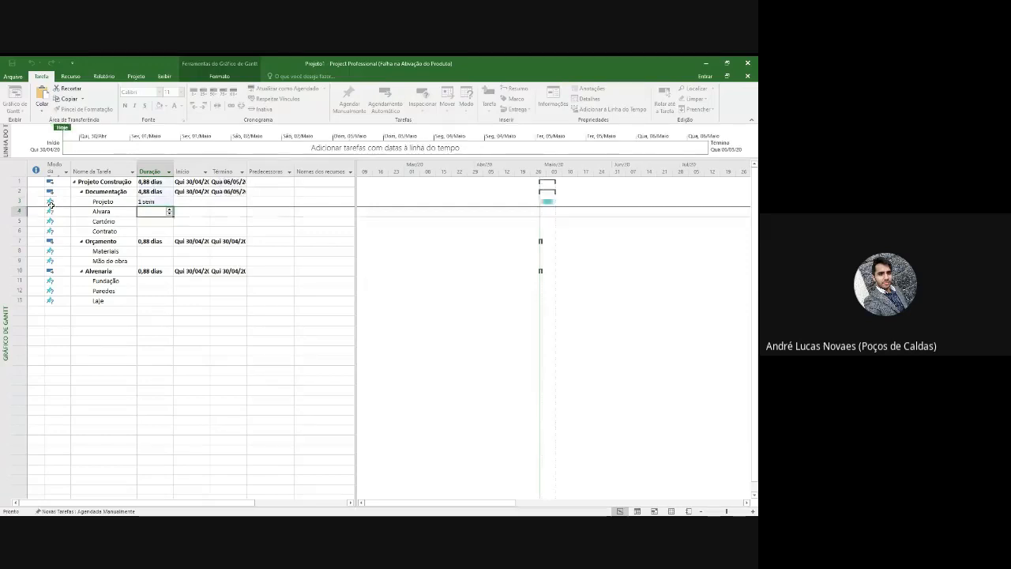
Set the durations under Documentação to 5 days for Projeto and 2 weeks for Alvara
{"action": "key", "text": "Up"}
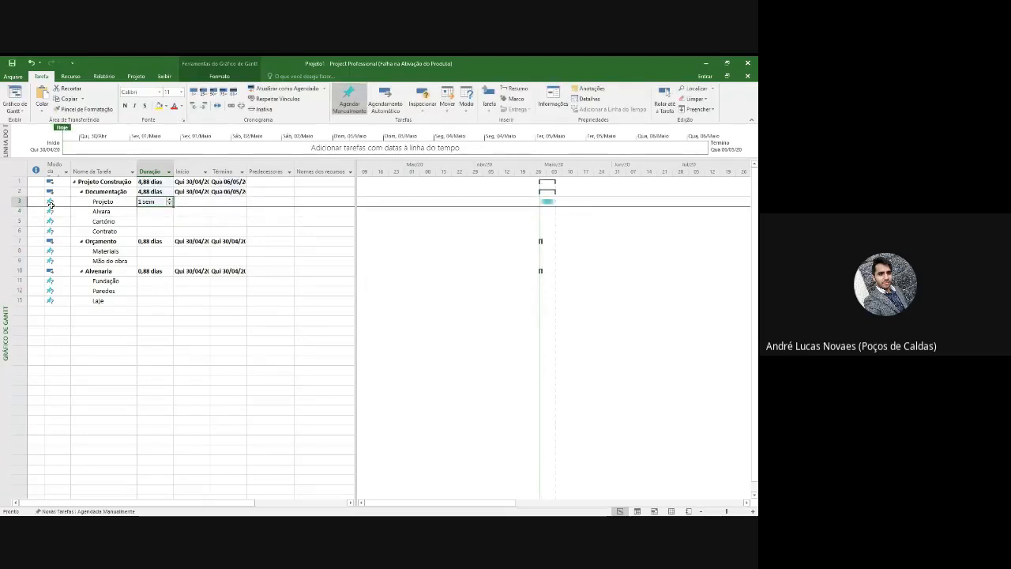
{"action": "type", "text": "5d"}
{"action": "key", "text": "Return"}
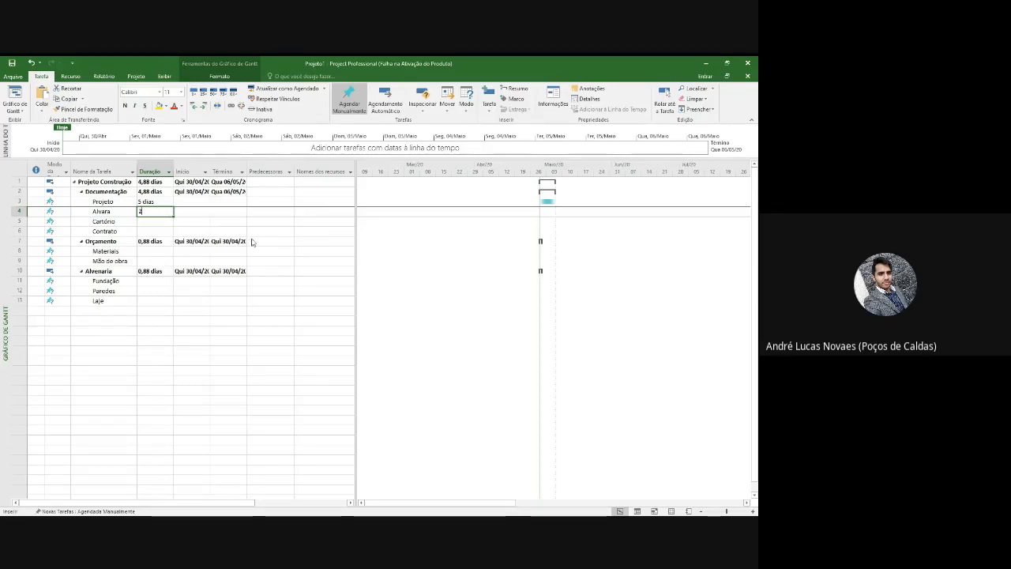
{"action": "type", "text": "4sem"}
{"action": "key", "text": "Return"}
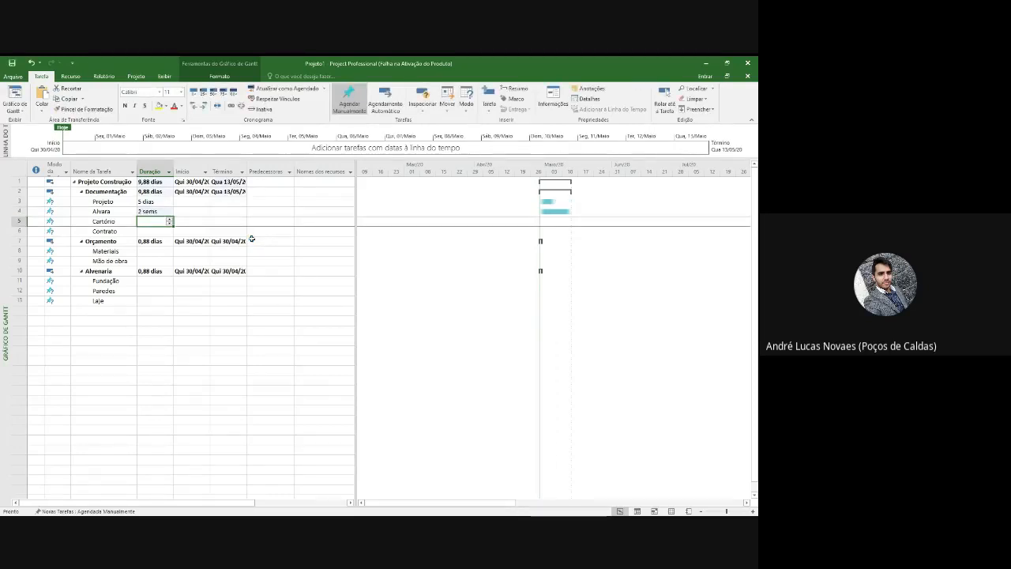
Set the duration of Cartório to 30 days and of Contrato to 1 day
{"action": "type", "text": "30 "}
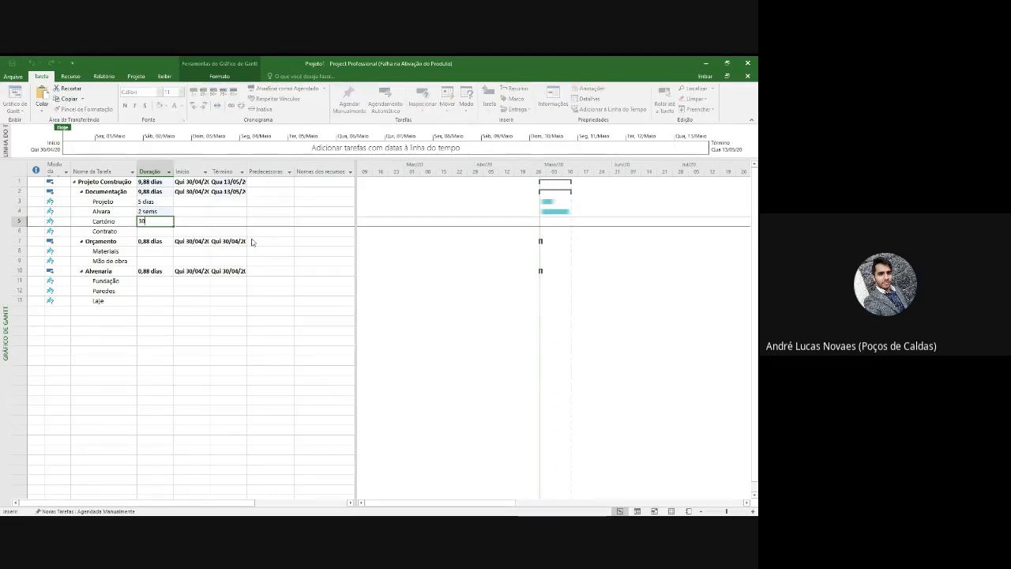
{"action": "type", "text": "d"}
{"action": "key", "text": "Return"}
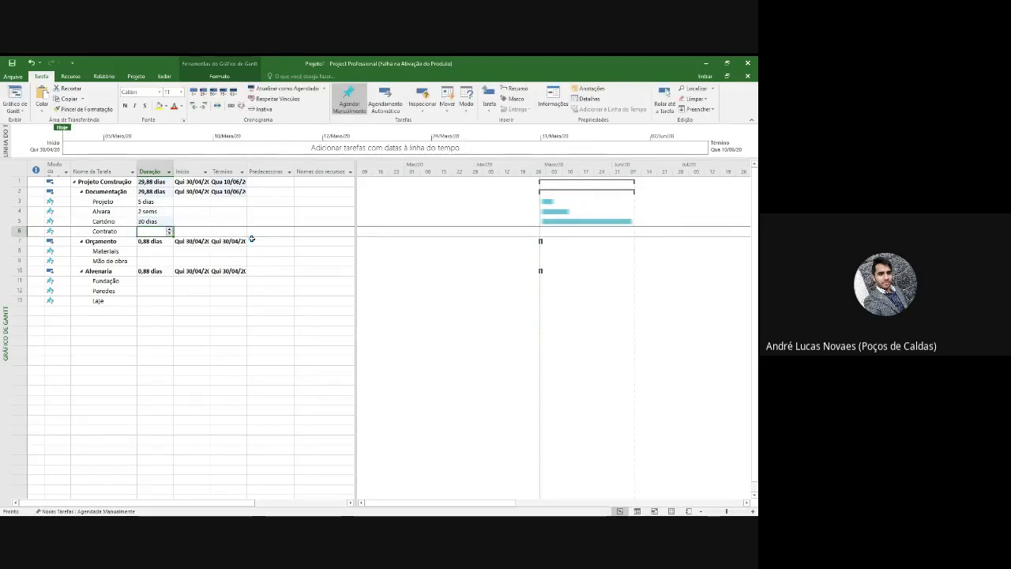
{"action": "type", "text": "1d"}
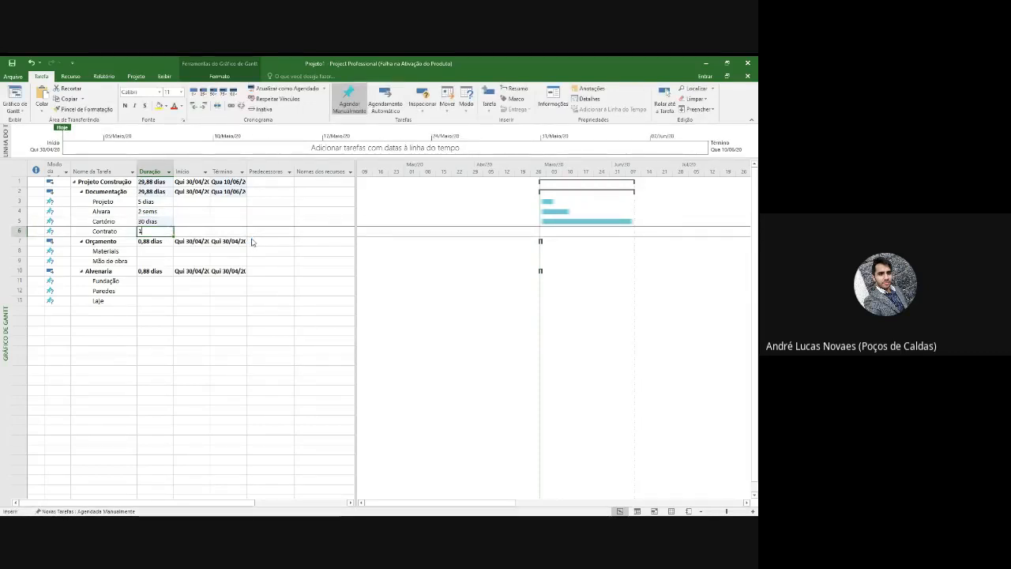
{"action": "key", "text": "Return"}
Set the durations under Orçamento to 1 week for Materiais and 2 weeks for Mão de obra
{"action": "left_click", "coordinate": [149, 251]}
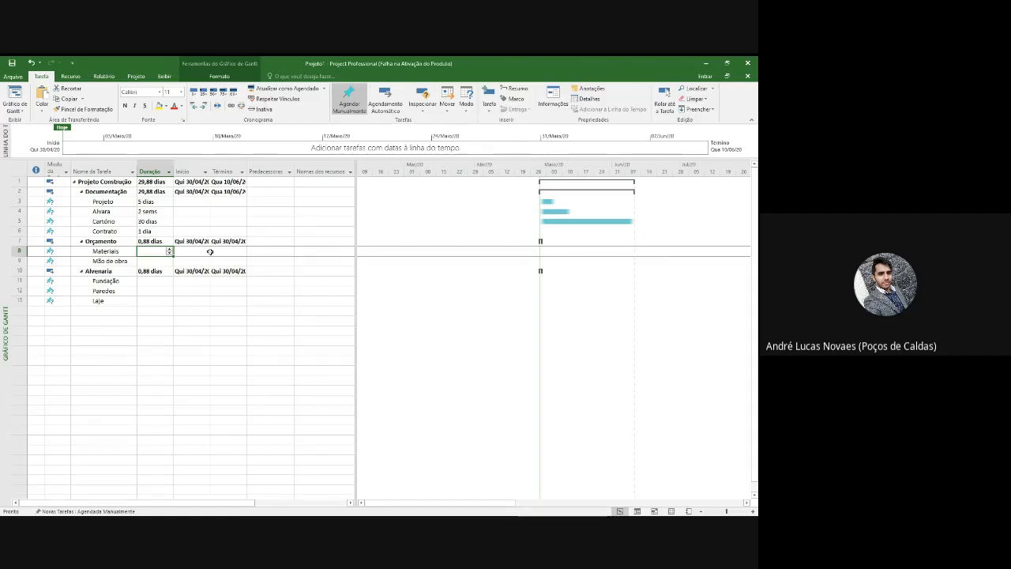
{"action": "type", "text": "1 sem"}
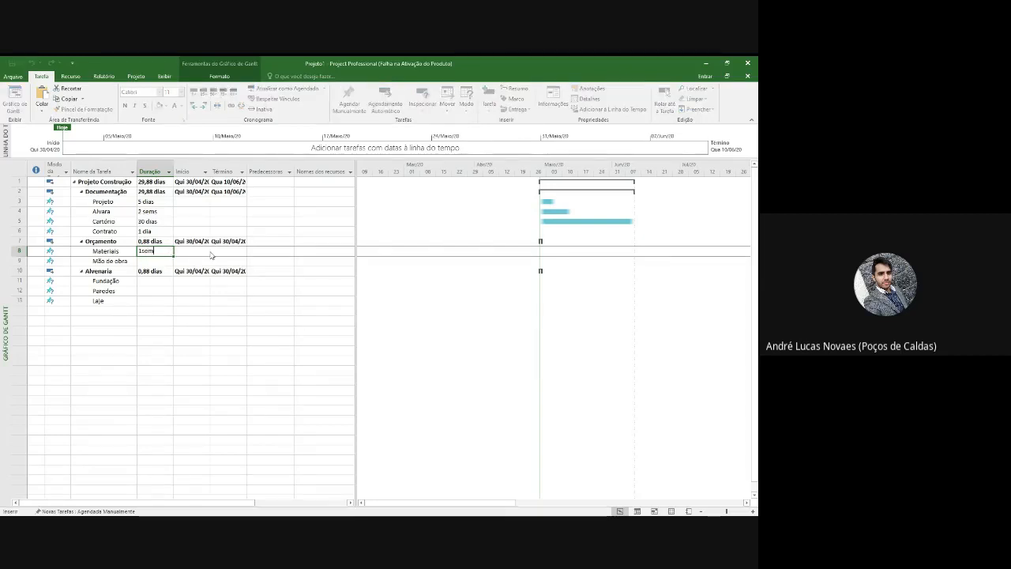
{"action": "key", "text": "Return"}
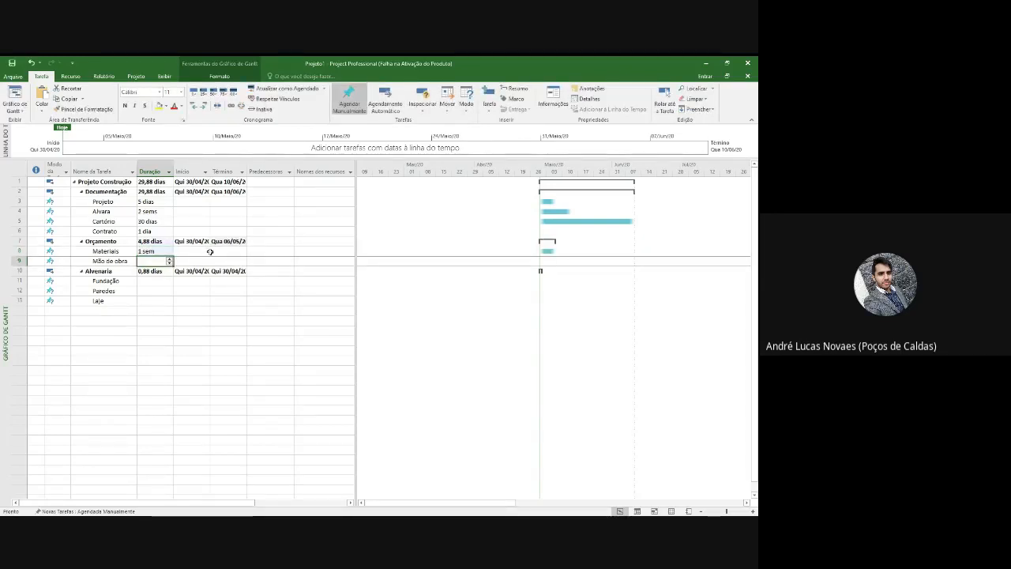
{"action": "type", "text": "2sem"}
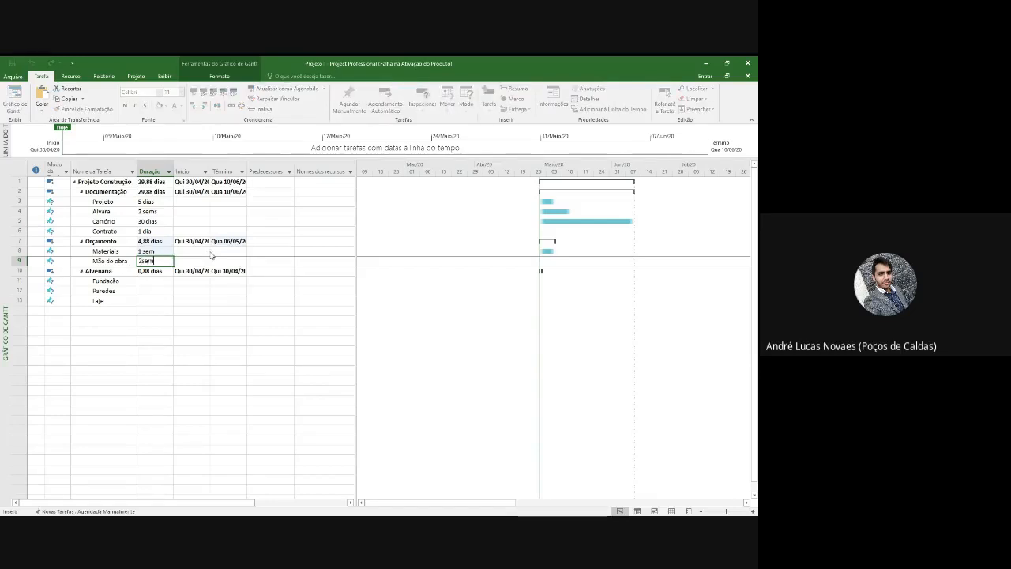
{"action": "key", "text": "Return"}
Switch the task mode of all tasks in the project to automatic scheduling
{"action": "left_click", "coordinate": [155, 281]}
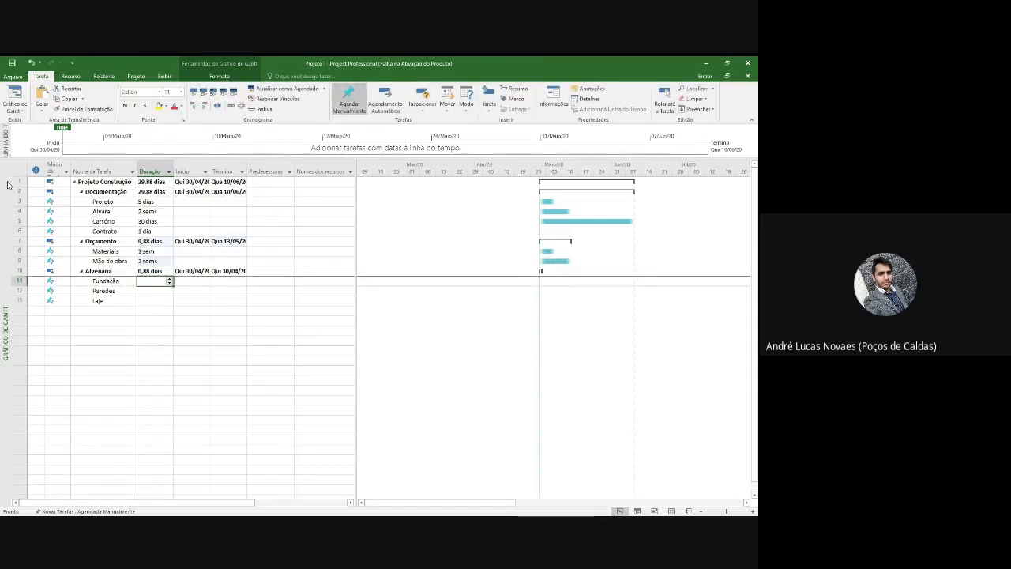
{"action": "left_click", "coordinate": [57, 169]}
{"action": "left_click", "coordinate": [382, 101]}
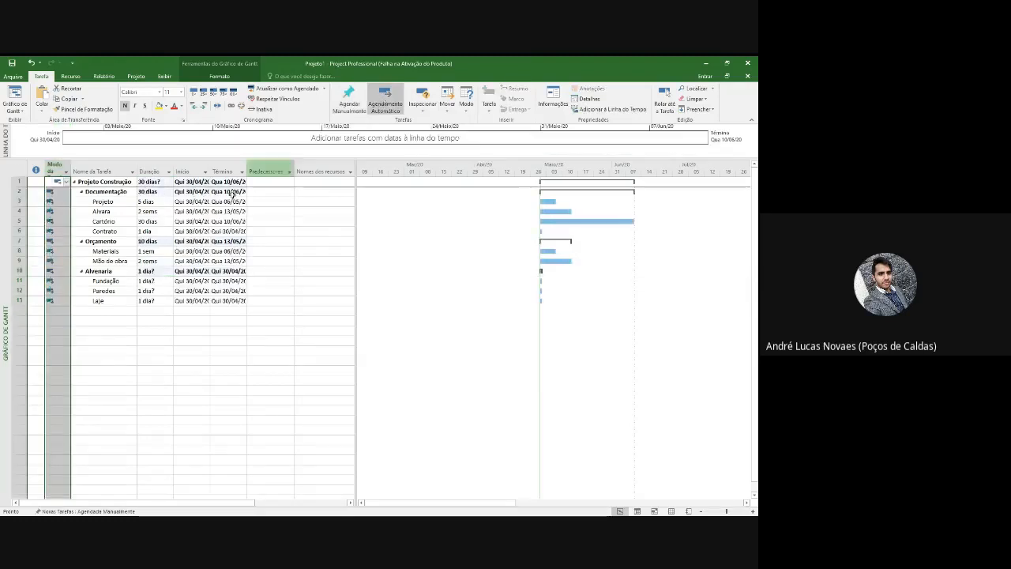
{"action": "left_click", "coordinate": [195, 368]}
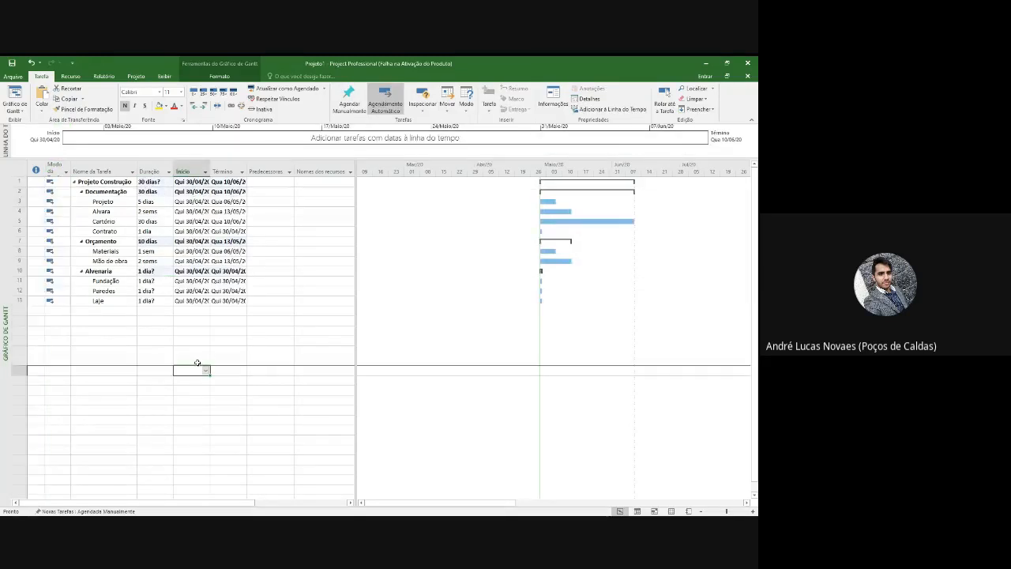
{"action": "left_click", "coordinate": [55, 166]}
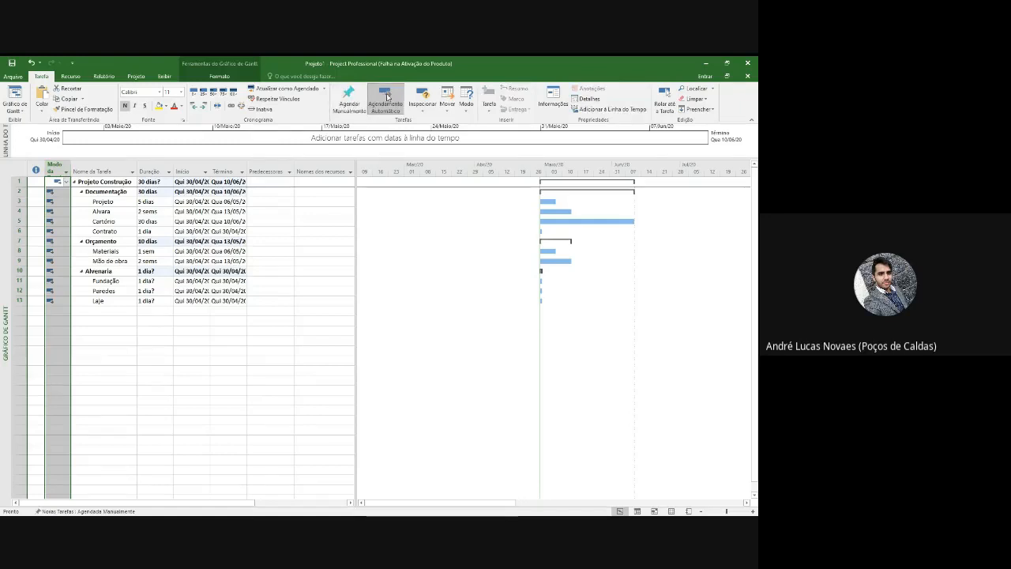
{"action": "left_click", "coordinate": [297, 312]}
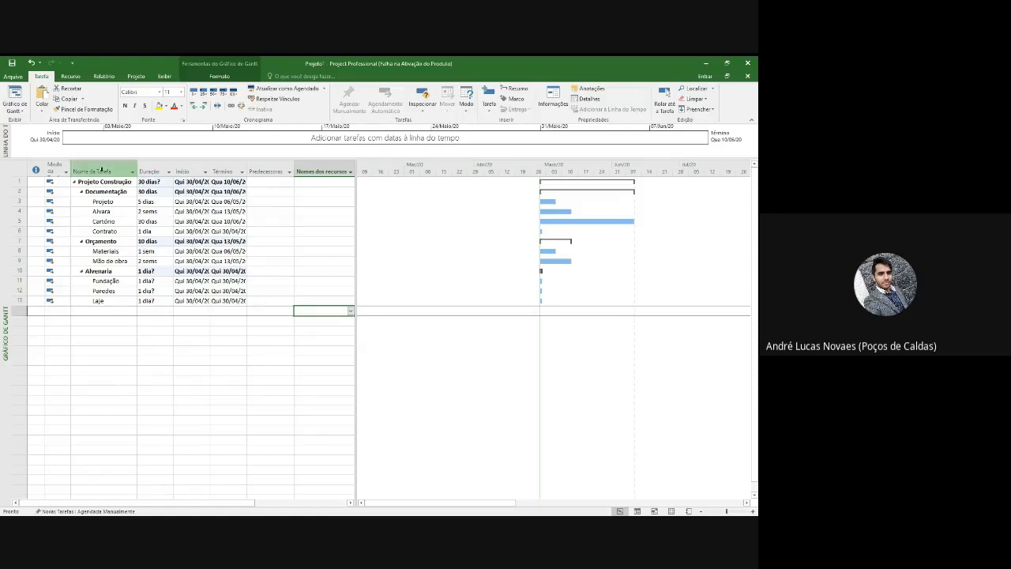
Set the start date of the Projeto Construção summary task to 18 May 2020
{"action": "left_click", "coordinate": [175, 182]}
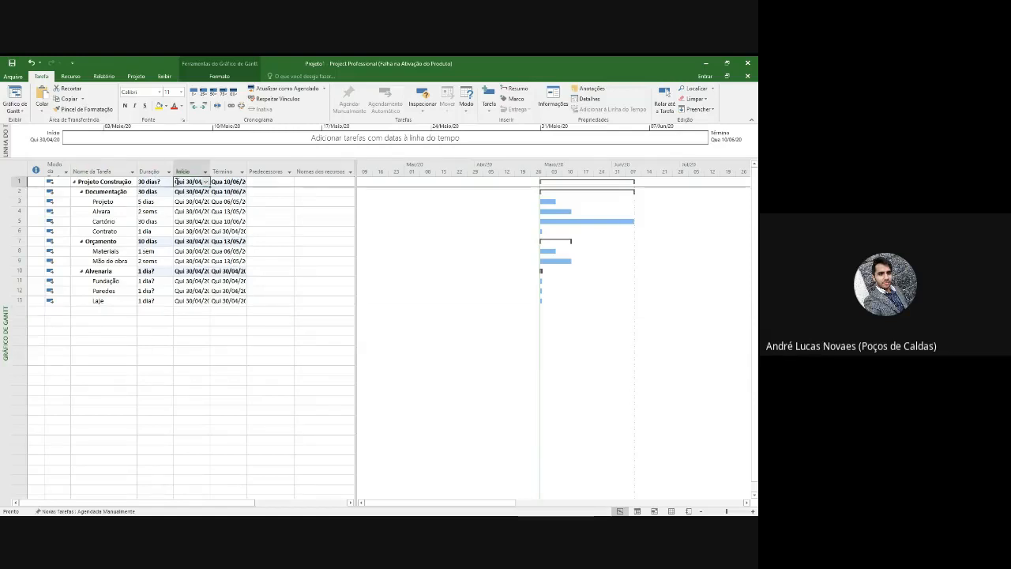
{"action": "left_click", "coordinate": [207, 182]}
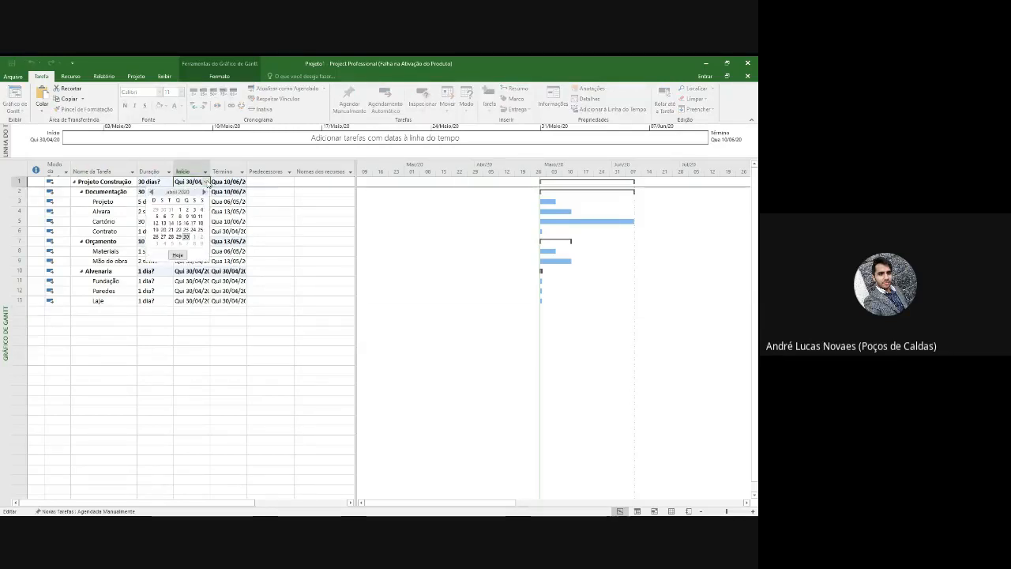
{"action": "left_click", "coordinate": [204, 192]}
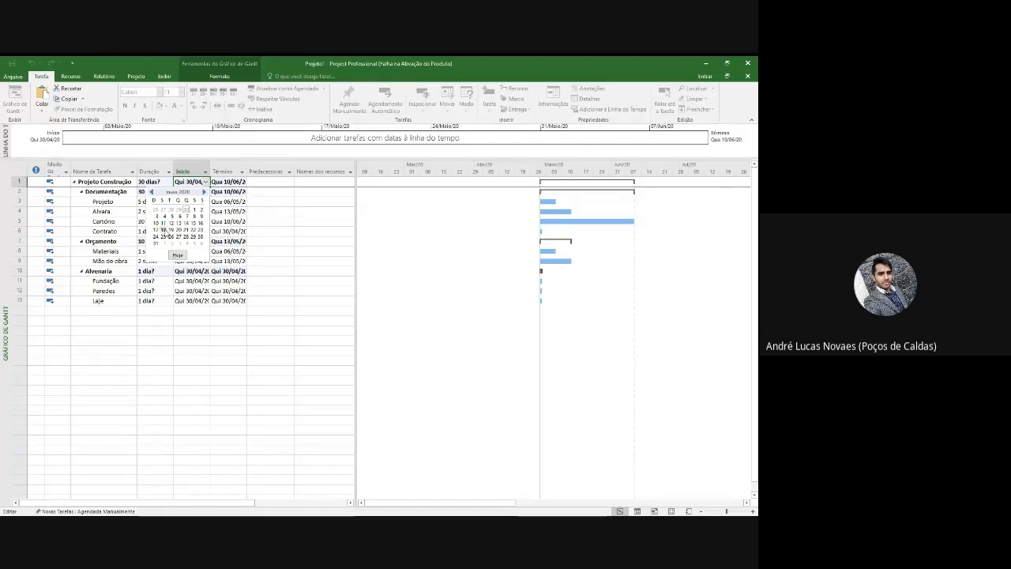
{"action": "left_click", "coordinate": [163, 229]}
{"action": "left_click", "coordinate": [316, 231]}
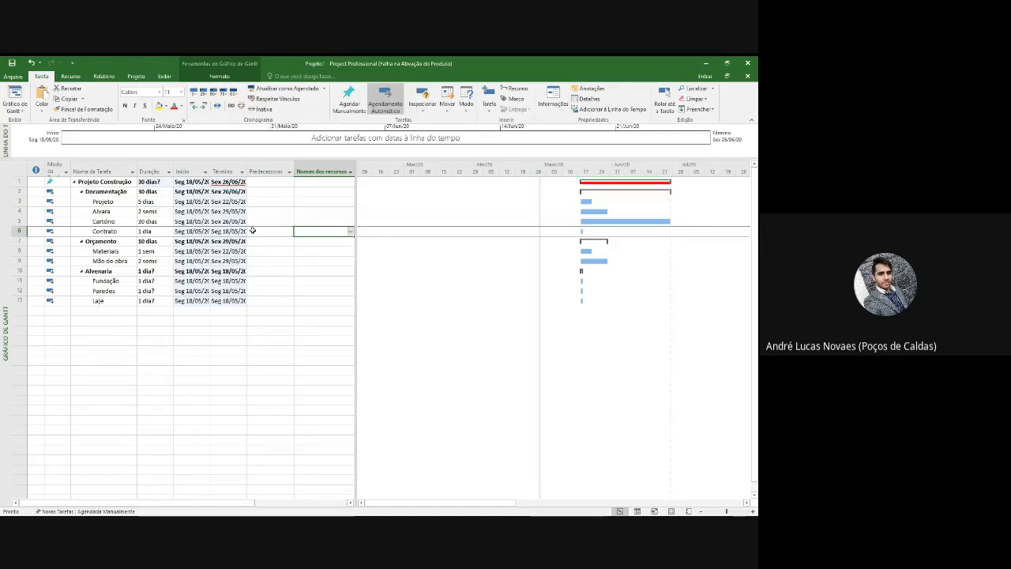
{"action": "left_click", "coordinate": [271, 162]}
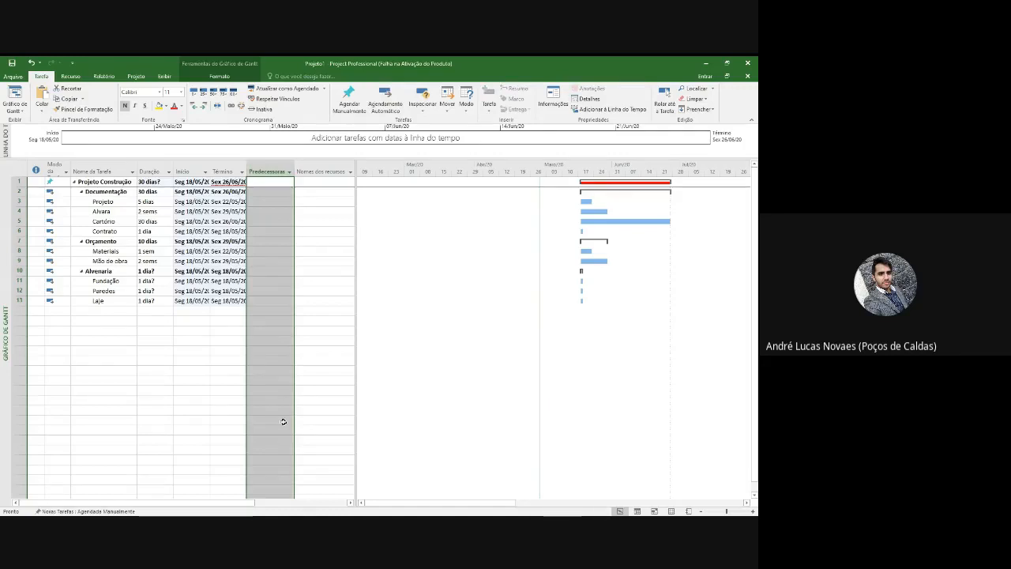
{"action": "left_click", "coordinate": [312, 220]}
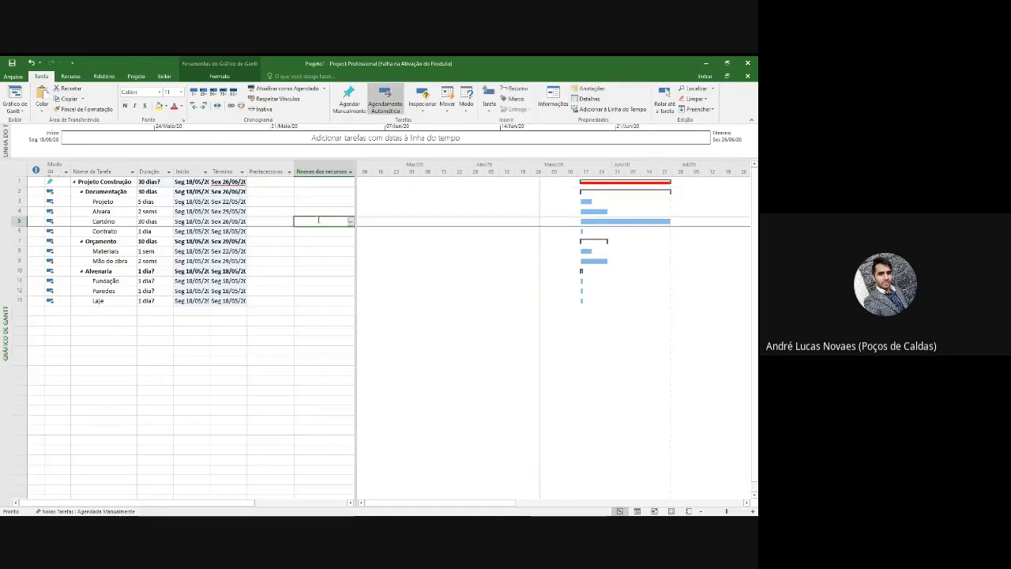
{"action": "left_click", "coordinate": [269, 171]}
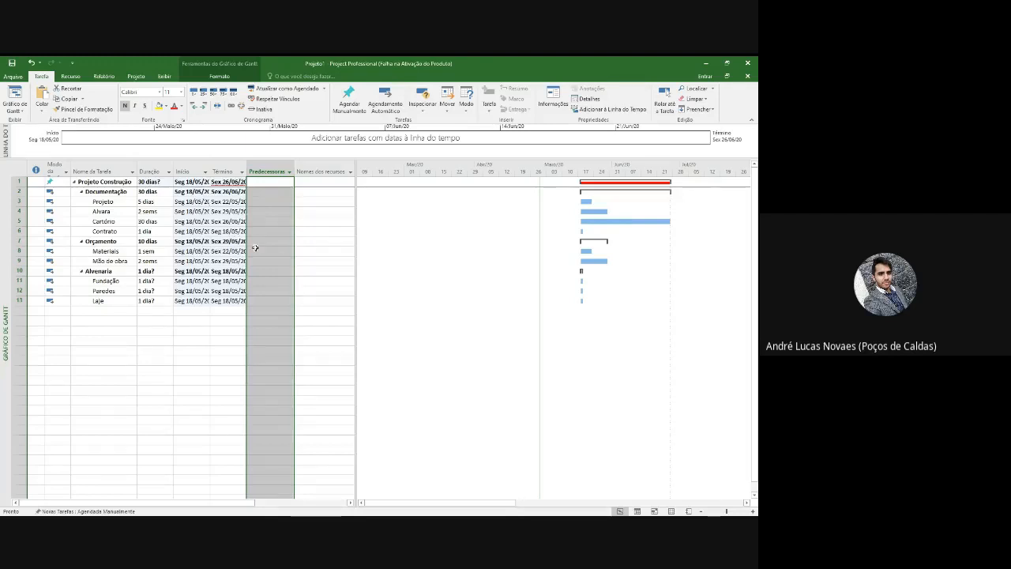
{"action": "left_click", "coordinate": [278, 221]}
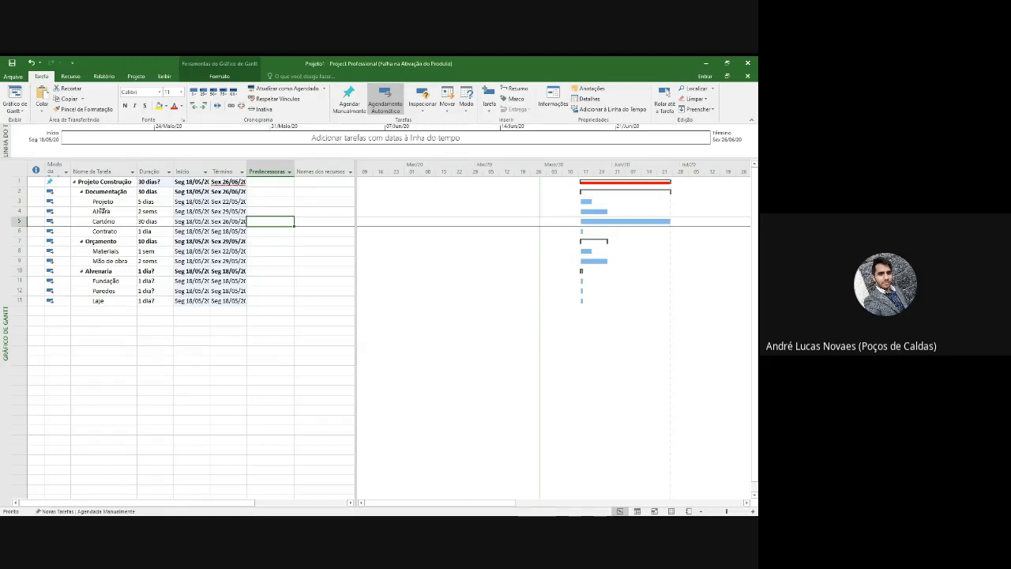
Make Alvara dependent on Projeto by entering 3 as its predecessor
{"action": "left_click", "coordinate": [101, 211]}
{"action": "left_click", "coordinate": [15, 211]}
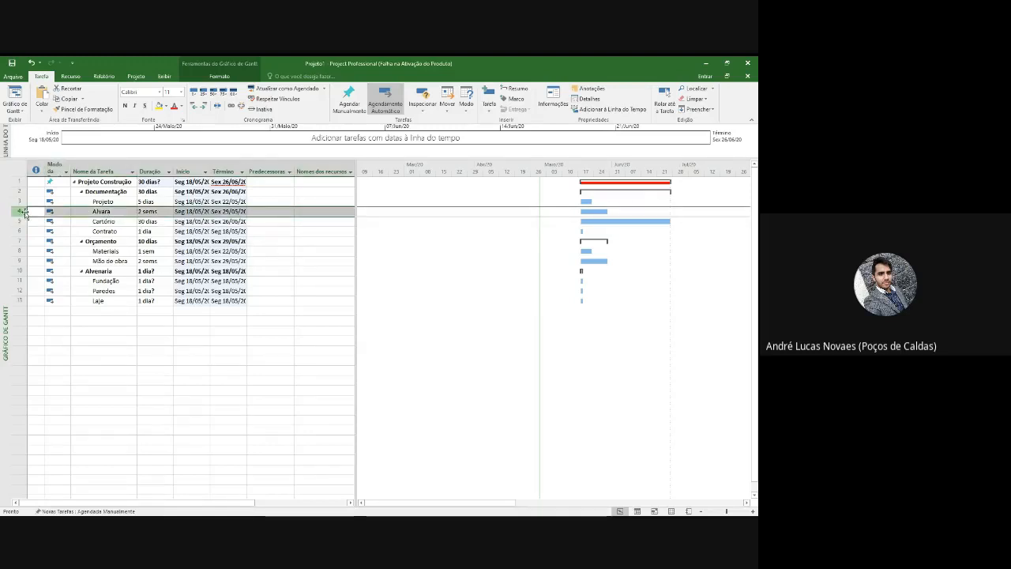
{"action": "left_click", "coordinate": [266, 211]}
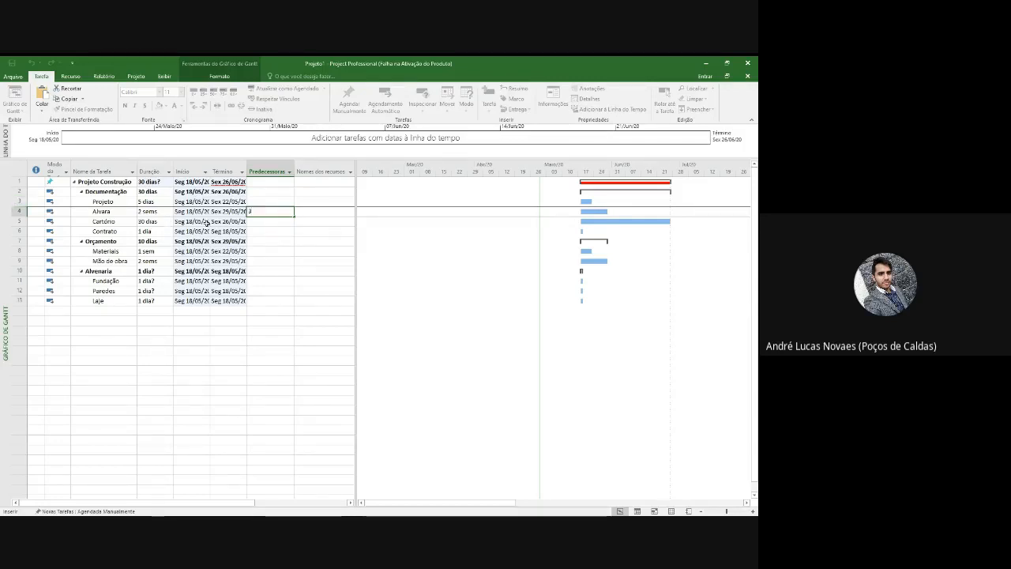
{"action": "key", "text": "Return"}
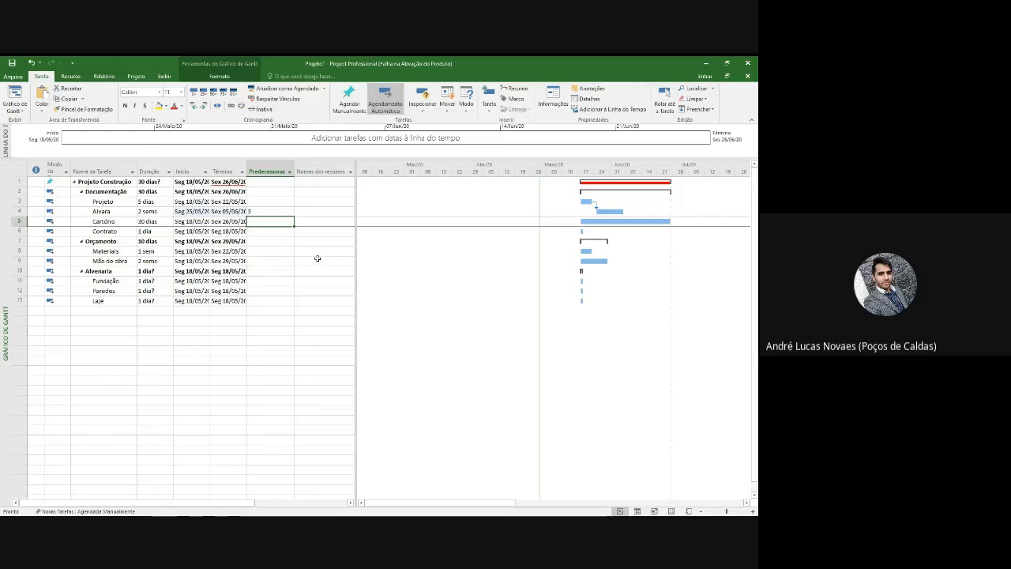
Link Cartório to Alvara as a start-to-start dependency with the predecessor 4II, and select Alvara's bar in the Gantt chart
{"action": "type", "text": "4"}
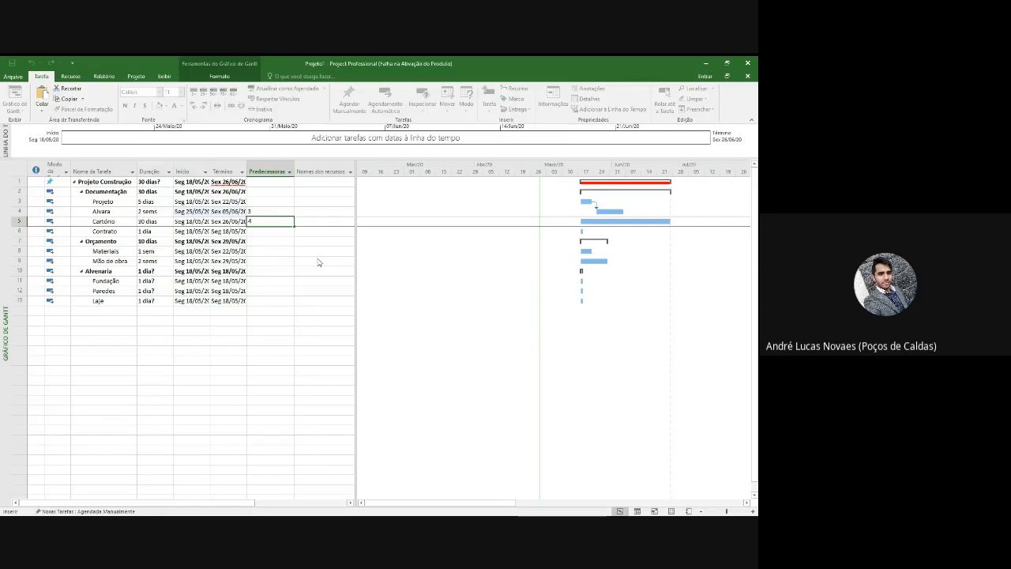
{"action": "type", "text": ";"}
{"action": "key", "text": "Return"}
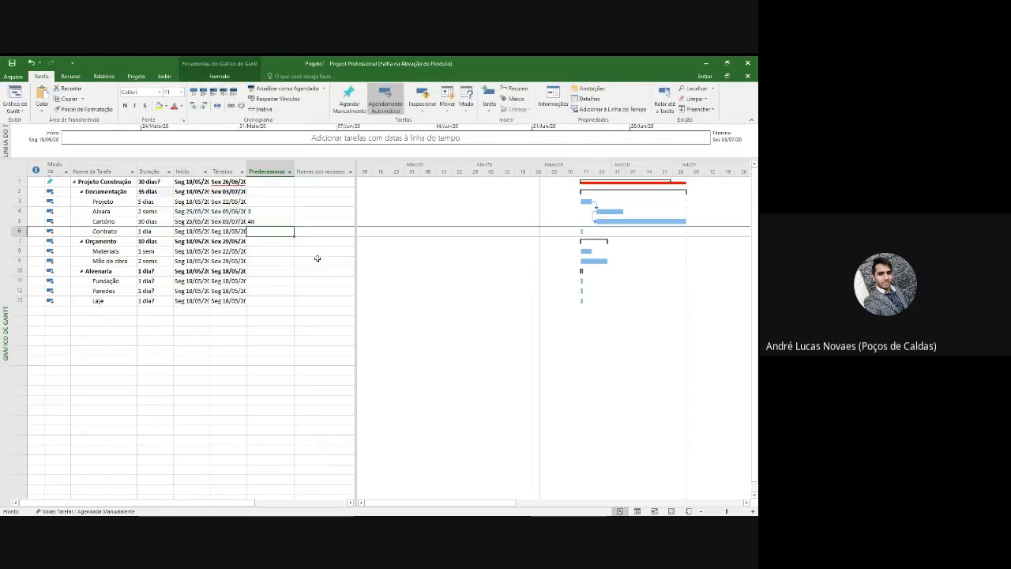
{"action": "left_click", "coordinate": [604, 210]}
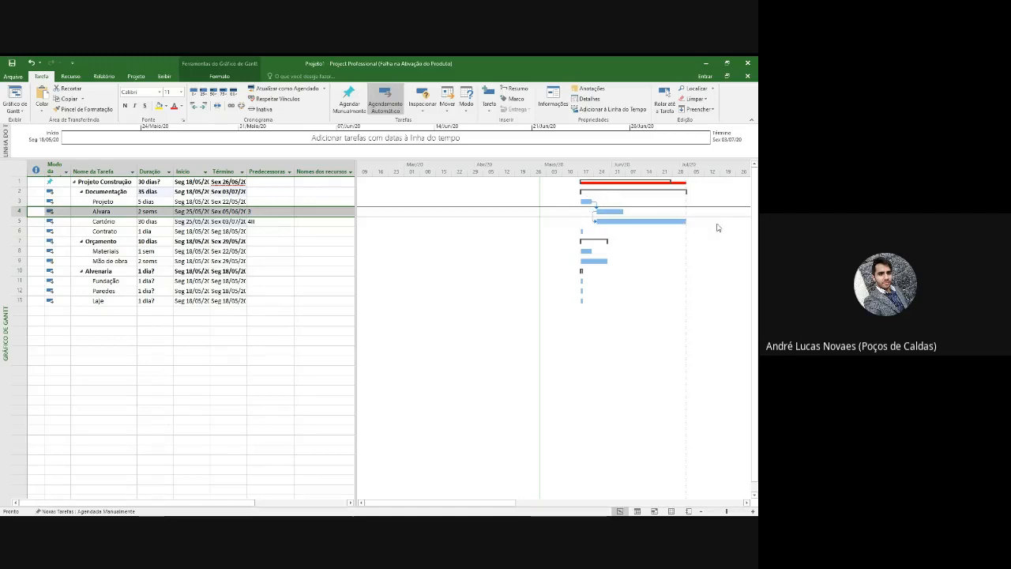
Set Cartório's predecessor to 4 so that it depends on the finish of Alvara
{"action": "left_click", "coordinate": [277, 220]}
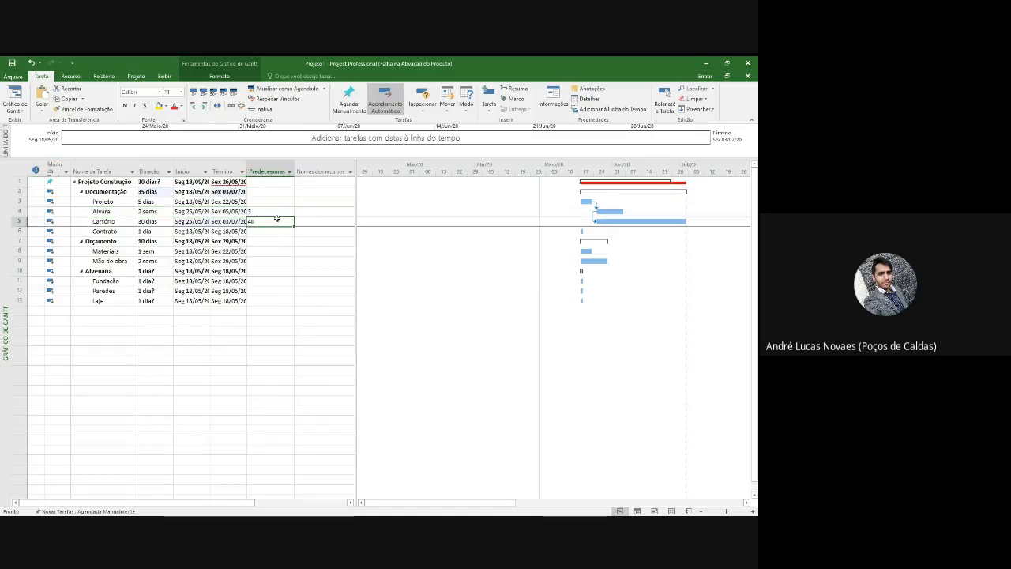
{"action": "type", "text": "4"}
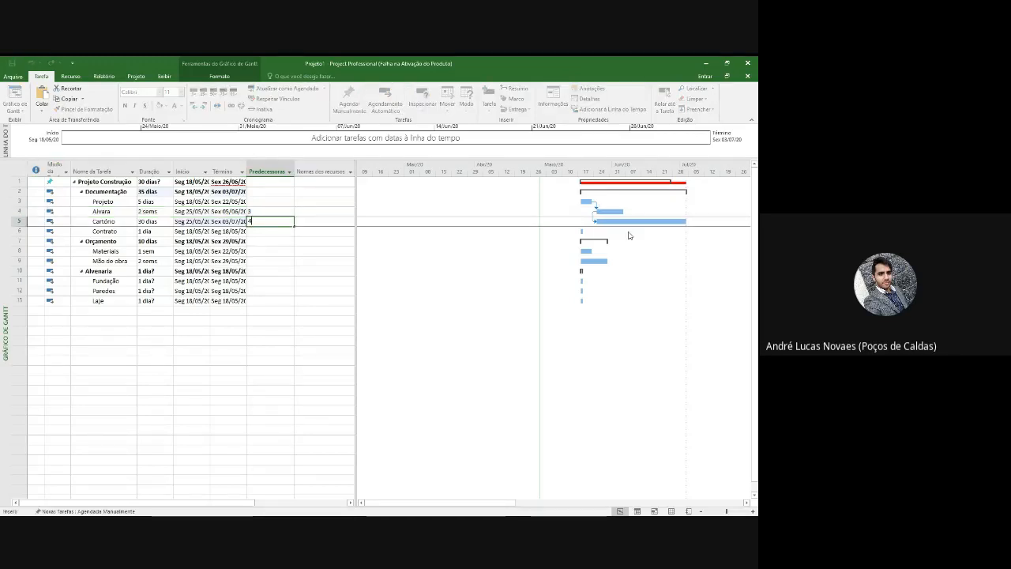
{"action": "key", "text": "Return"}
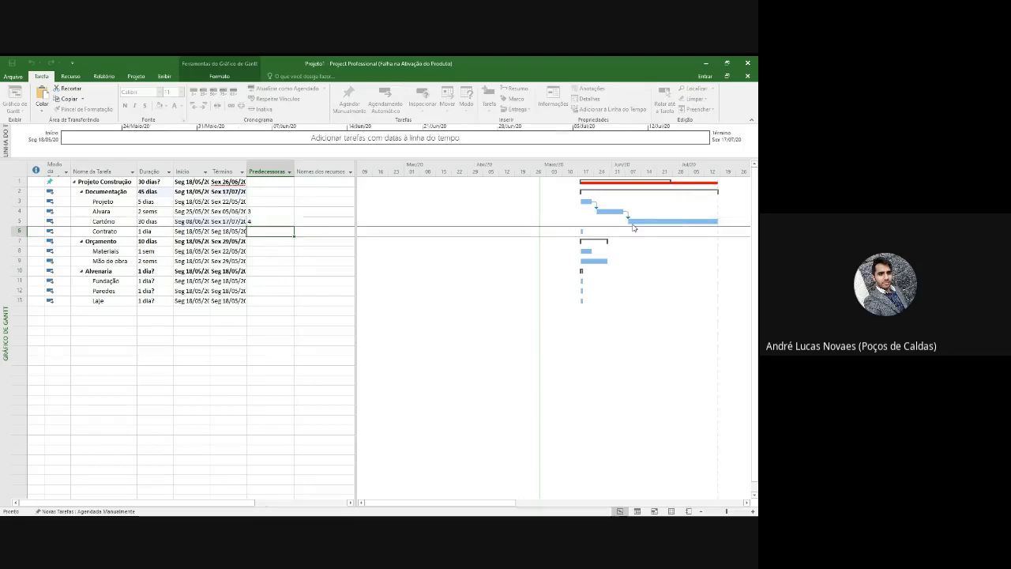
Change Cartório's predecessor to 4II so that it starts together with Alvara
{"action": "left_click", "coordinate": [256, 224]}
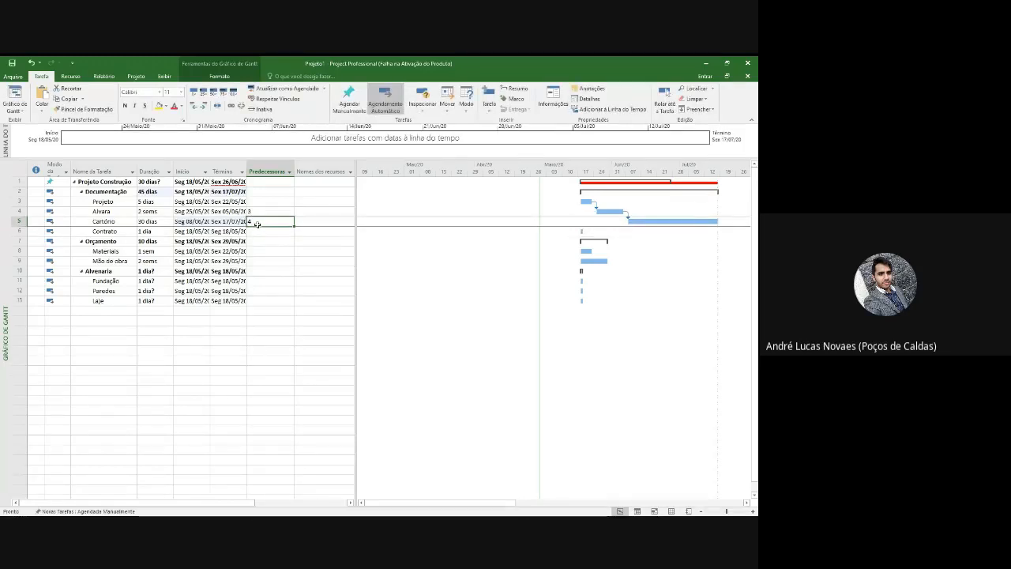
{"action": "left_click", "coordinate": [256, 223]}
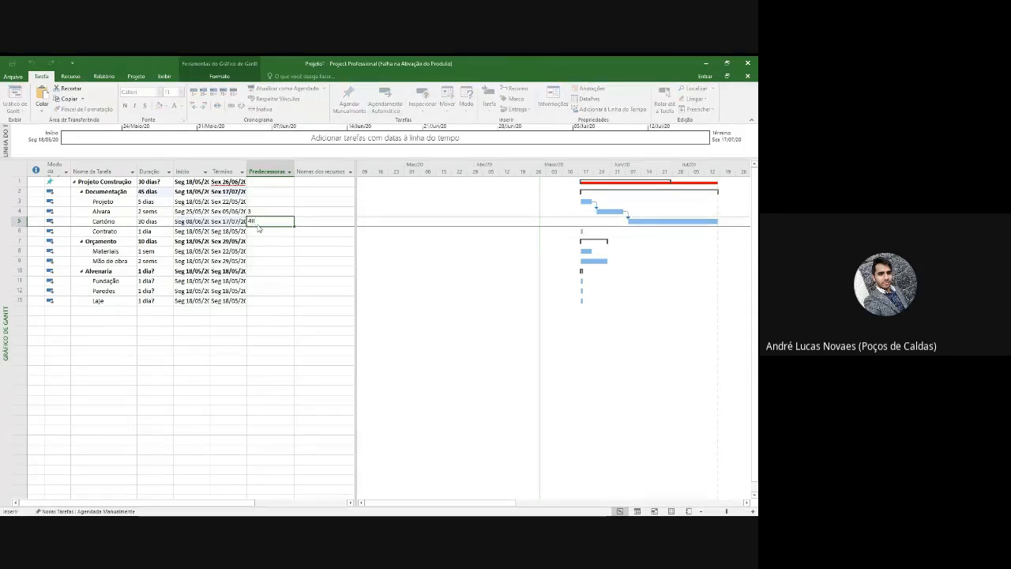
{"action": "type", "text": "II"}
{"action": "key", "text": "Return"}
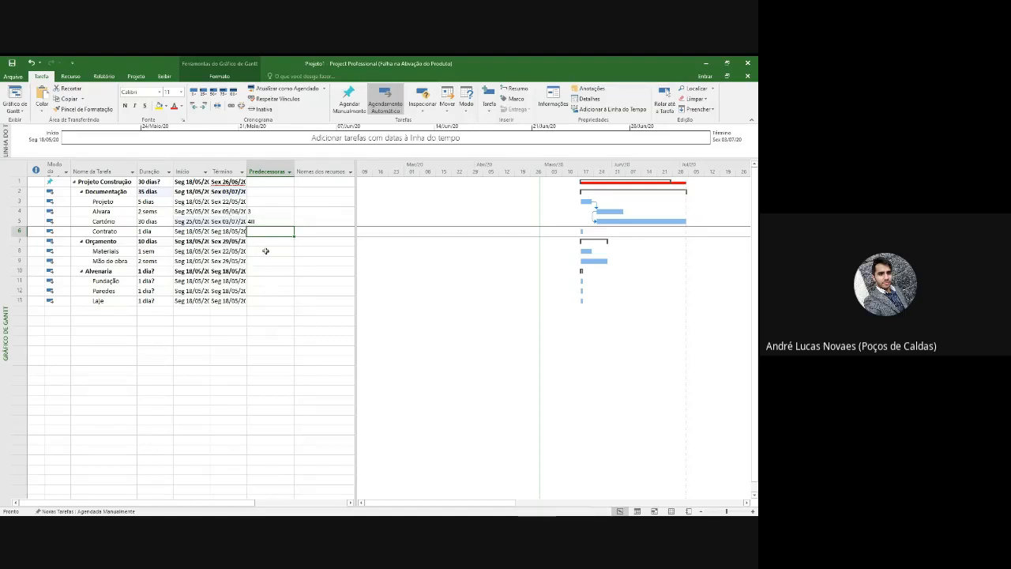
Try to link Contrato to Cartório as a finish-to-finish dependency with the predecessor 5FF
{"action": "type", "text": "5TT"}
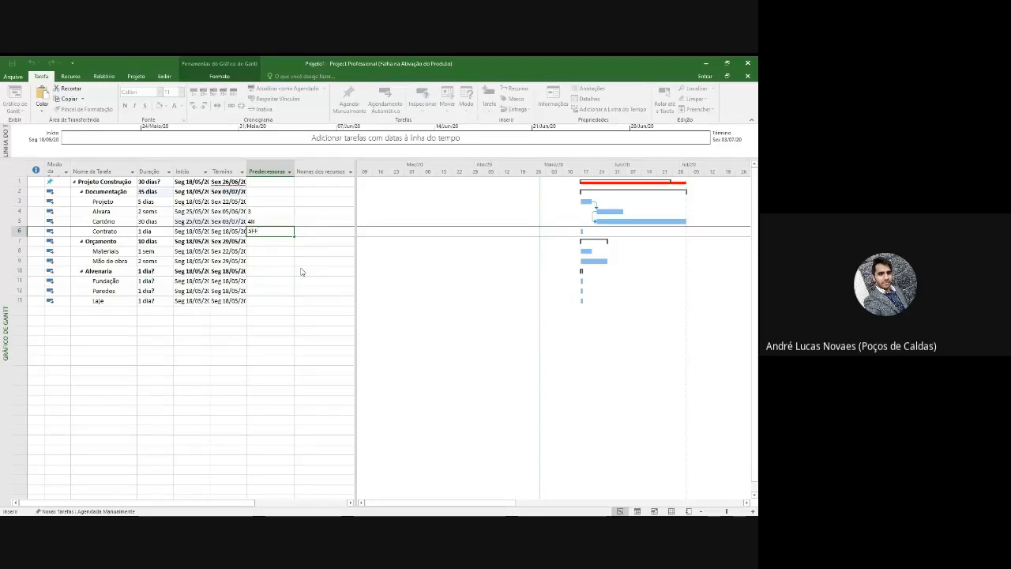
{"action": "type", "text": "FF"}
{"action": "key", "text": "Return"}
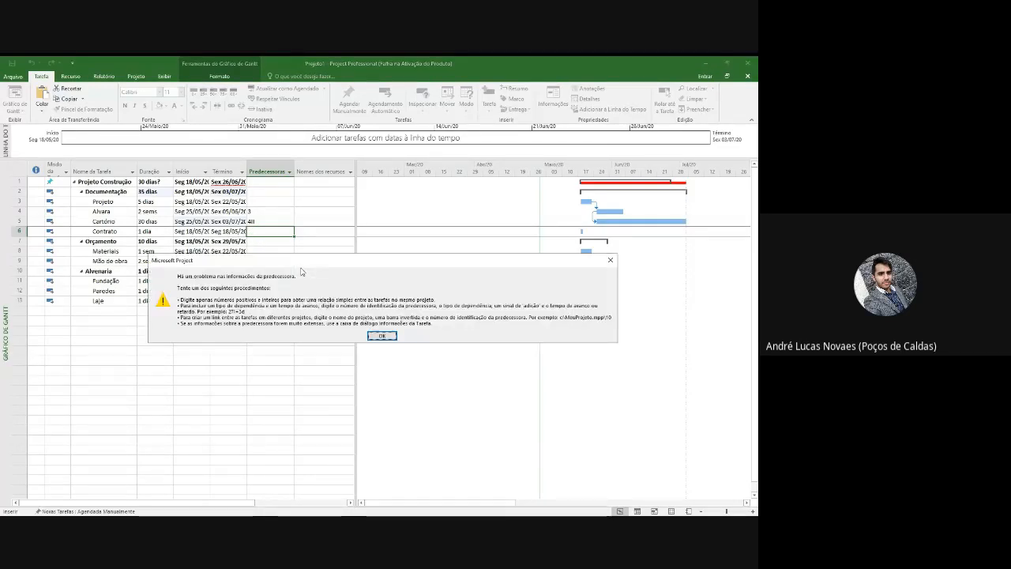
{"action": "key", "text": "Return"}
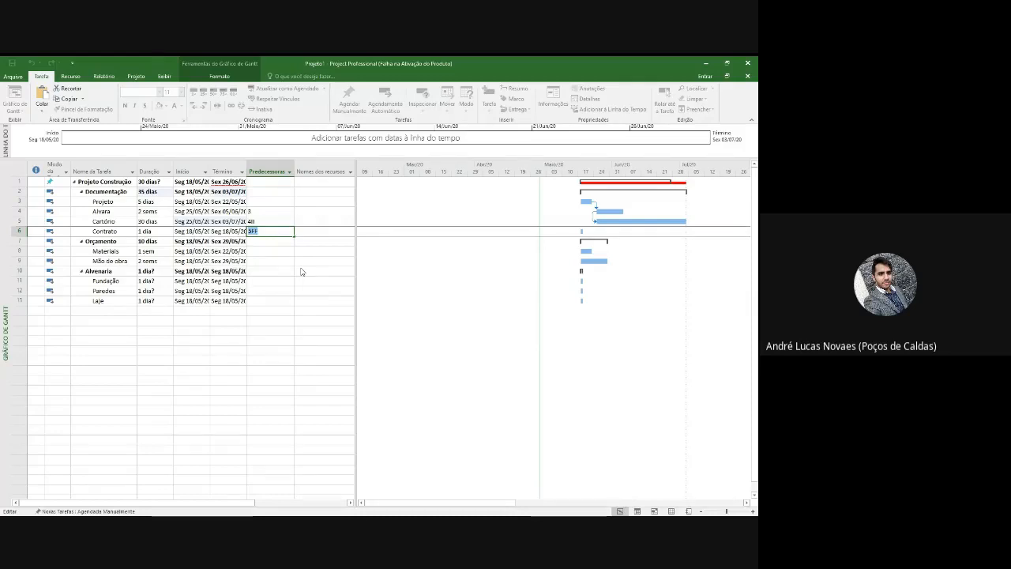
Enter 5TT as Contrato's predecessor so that it finishes together with Cartório
{"action": "type", "text": "5TT"}
{"action": "key", "text": "Return"}
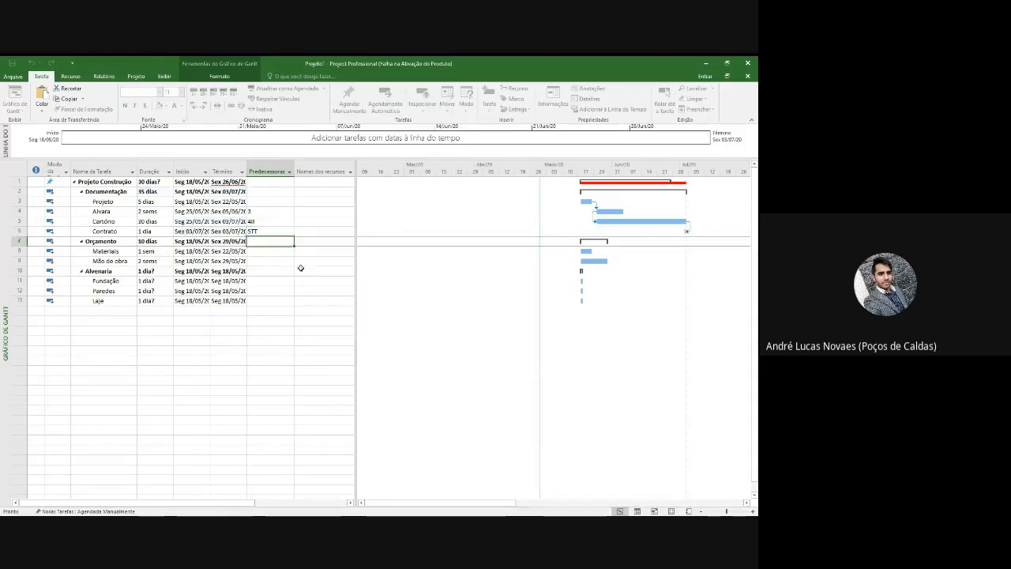
Examine the type of Contrato's dependency on Cartório among the predecessors in its task information
{"action": "left_click", "coordinate": [269, 231]}
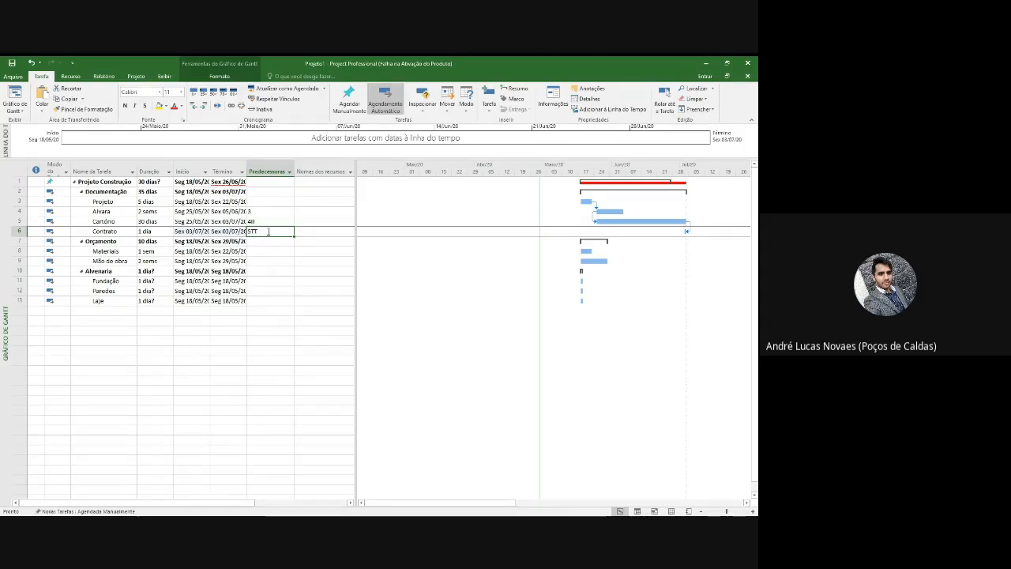
{"action": "double_click", "coordinate": [268, 231]}
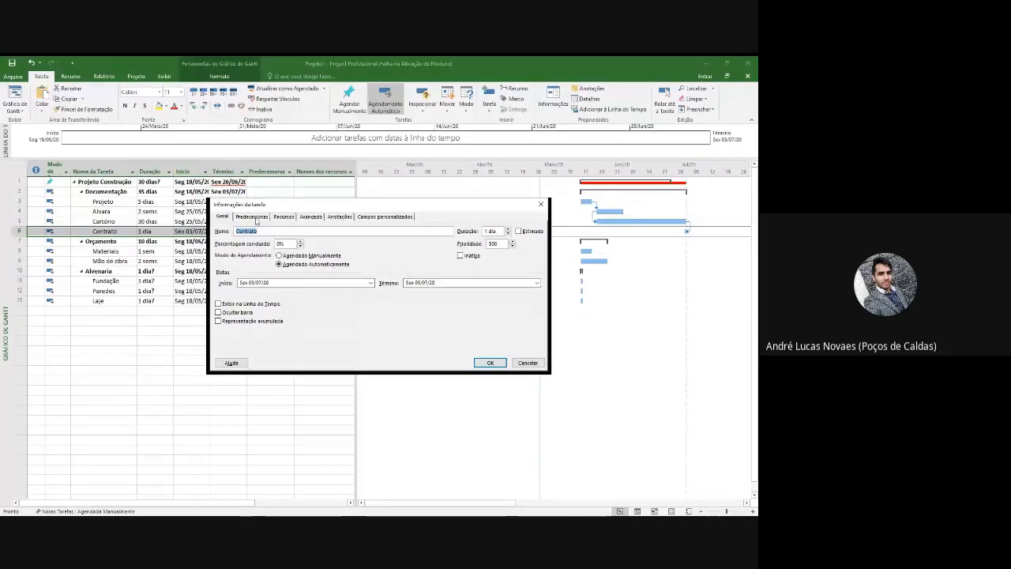
{"action": "left_click", "coordinate": [250, 217]}
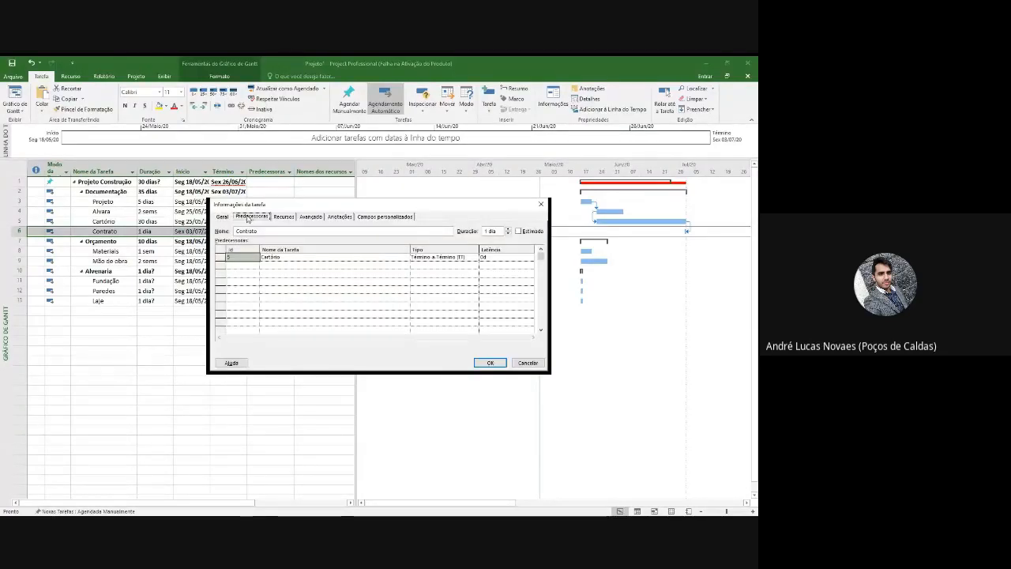
{"action": "left_click", "coordinate": [449, 257]}
{"action": "left_click", "coordinate": [475, 257]}
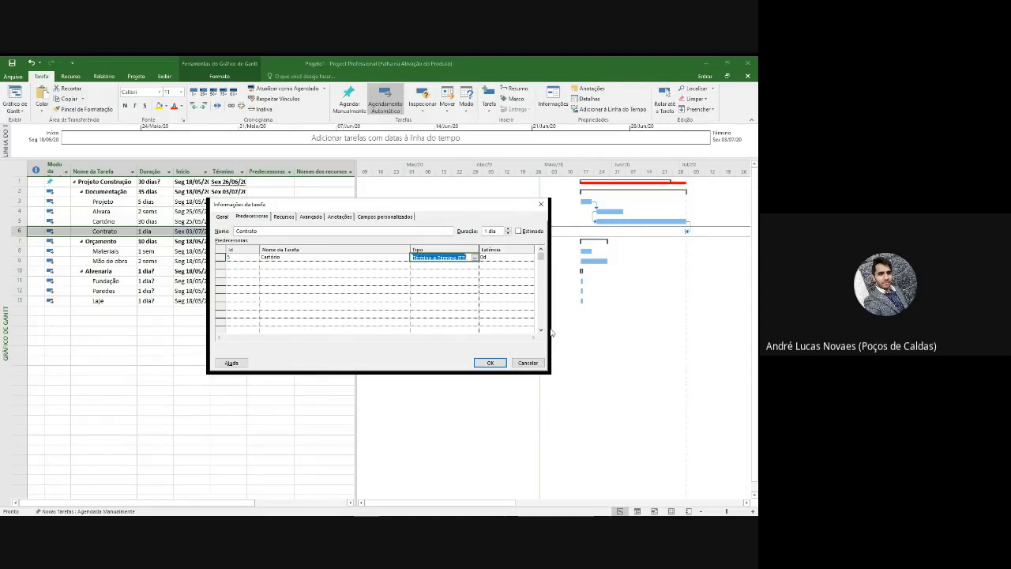
{"action": "left_click", "coordinate": [490, 363]}
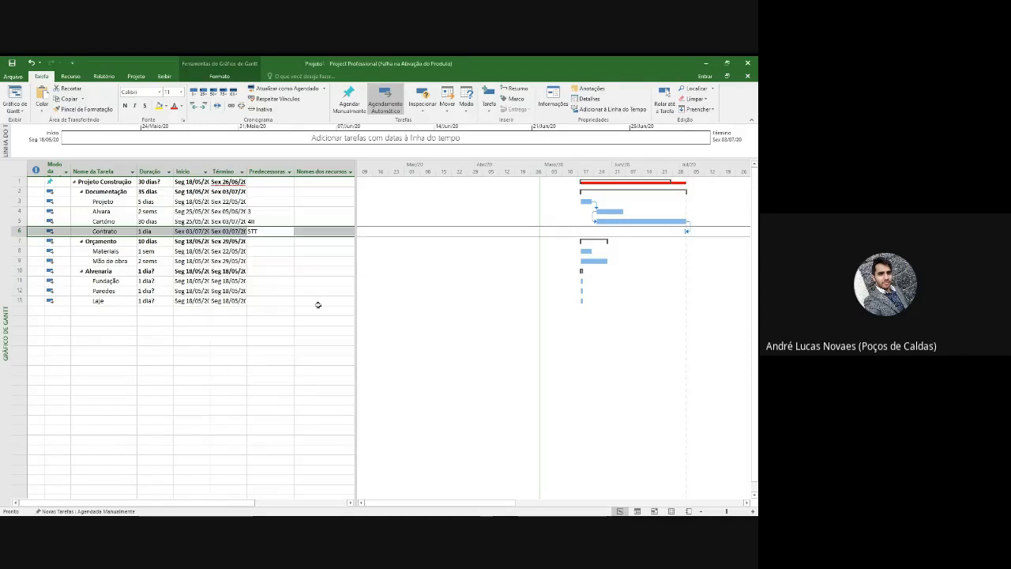
Make Materiais depend on Projeto with predecessor 3, and link Mão de obra to Materiais start-to-start with predecessor 8II
{"action": "left_click", "coordinate": [297, 300]}
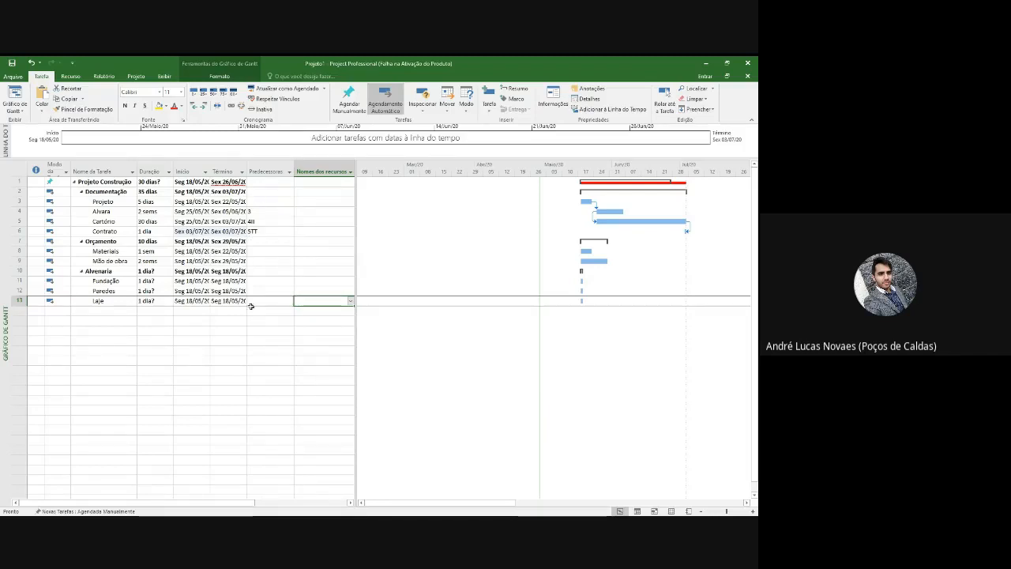
{"action": "left_click", "coordinate": [261, 251]}
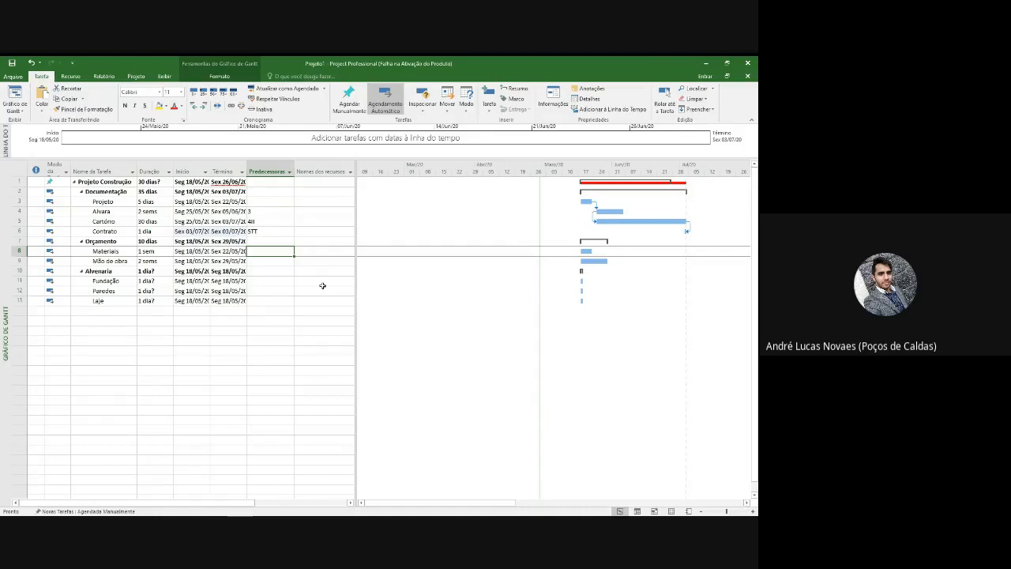
{"action": "type", "text": "3"}
{"action": "key", "text": "Return"}
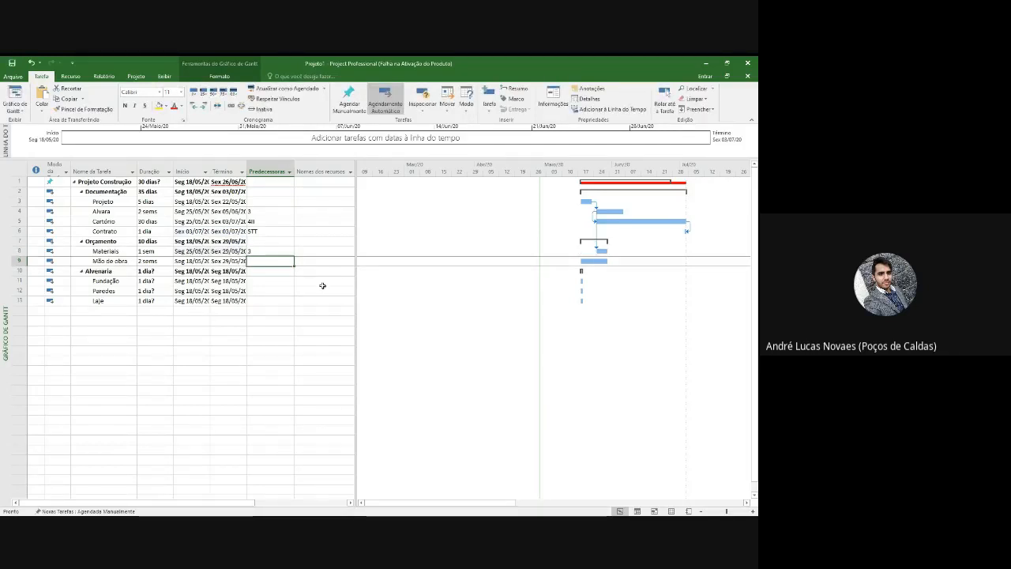
{"action": "type", "text": "8II"}
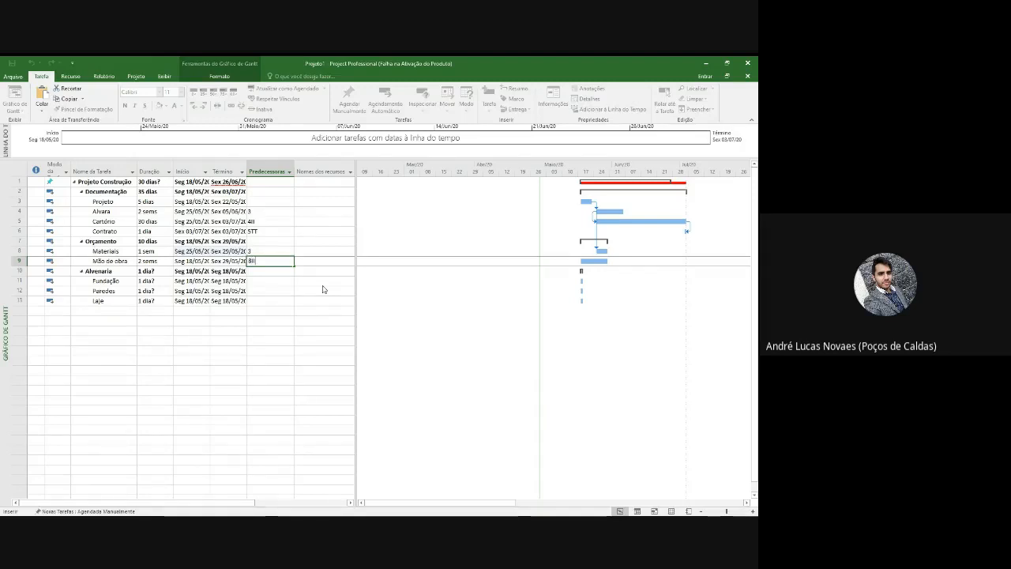
{"action": "key", "text": "Return"}
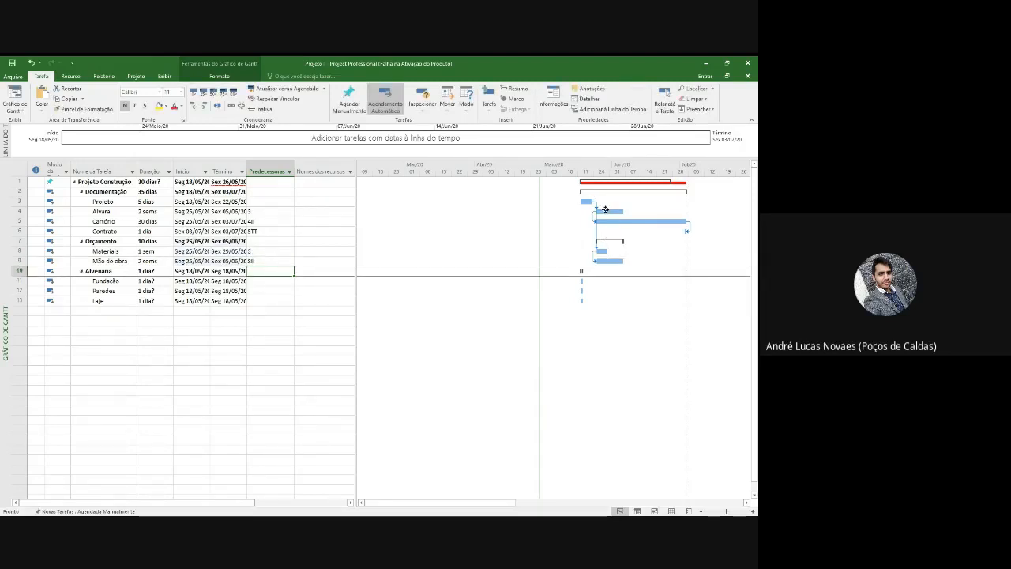
Make Fundação dependent on Mão de obra by entering 9 as its predecessor
{"action": "left_click", "coordinate": [733, 511]}
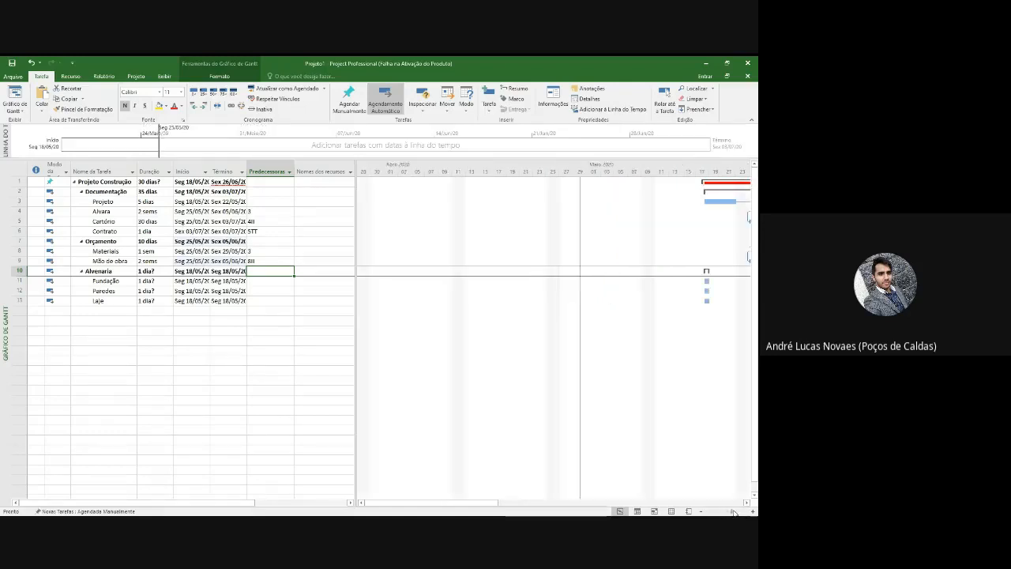
{"action": "left_click", "coordinate": [602, 503]}
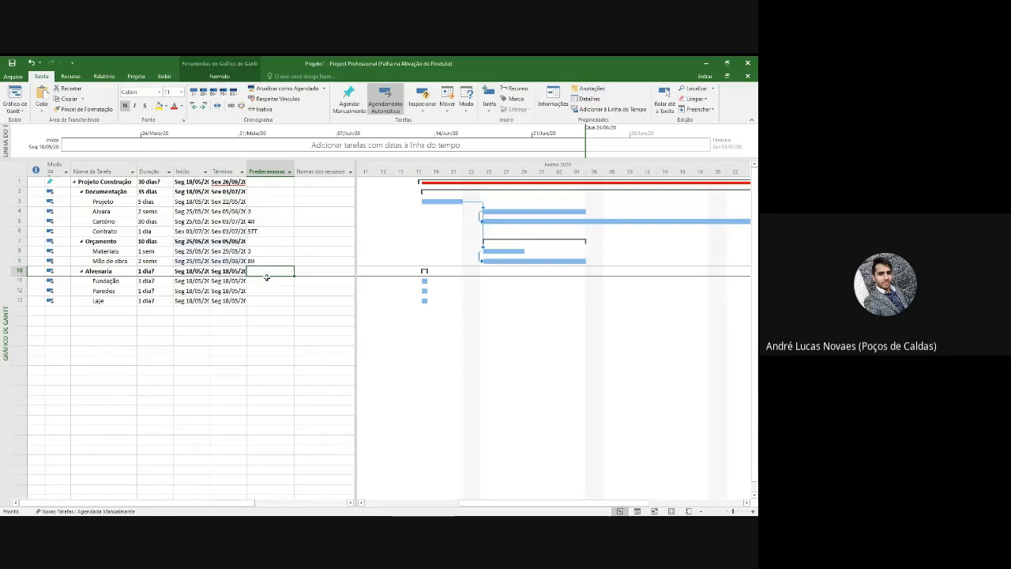
{"action": "left_click", "coordinate": [273, 279]}
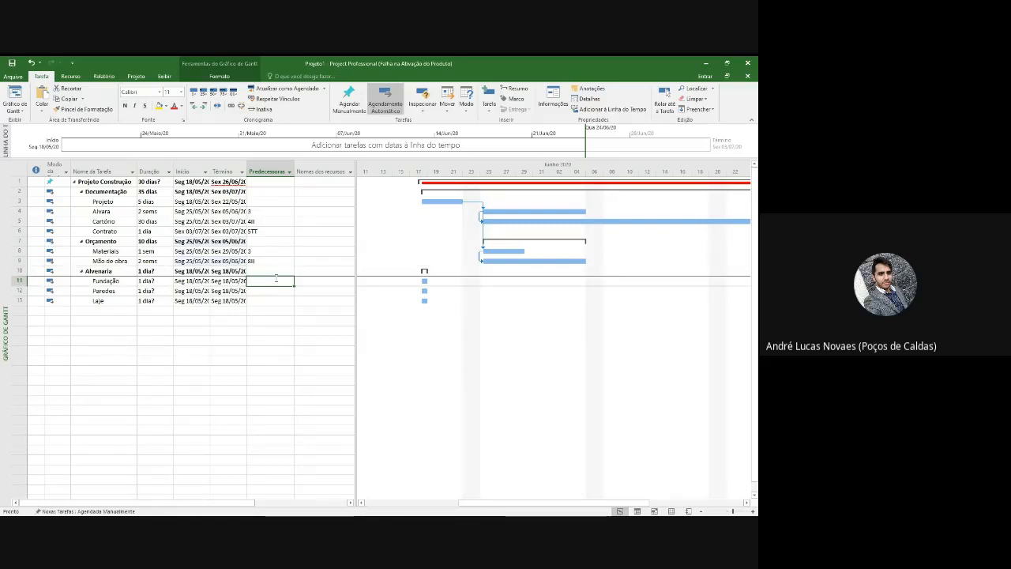
{"action": "type", "text": "3"}
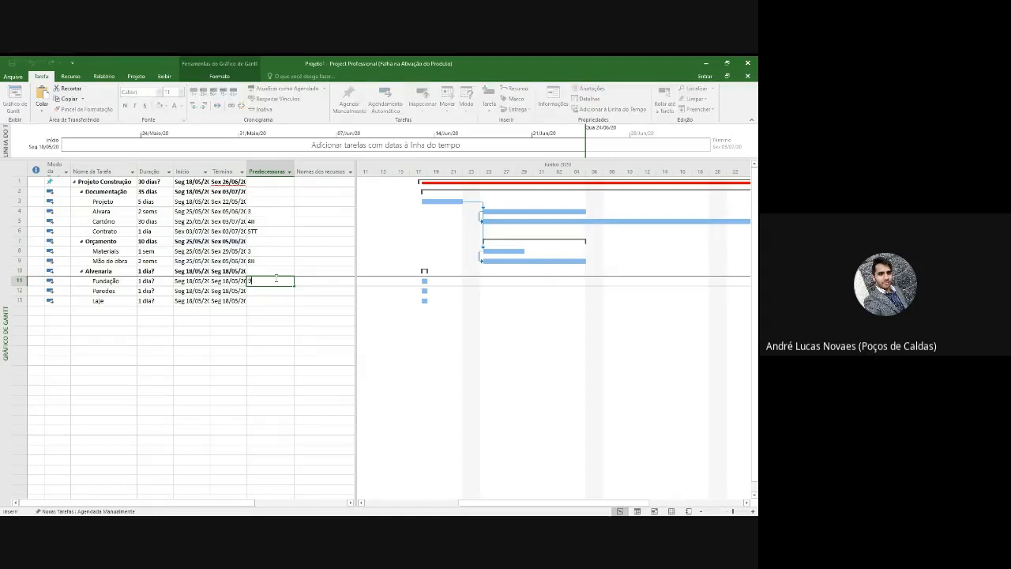
{"action": "key", "text": "Return"}
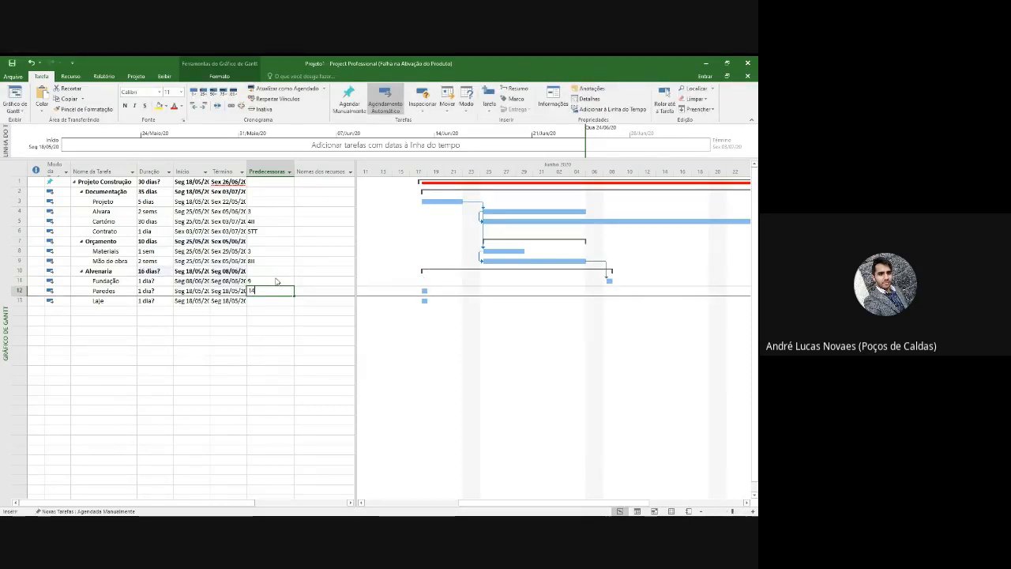
{"action": "type", "text": "1"}
{"action": "type", "text": "4"}
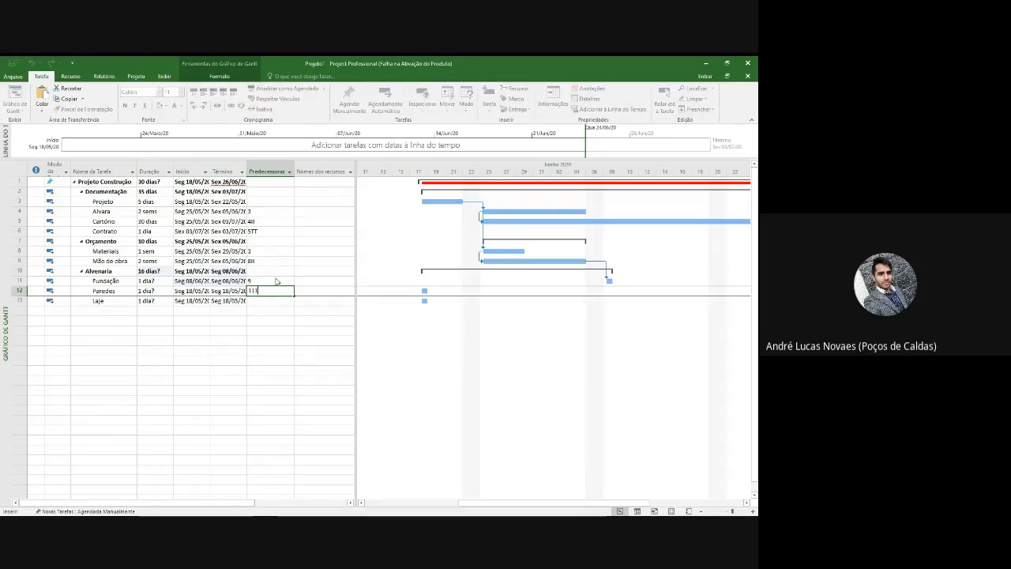
{"action": "key", "text": "Return"}
{"action": "key", "text": "ctrl+z"}
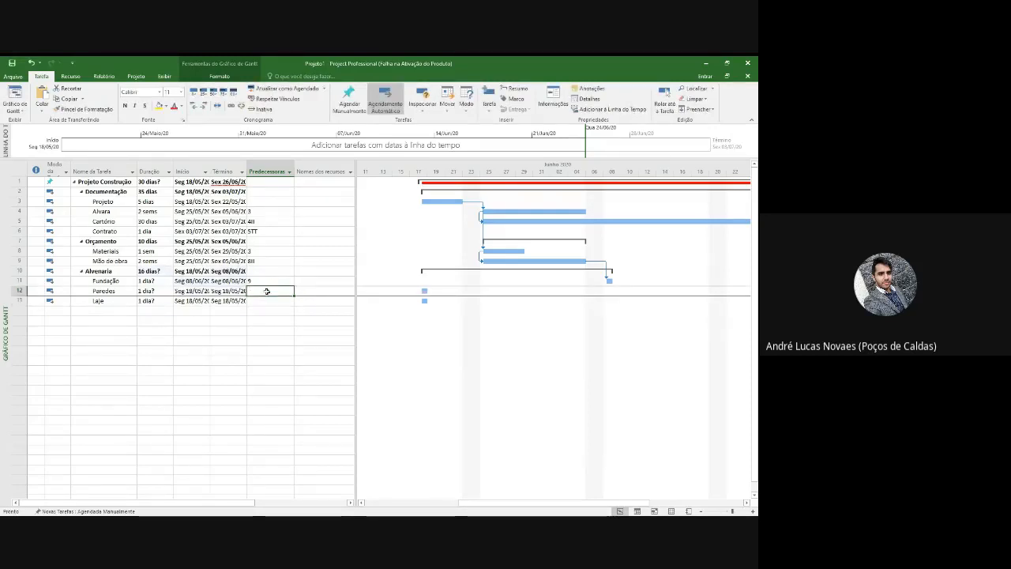
Chain the remaining Alvenaria subtasks by entering predecessor 11 for Paredes and predecessor 12 for Laje
{"action": "type", "text": "11"}
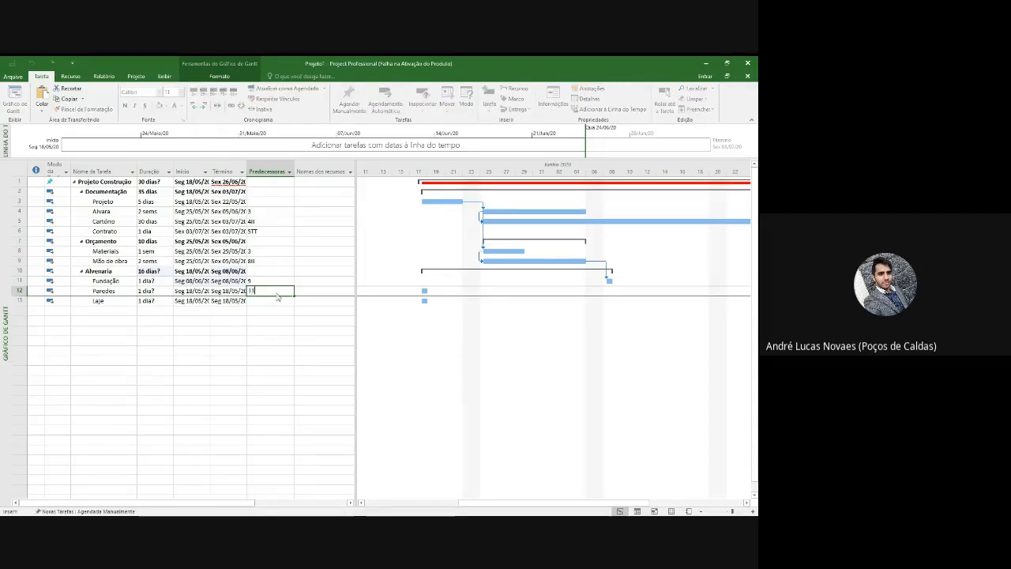
{"action": "key", "text": "Return"}
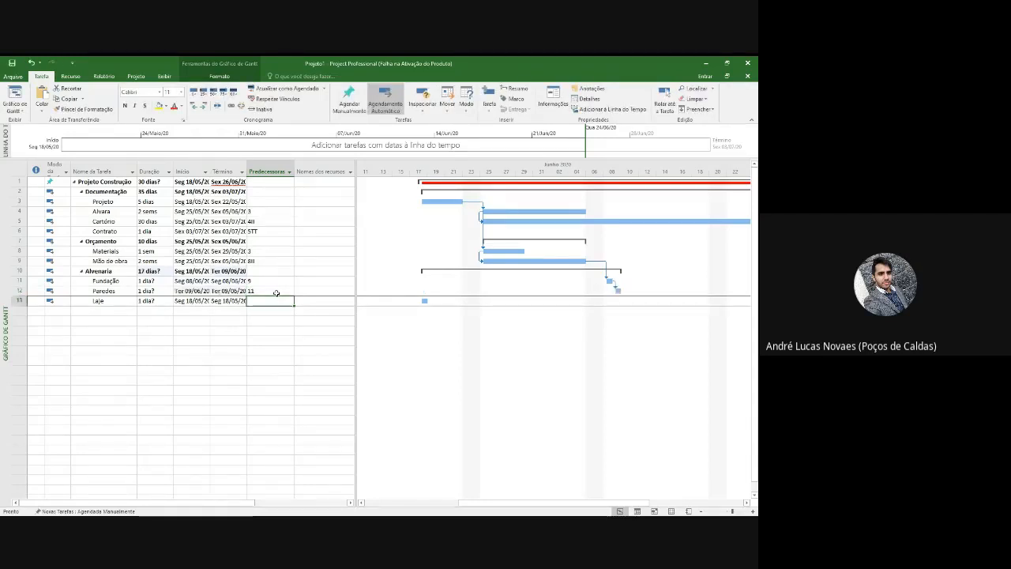
{"action": "type", "text": "12"}
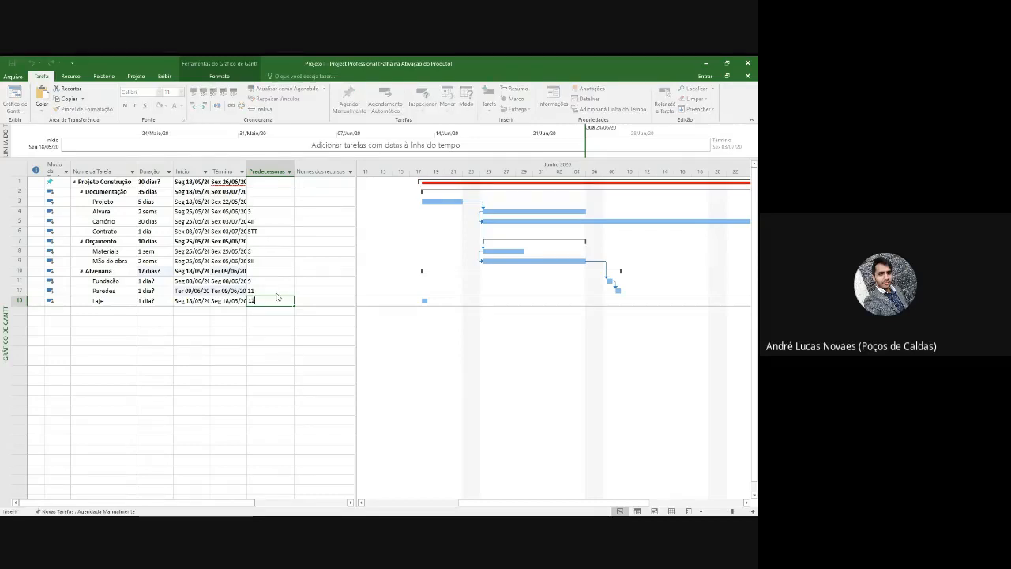
{"action": "key", "text": "Return"}
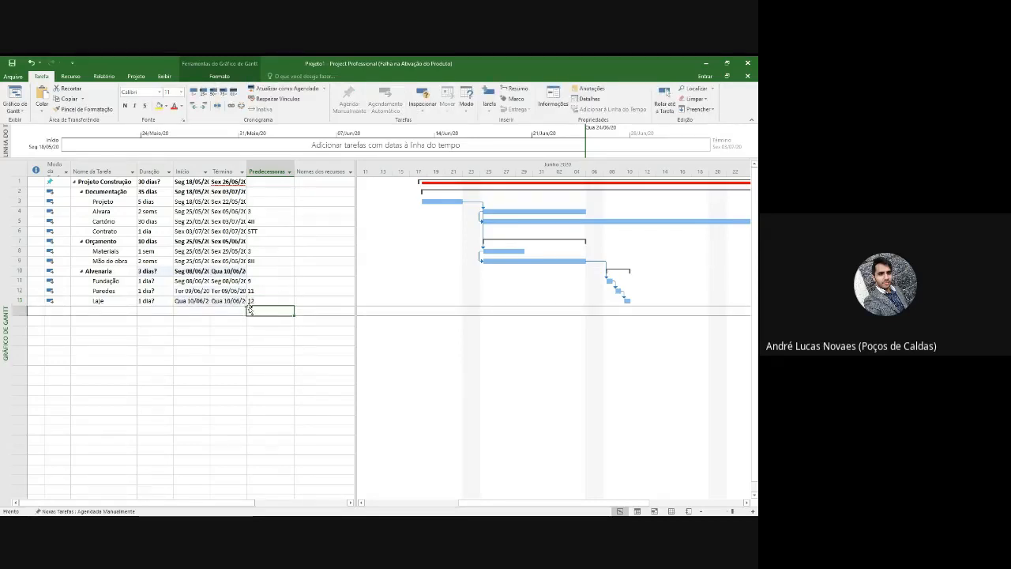
Set the task mode of the whole task list, including the Projeto Construção summary, to automatic scheduling
{"action": "left_click", "coordinate": [159, 281]}
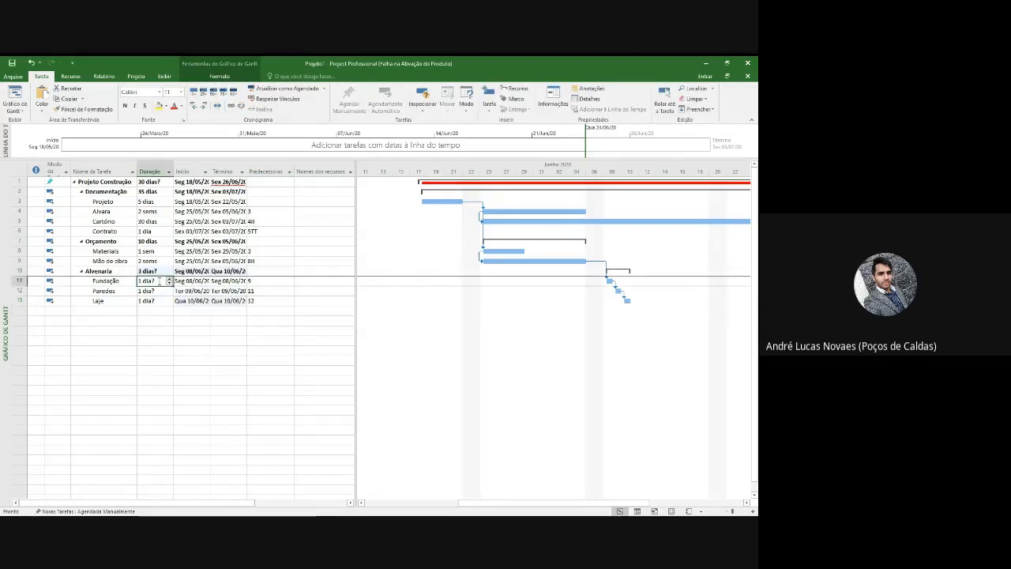
{"action": "left_click", "coordinate": [313, 301]}
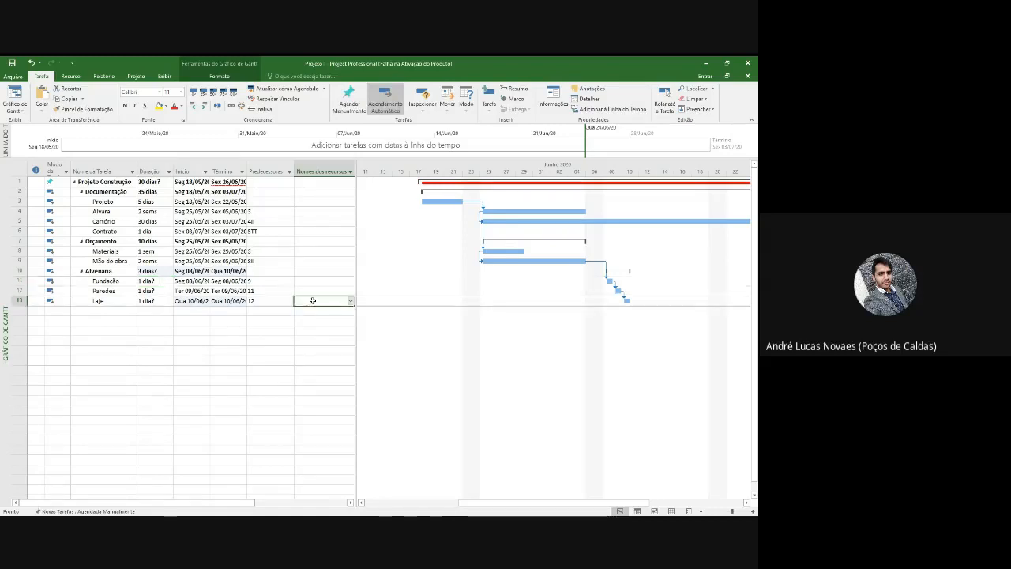
{"action": "left_click", "coordinate": [24, 162]}
{"action": "left_click", "coordinate": [384, 101]}
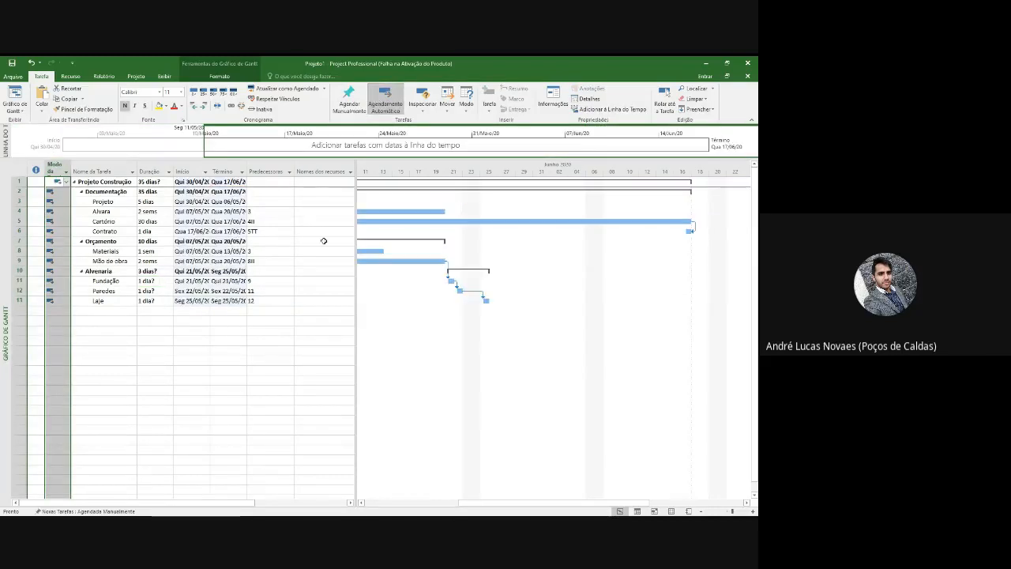
{"action": "left_click", "coordinate": [324, 241]}
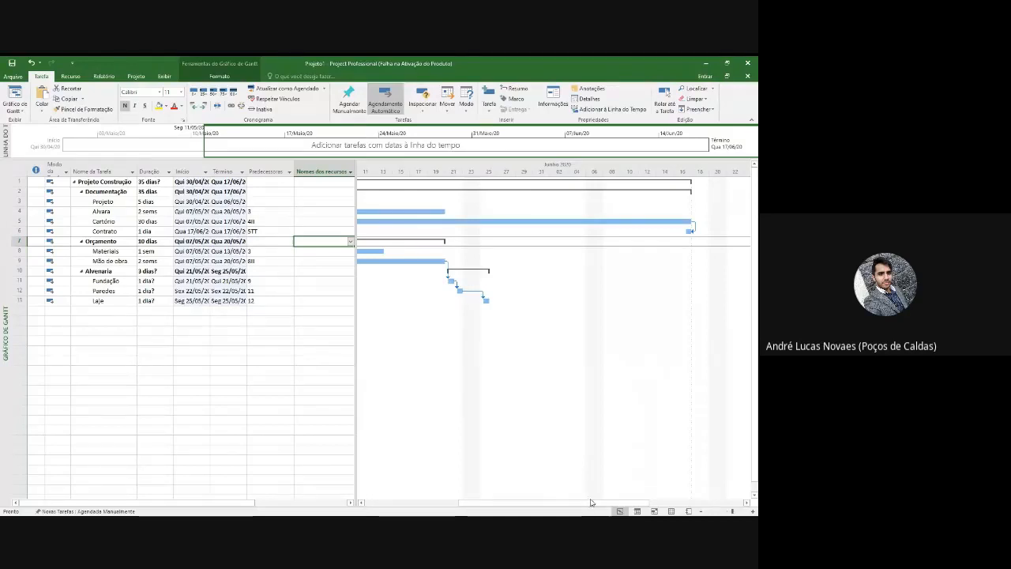
{"action": "left_click_drag", "start_coordinate": [591, 504], "coordinate": [583, 505]}
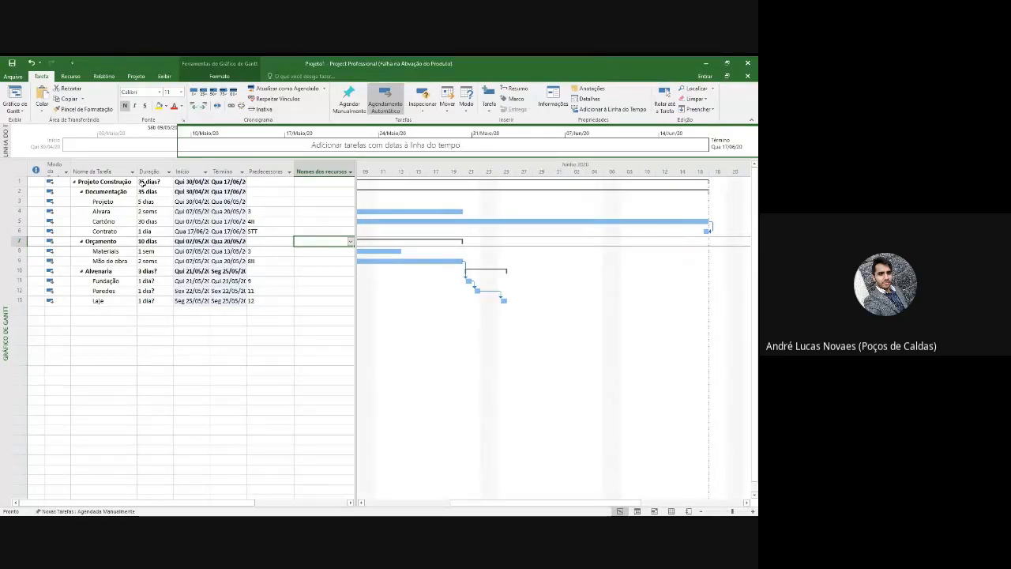
Set the duration of the Fundação task to 3 weeks (3 sems)
{"action": "left_click", "coordinate": [158, 182]}
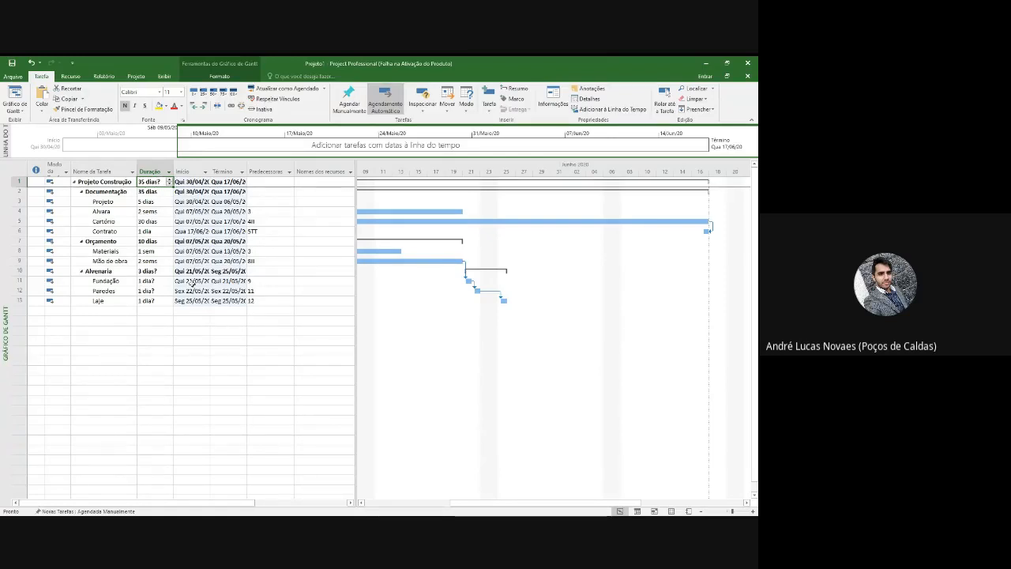
{"action": "left_click", "coordinate": [160, 283]}
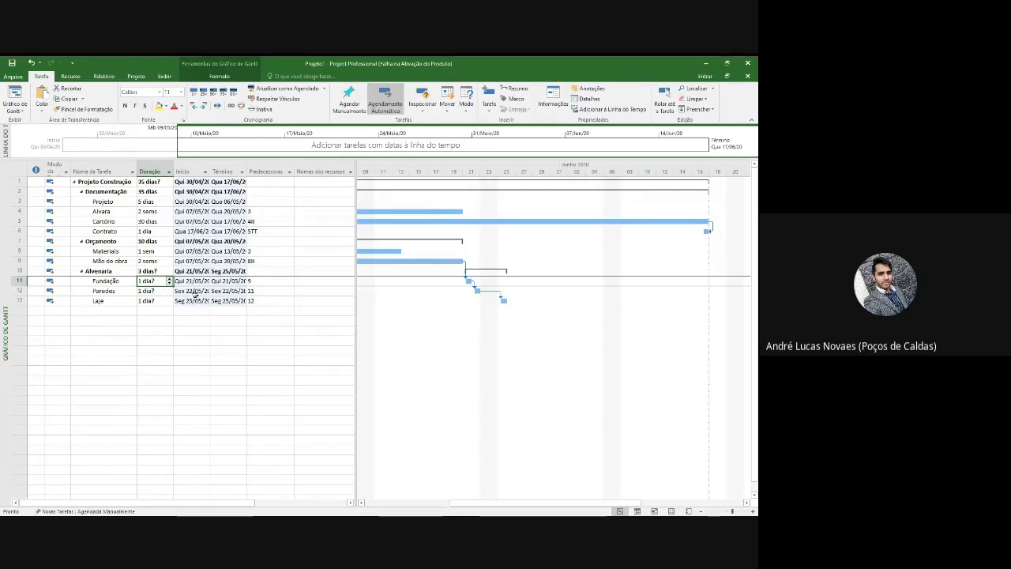
{"action": "type", "text": "20ds"}
{"action": "key", "text": "Return"}
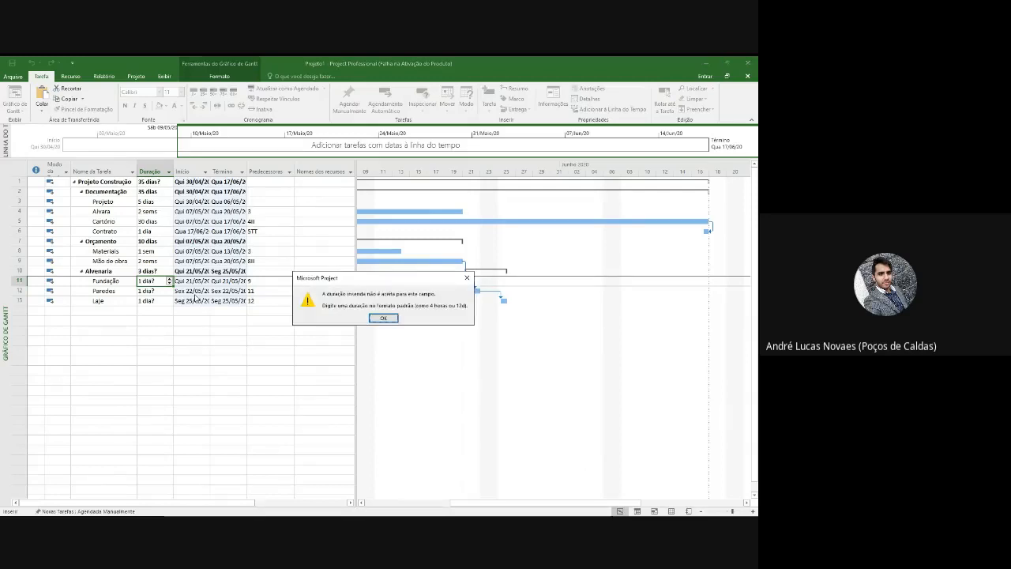
{"action": "key", "text": "Return"}
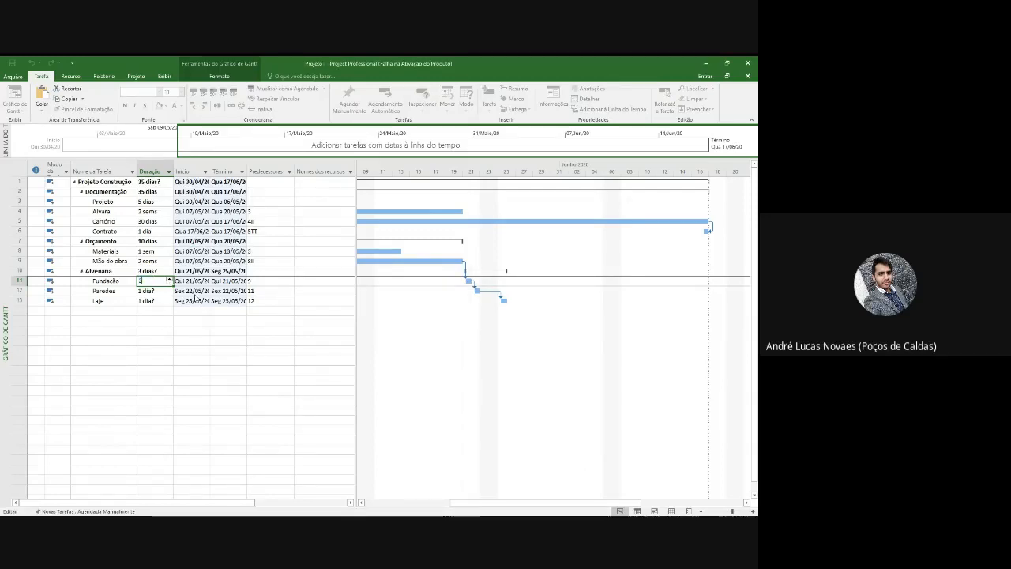
{"action": "key", "text": "Return"}
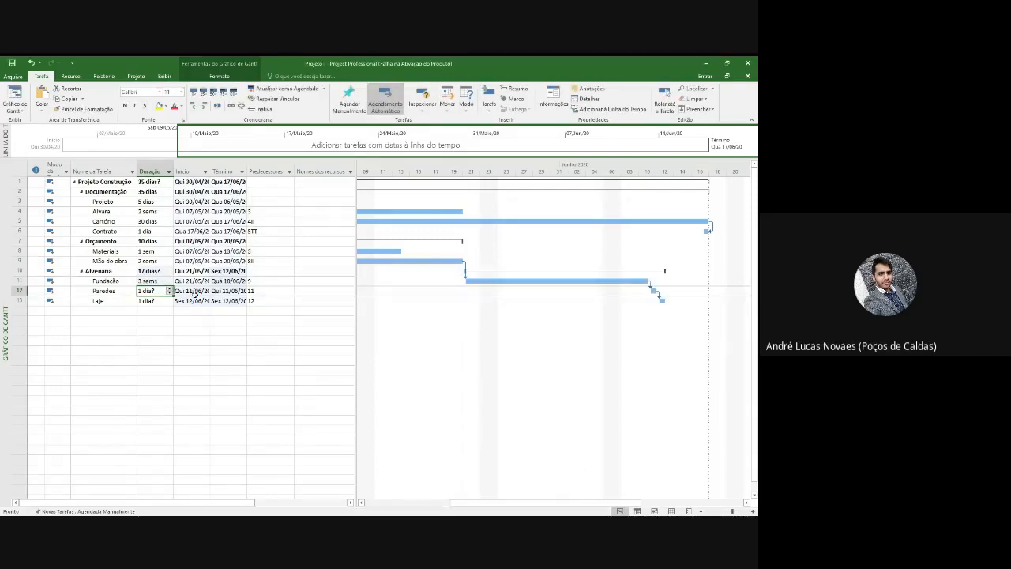
Set the duration of Paredes to 2 weeks (2 sems) and of Laje to 1 day
{"action": "type", "text": "2 sems"}
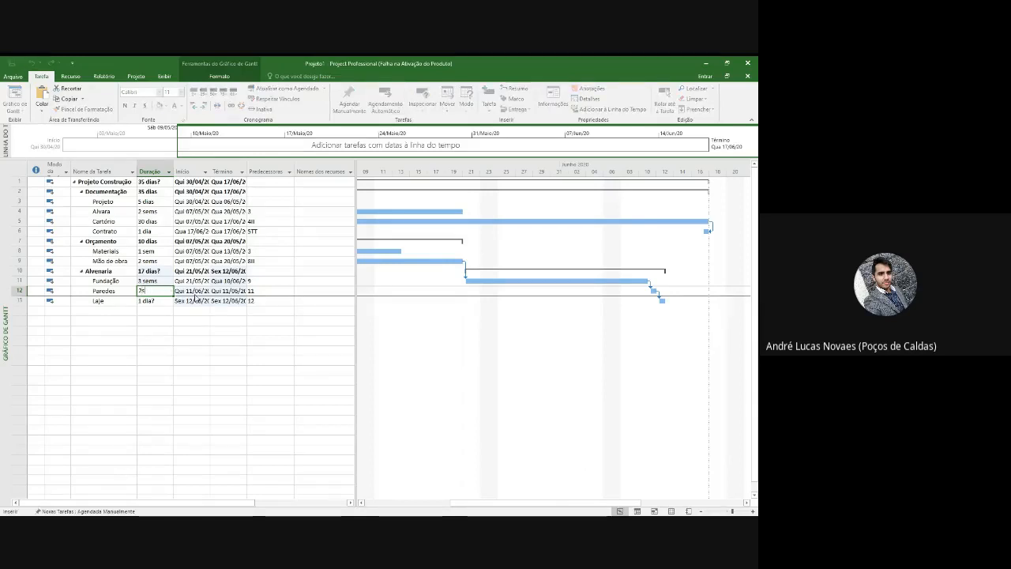
{"action": "key", "text": "Return"}
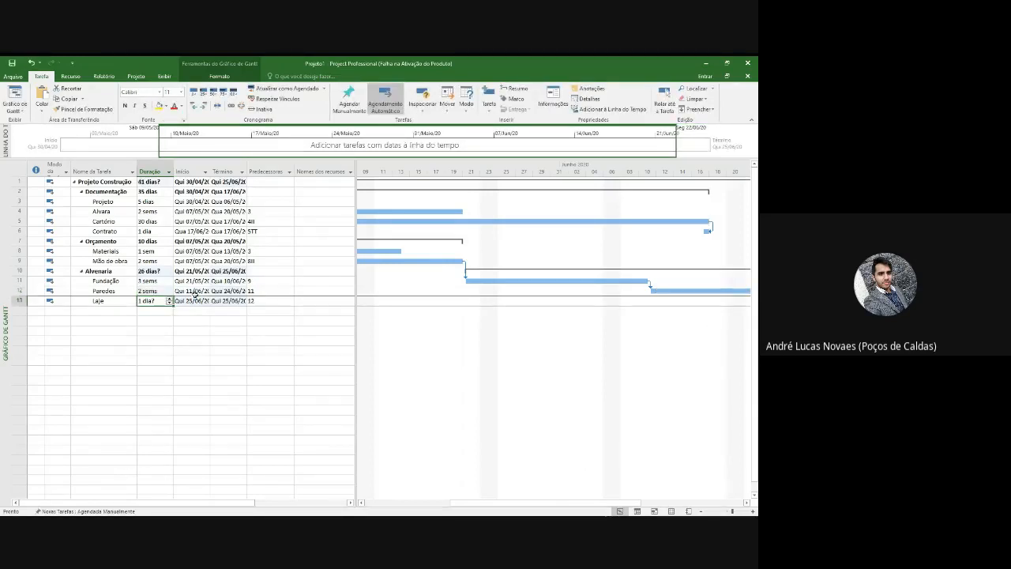
{"action": "type", "text": "1"}
{"action": "key", "text": "Return"}
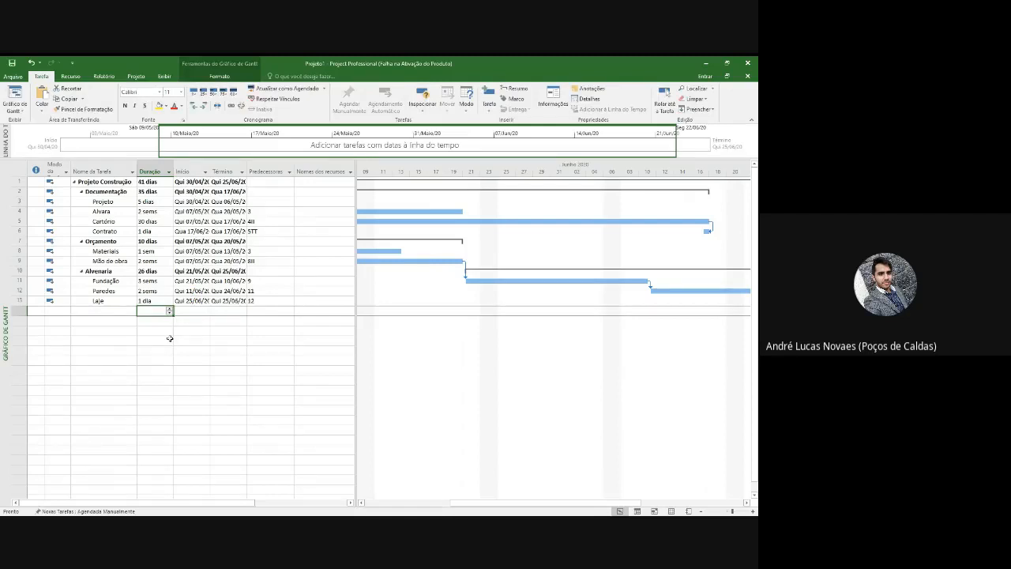
Fit the Gantt timescale to the whole of Projeto Construção and examine its total duration, task bars and links
{"action": "left_click", "coordinate": [160, 183]}
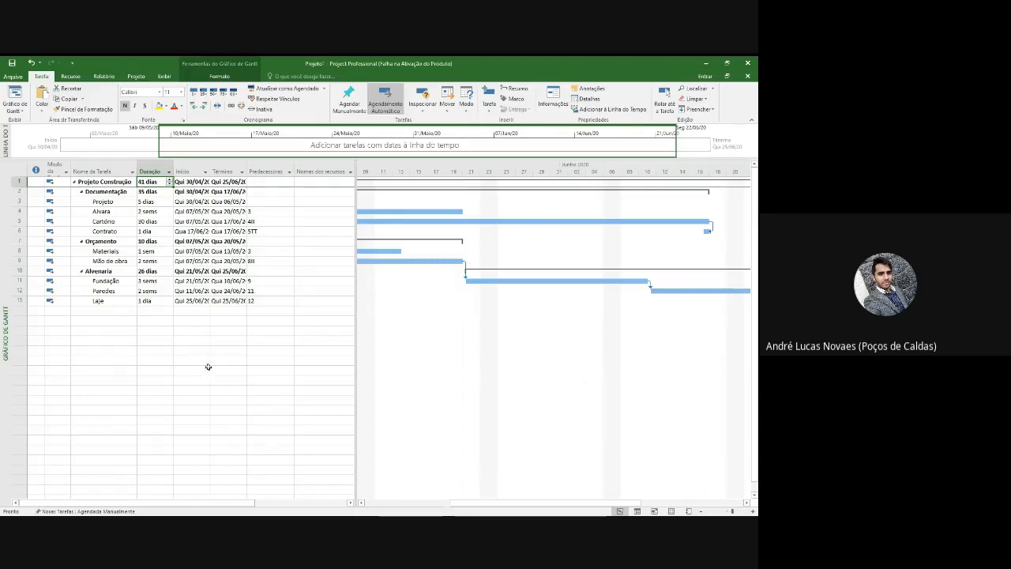
{"action": "left_click_drag", "start_coordinate": [544, 506], "coordinate": [510, 507]}
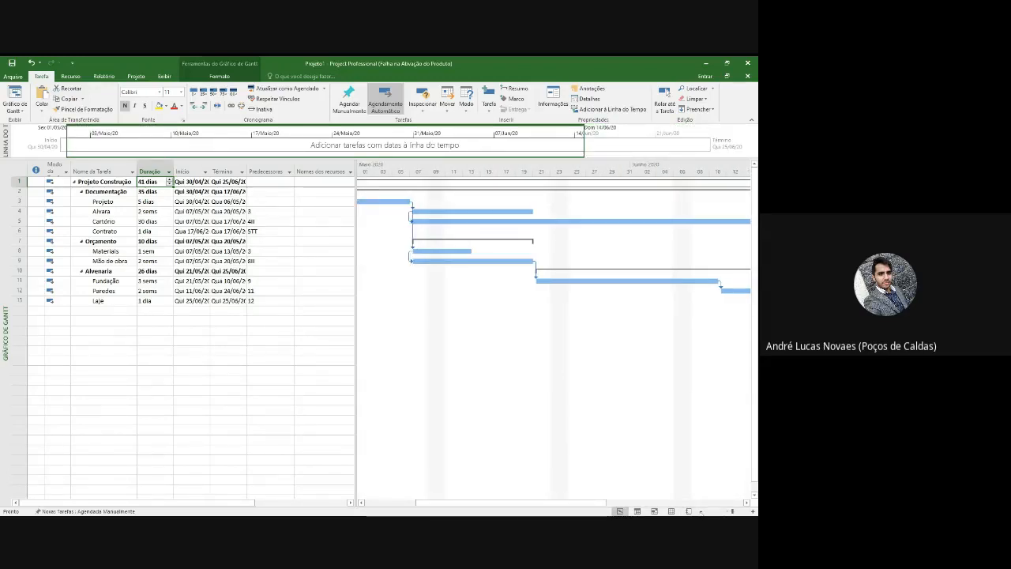
{"action": "left_click", "coordinate": [700, 511]}
{"action": "left_click", "coordinate": [700, 512]}
{"action": "left_click", "coordinate": [701, 511]}
{"action": "left_click", "coordinate": [752, 512]}
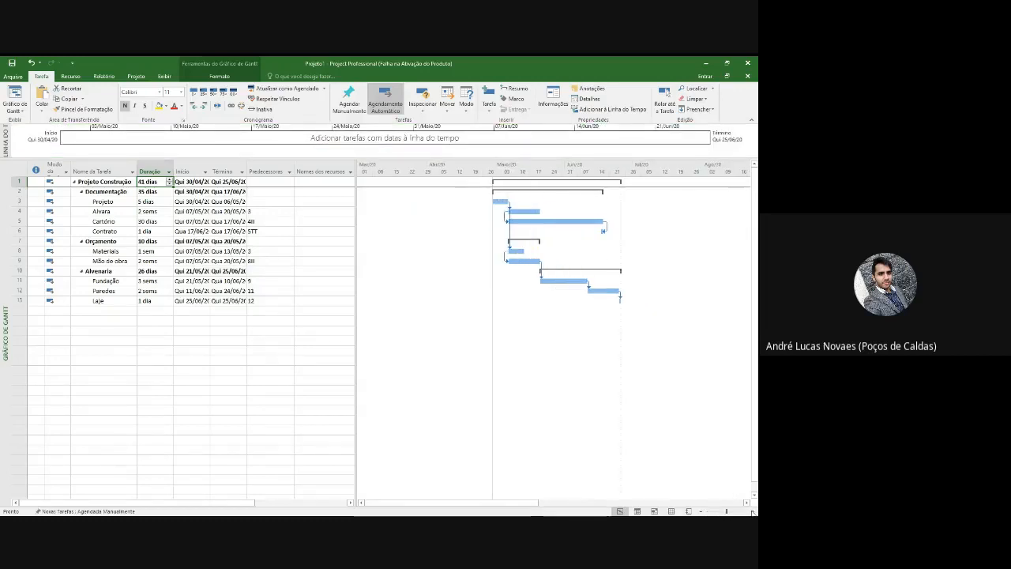
{"action": "left_click", "coordinate": [751, 512]}
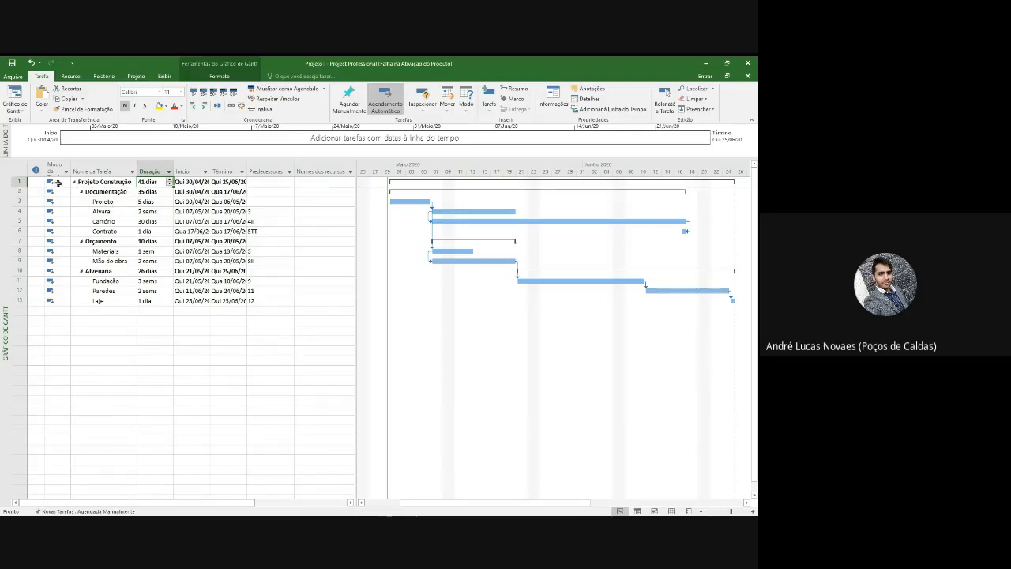
{"action": "left_click_drag", "start_coordinate": [266, 185], "coordinate": [79, 297]}
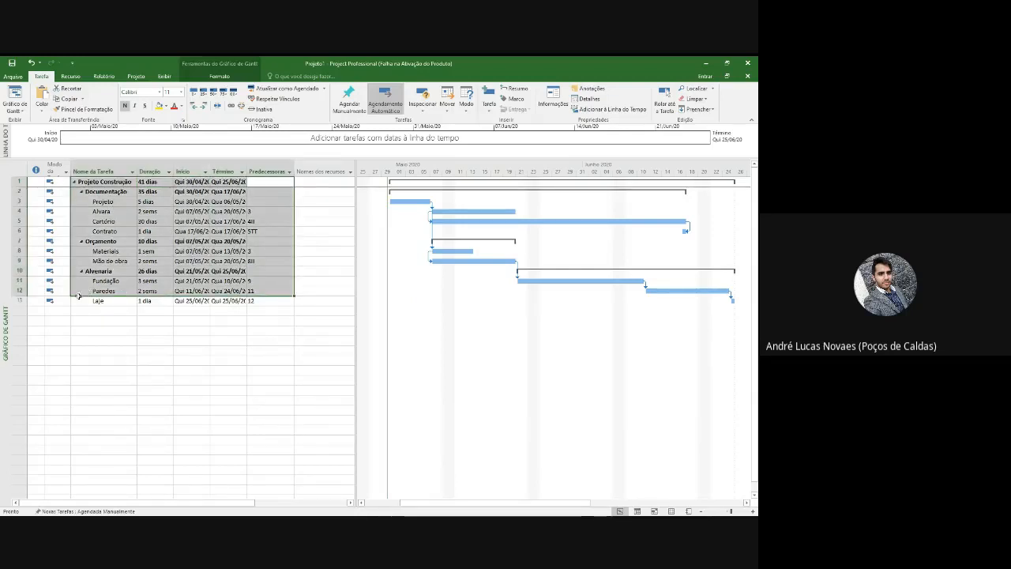
{"action": "left_click", "coordinate": [103, 330]}
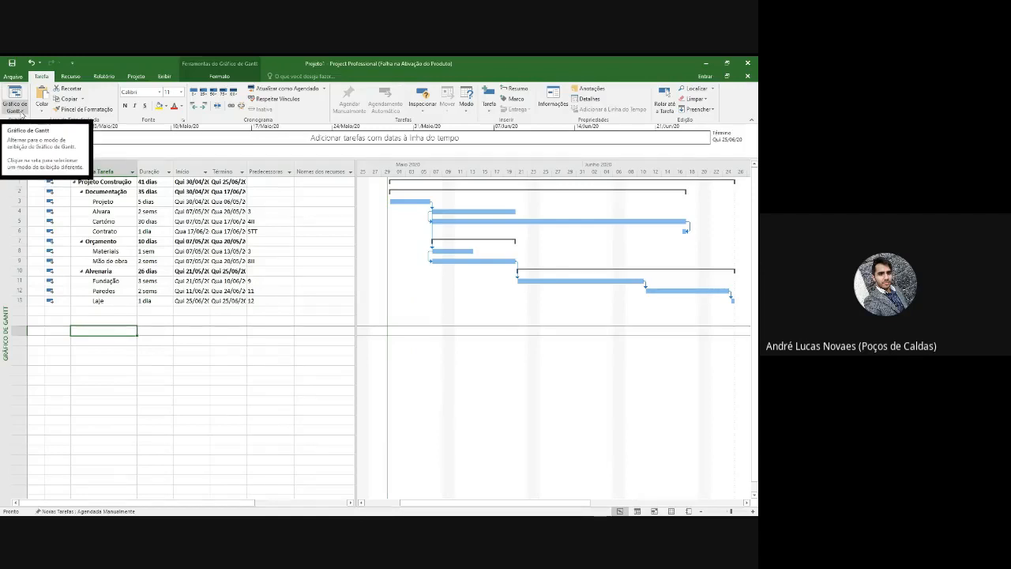
Examine the complete chain of tasks in the network diagram (Diagrama de Rede) and return to the Gantt chart view
{"action": "left_click", "coordinate": [23, 113]}
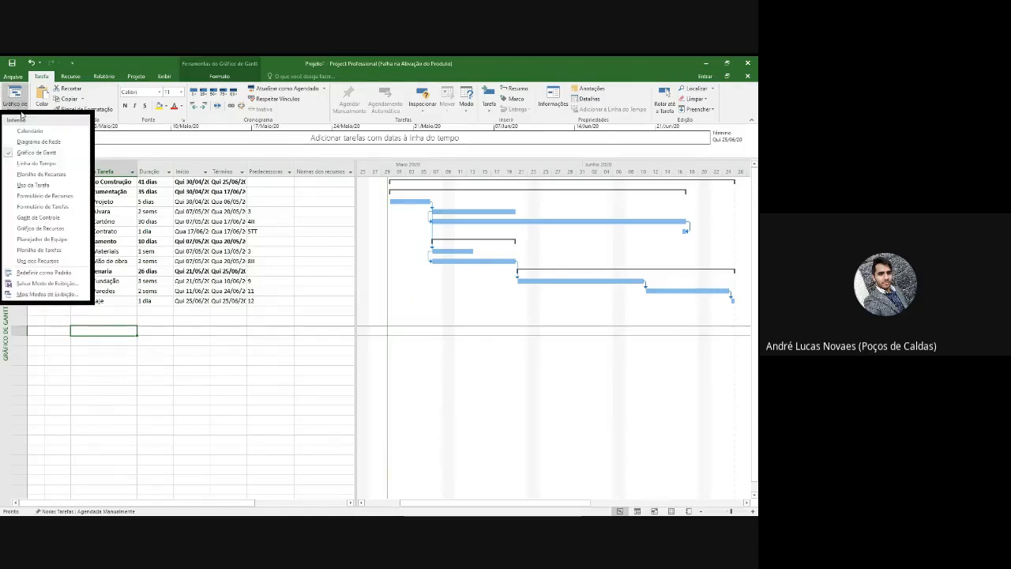
{"action": "left_click", "coordinate": [32, 142]}
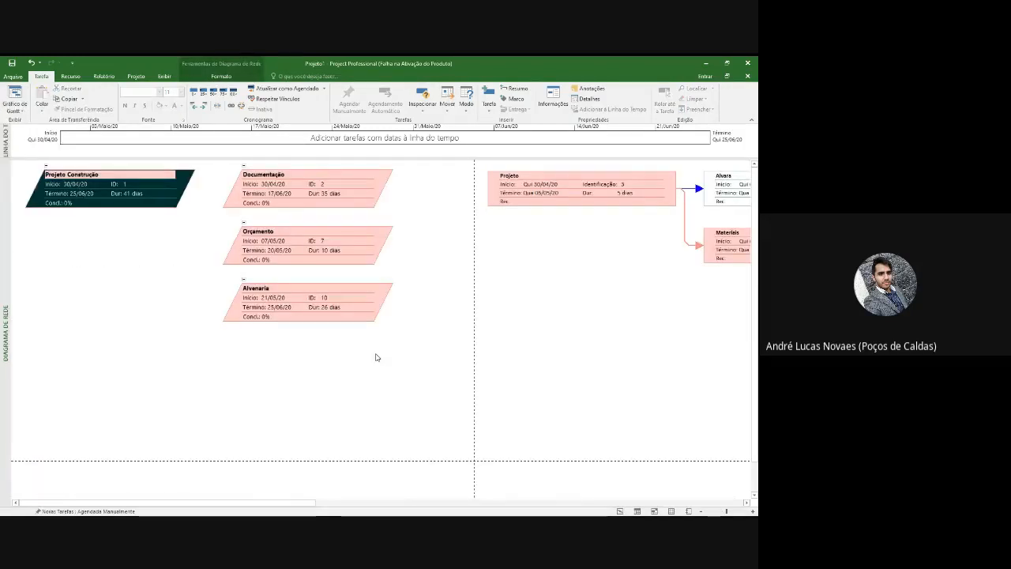
{"action": "left_click", "coordinate": [701, 512]}
{"action": "left_click", "coordinate": [701, 512]}
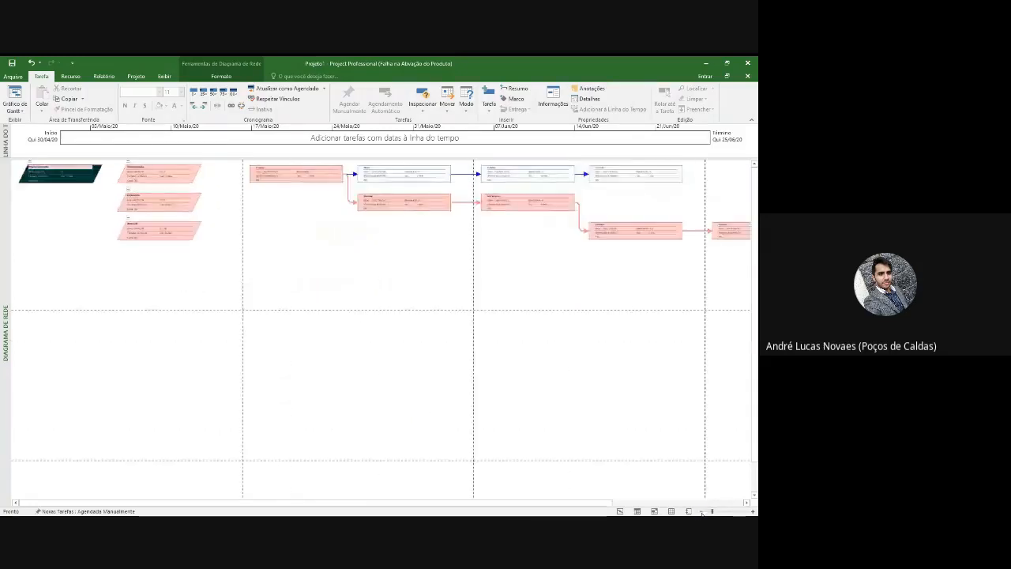
{"action": "left_click", "coordinate": [701, 512]}
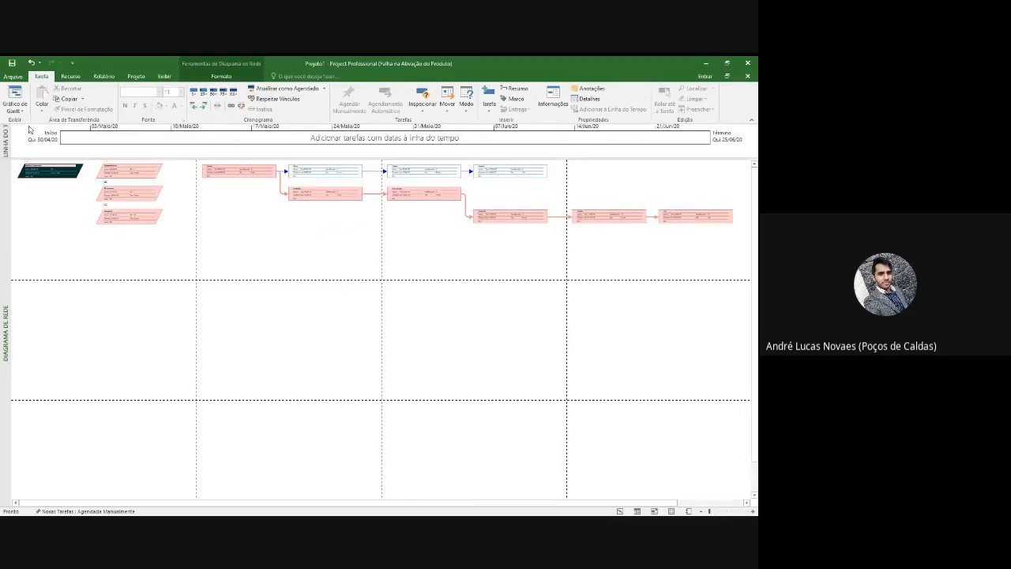
{"action": "left_click", "coordinate": [14, 95]}
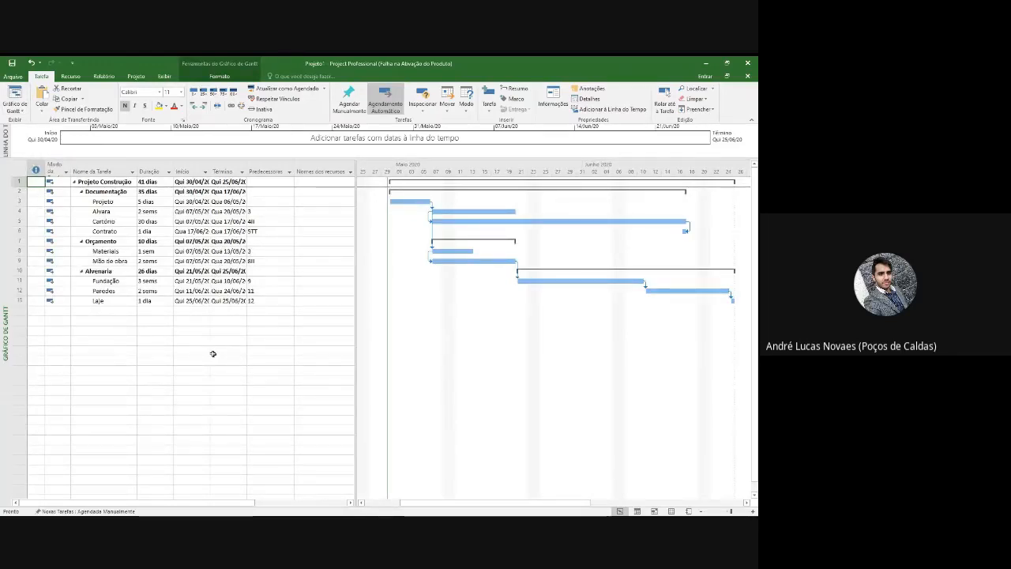
Switch to the open project ETA 09 - Cronograma and look through its numbered task names
{"action": "left_click", "coordinate": [169, 522]}
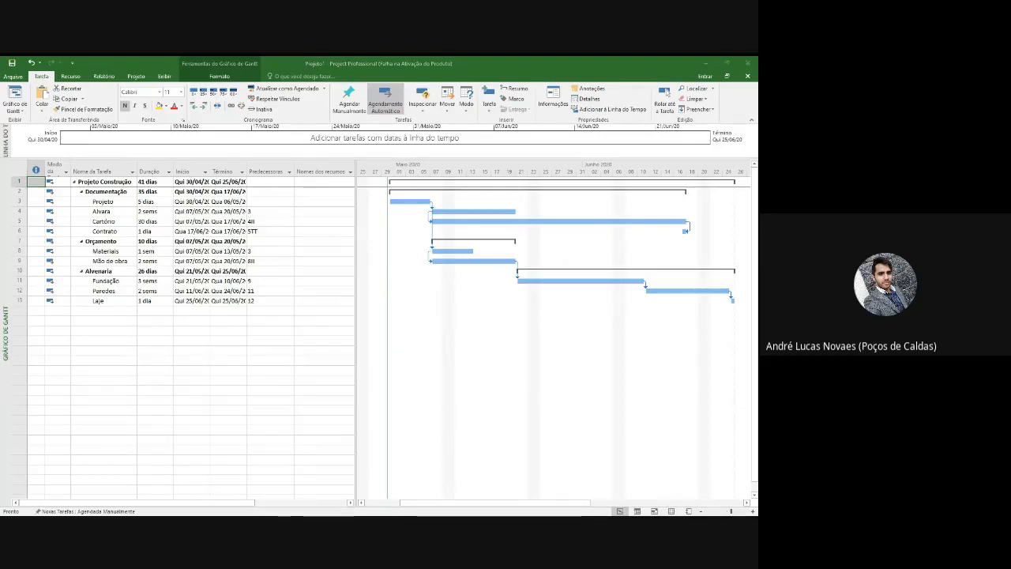
{"action": "left_click", "coordinate": [127, 491]}
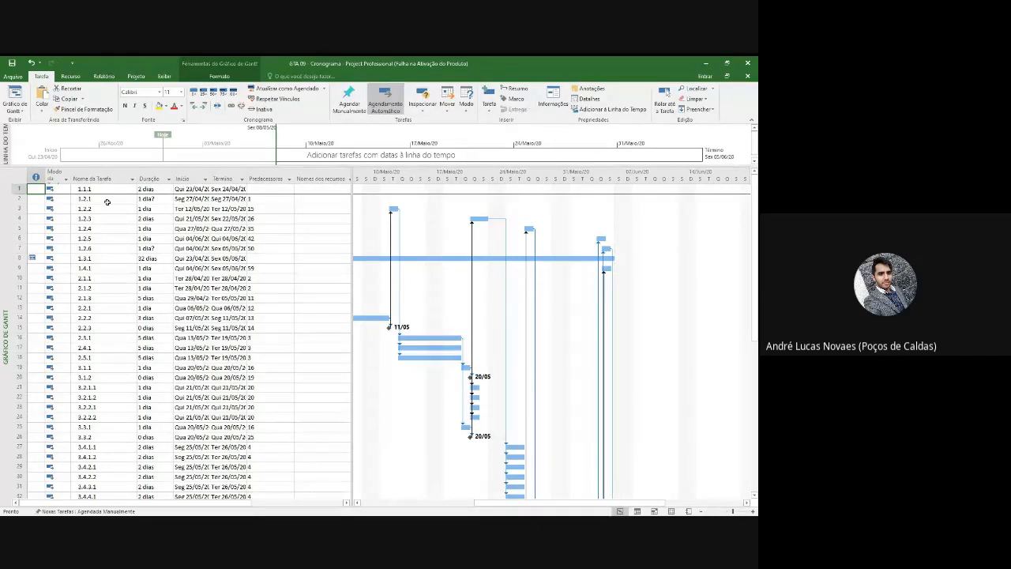
{"action": "left_click_drag", "start_coordinate": [106, 190], "coordinate": [108, 435]}
{"action": "scroll", "coordinate": [108, 434], "scroll_direction": "up", "scroll_amount": 7}
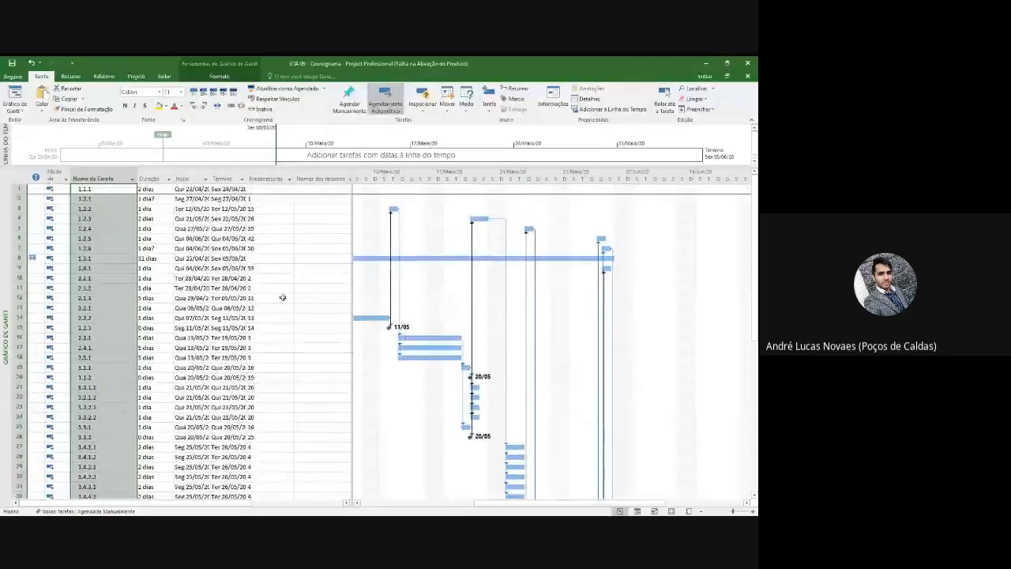
Enter 1 as the predecessor of task 1.2.1 and examine the predecessors of the other tasks in the list
{"action": "left_click", "coordinate": [306, 247]}
{"action": "left_click", "coordinate": [264, 199]}
{"action": "type", "text": "1"}
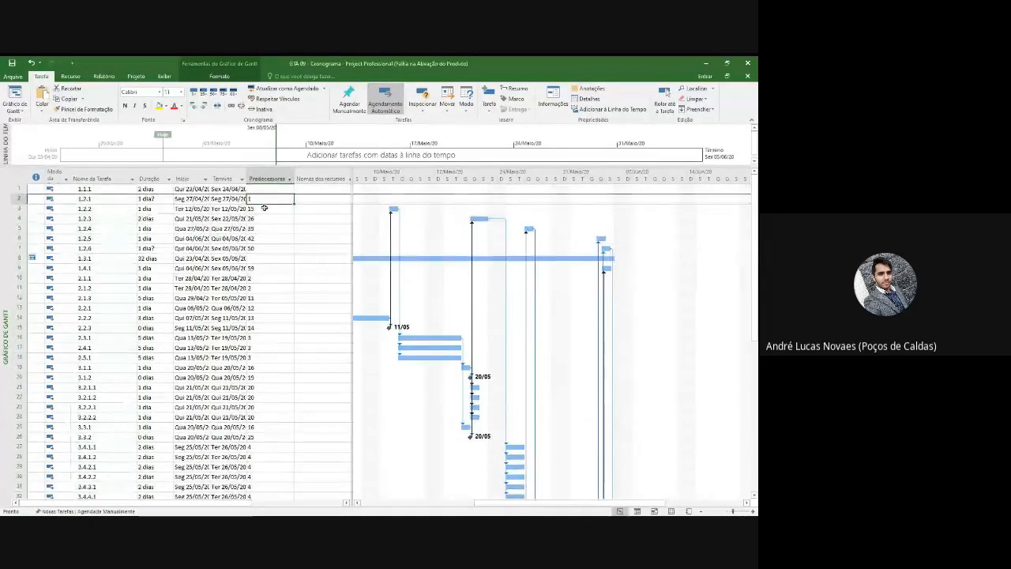
{"action": "key", "text": "Return"}
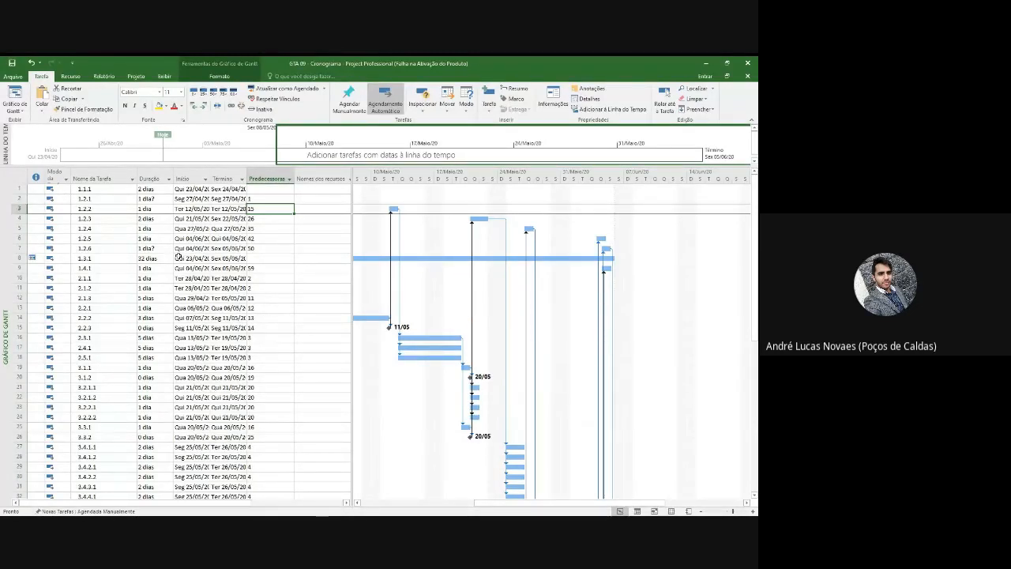
{"action": "left_click", "coordinate": [274, 250]}
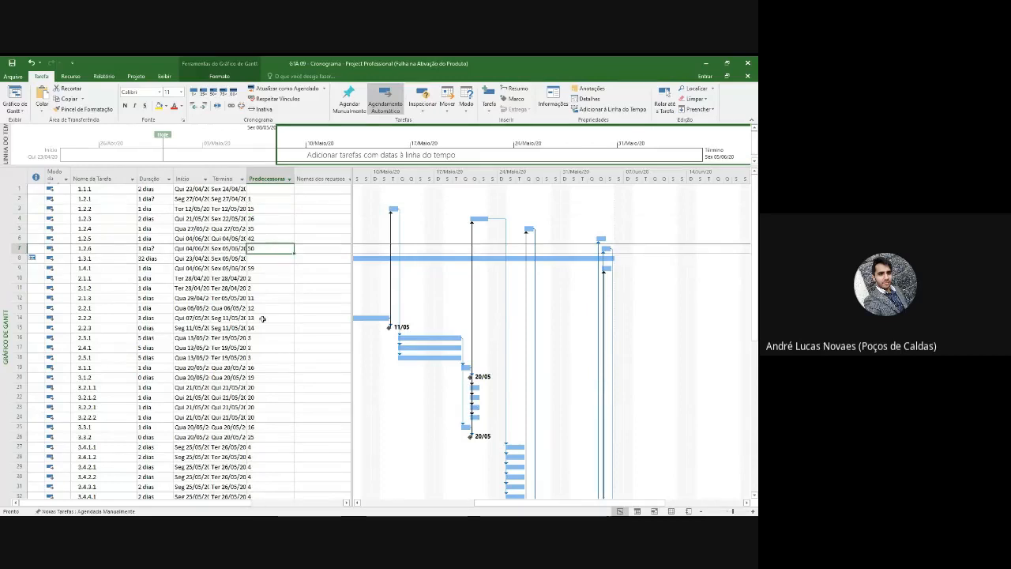
{"action": "scroll", "coordinate": [270, 357], "scroll_direction": "down", "scroll_amount": 3}
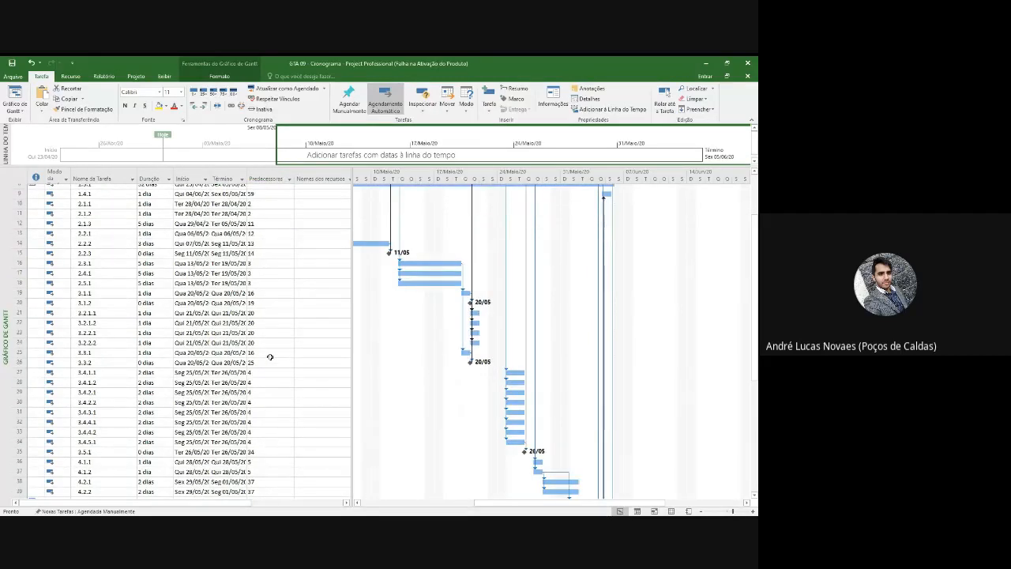
{"action": "scroll", "coordinate": [267, 355], "scroll_direction": "up", "scroll_amount": 3}
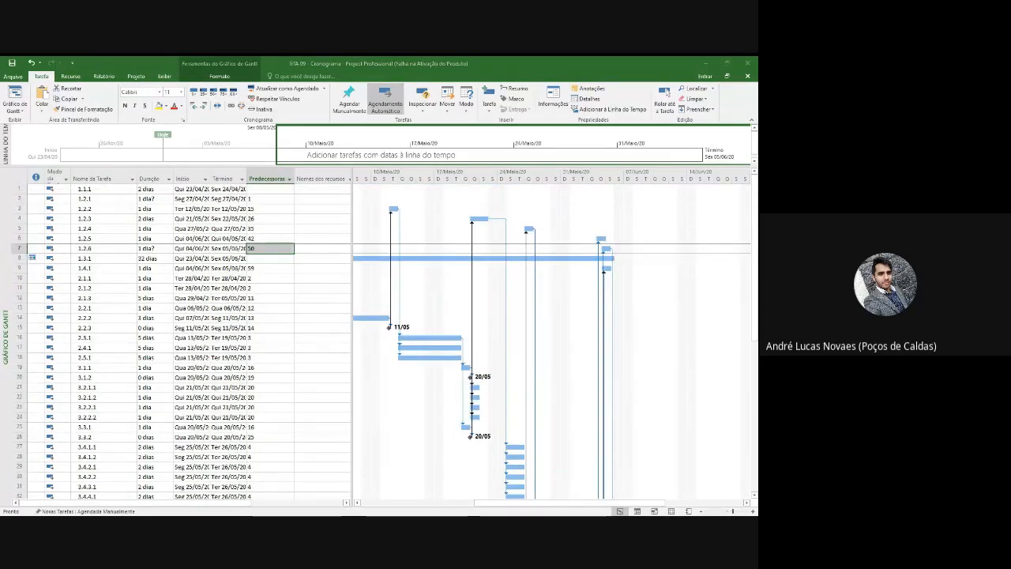